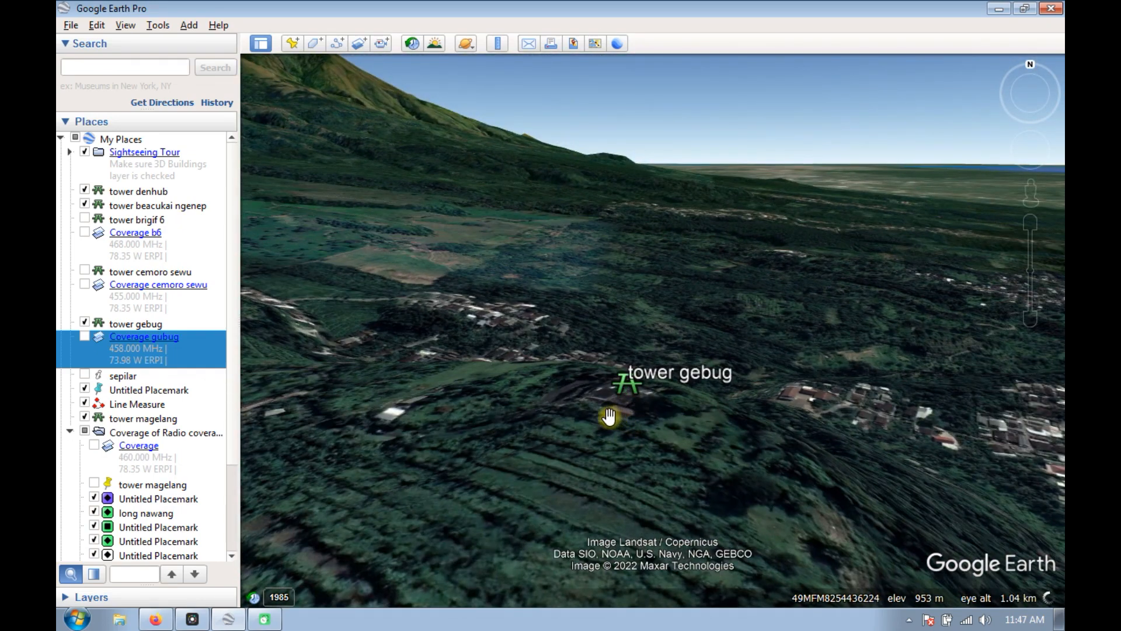
Examine the terrain and villages around the tower gebug placemark, from close up to the wider region.
left_click_drag(638, 395, 613, 438)
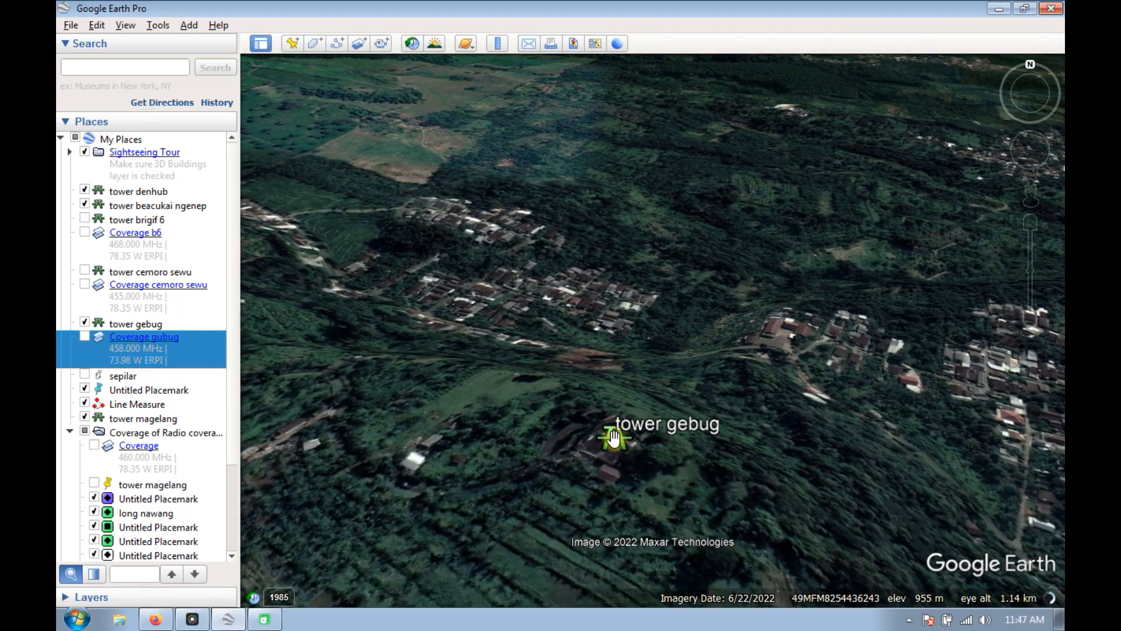
scroll(611, 452, "down", 1)
left_click_drag(614, 494, 603, 435)
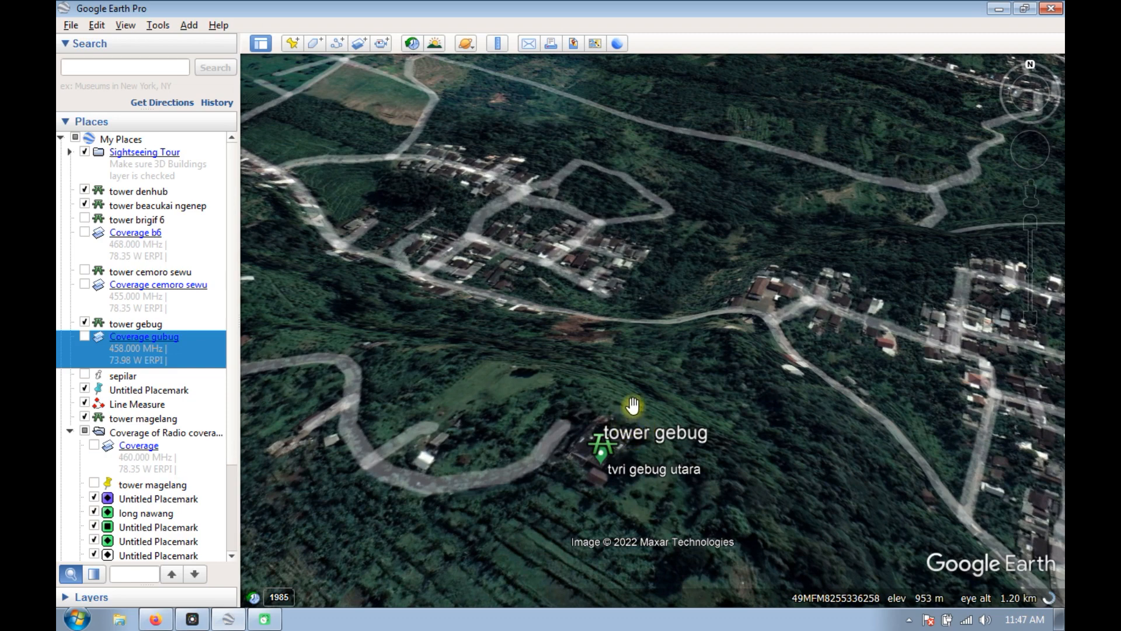
scroll(602, 436, "up", 2)
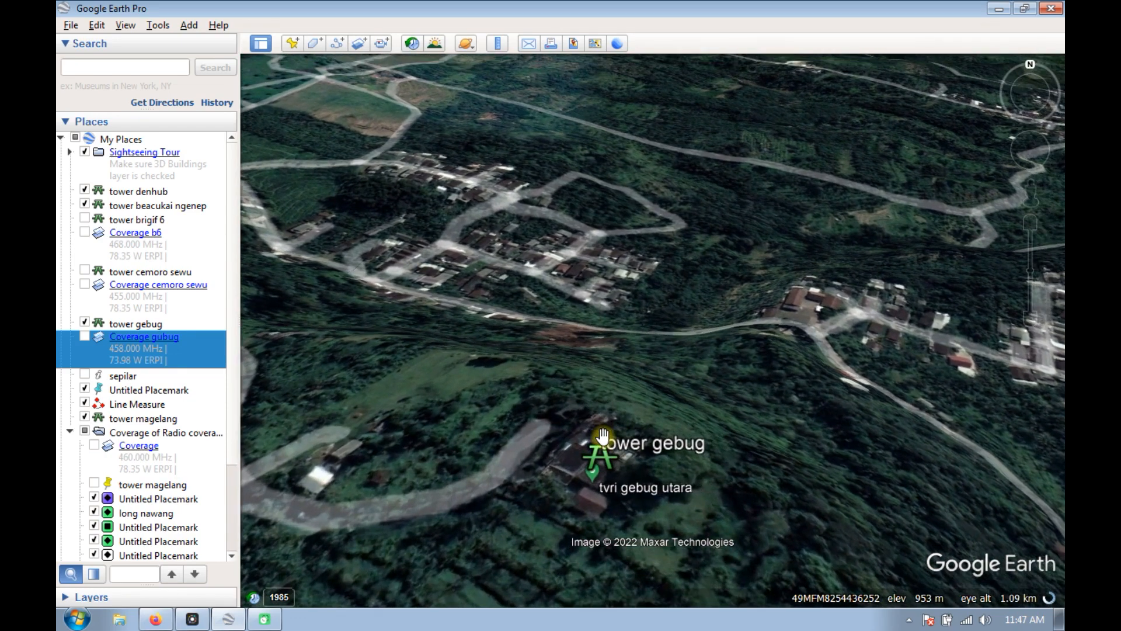
scroll(602, 436, "up", 3)
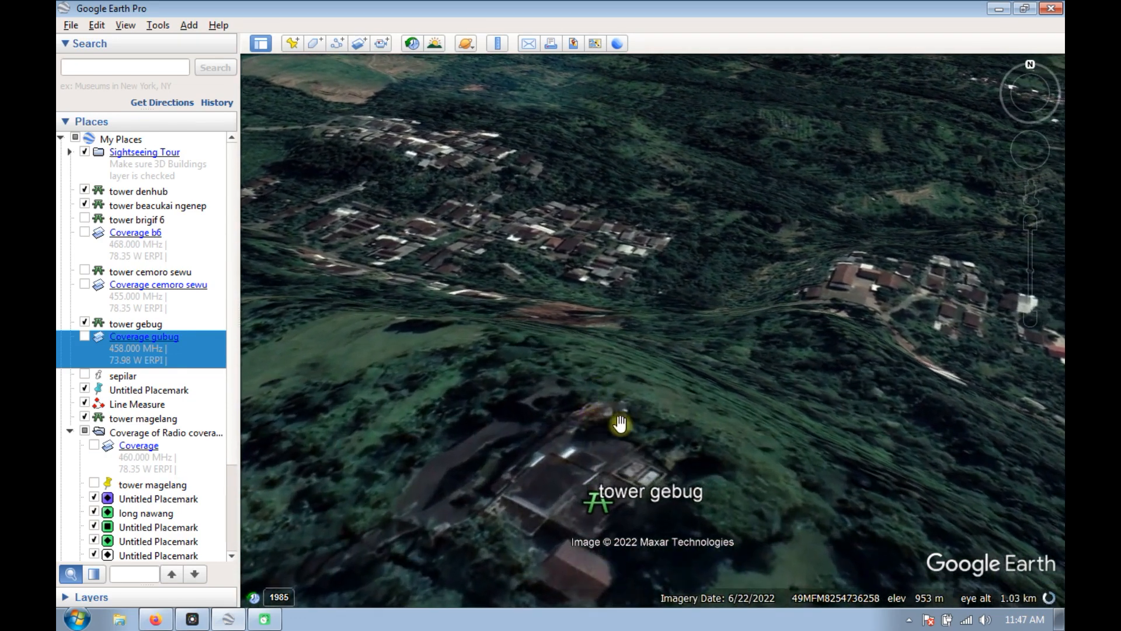
scroll(601, 418, "up", 1)
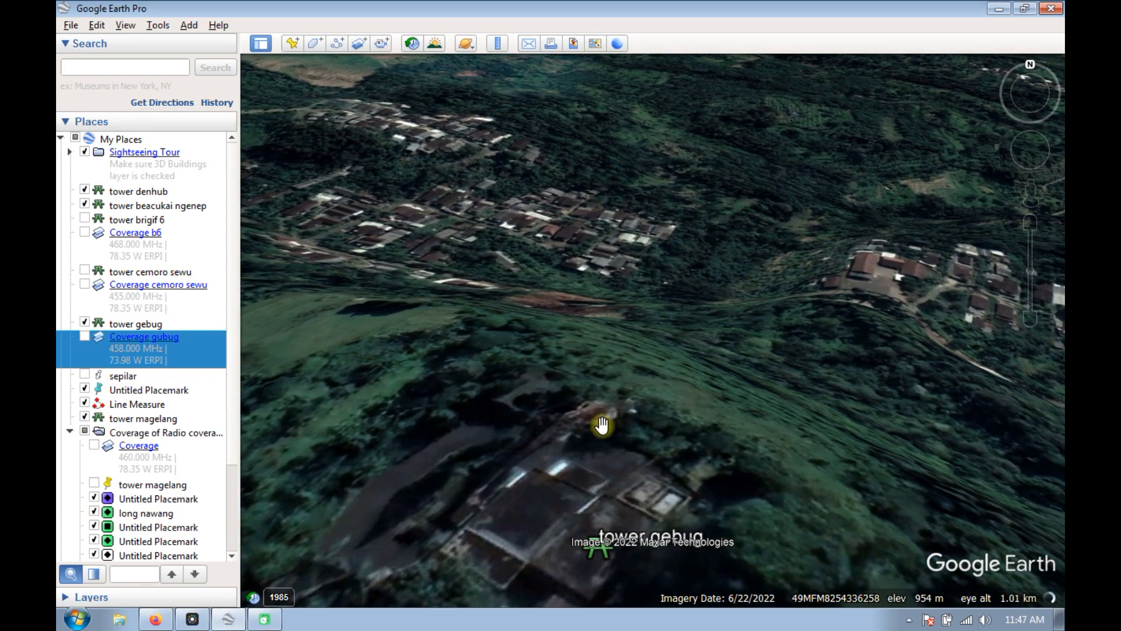
scroll(597, 434, "down", 2)
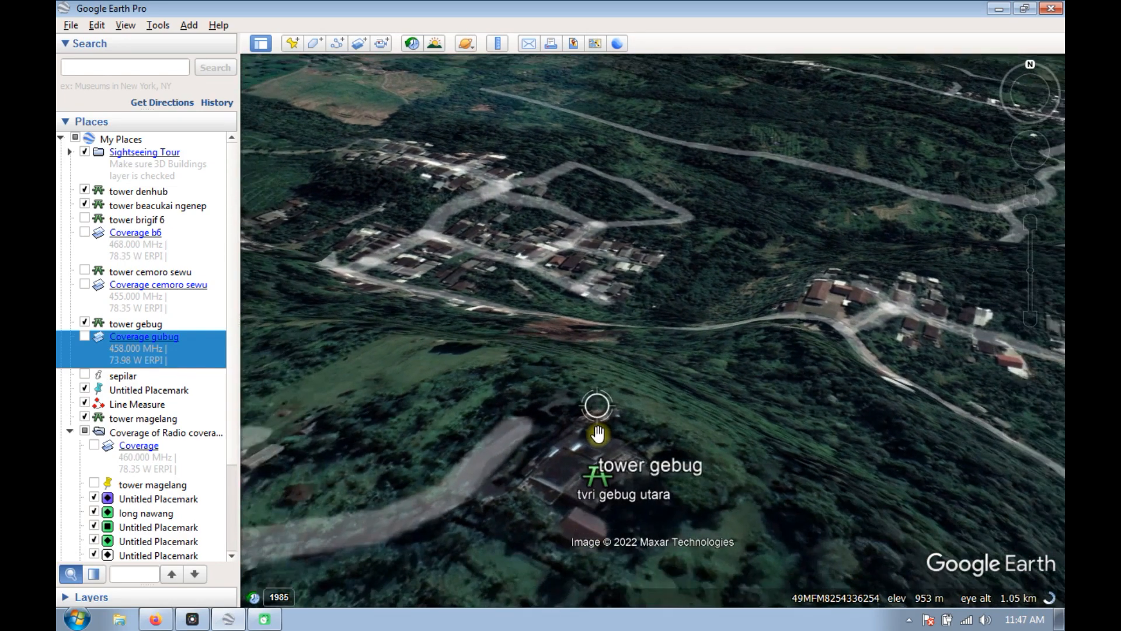
scroll(592, 452, "down", 2)
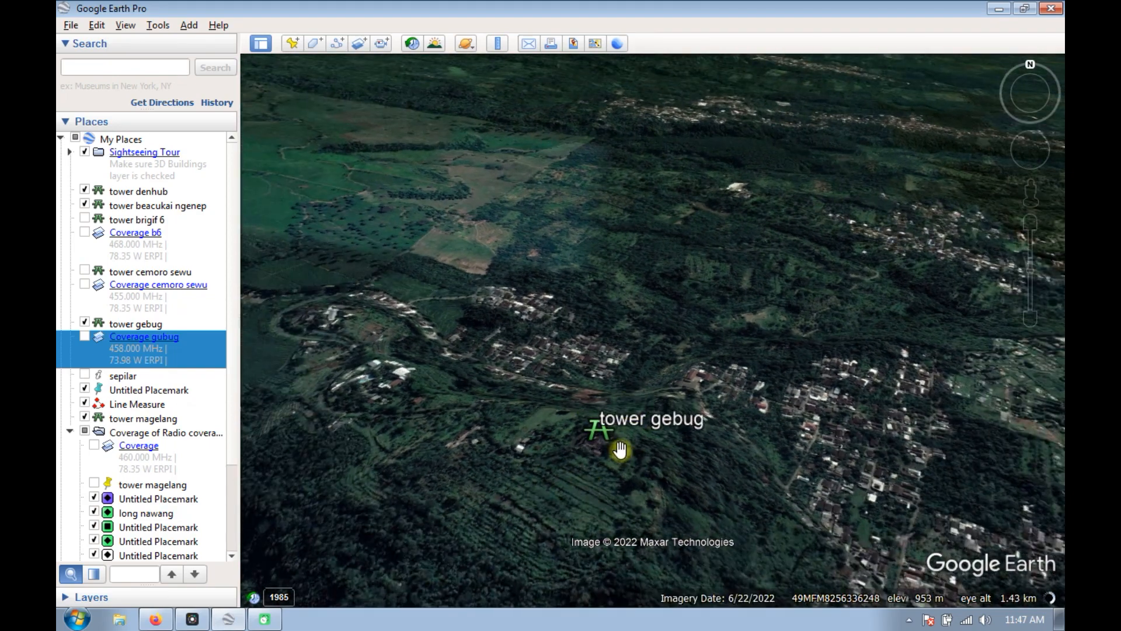
scroll(603, 448, "down", 3)
scroll(604, 444, "down", 4)
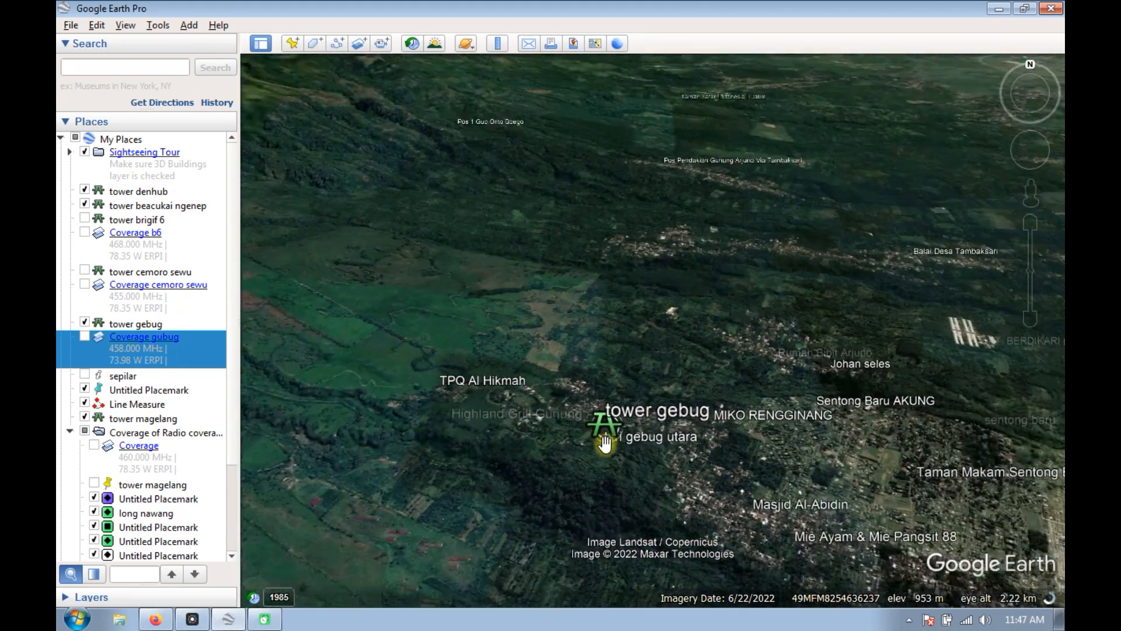
scroll(607, 443, "down", 4)
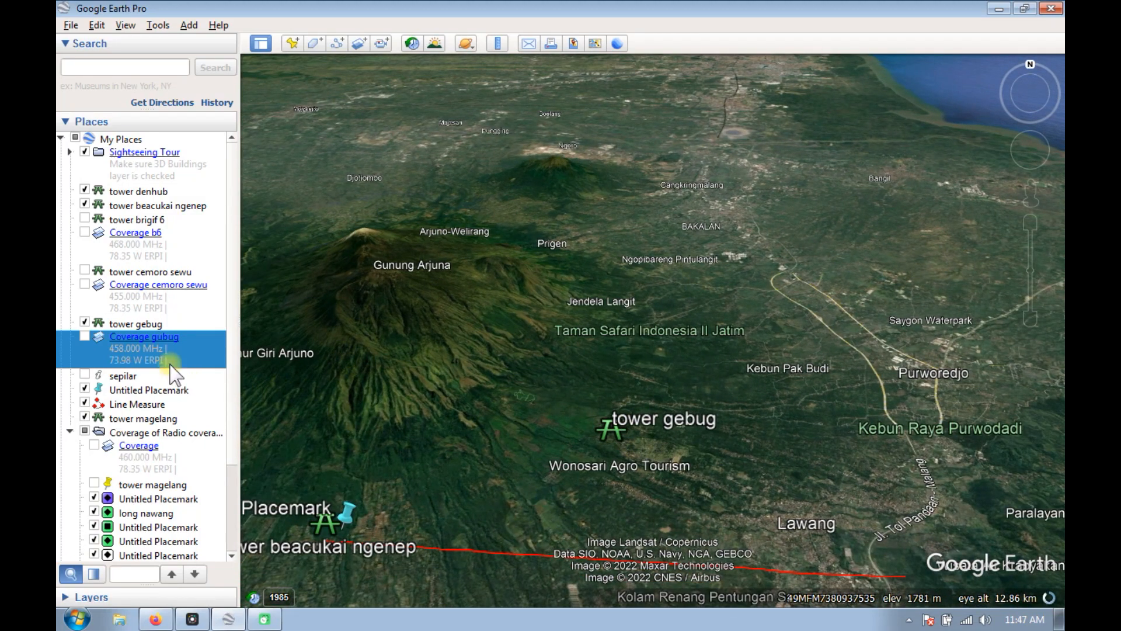
Show the Coverage gubug overlay and examine how far its coverage extends around tower gebug.
left_click(85, 336)
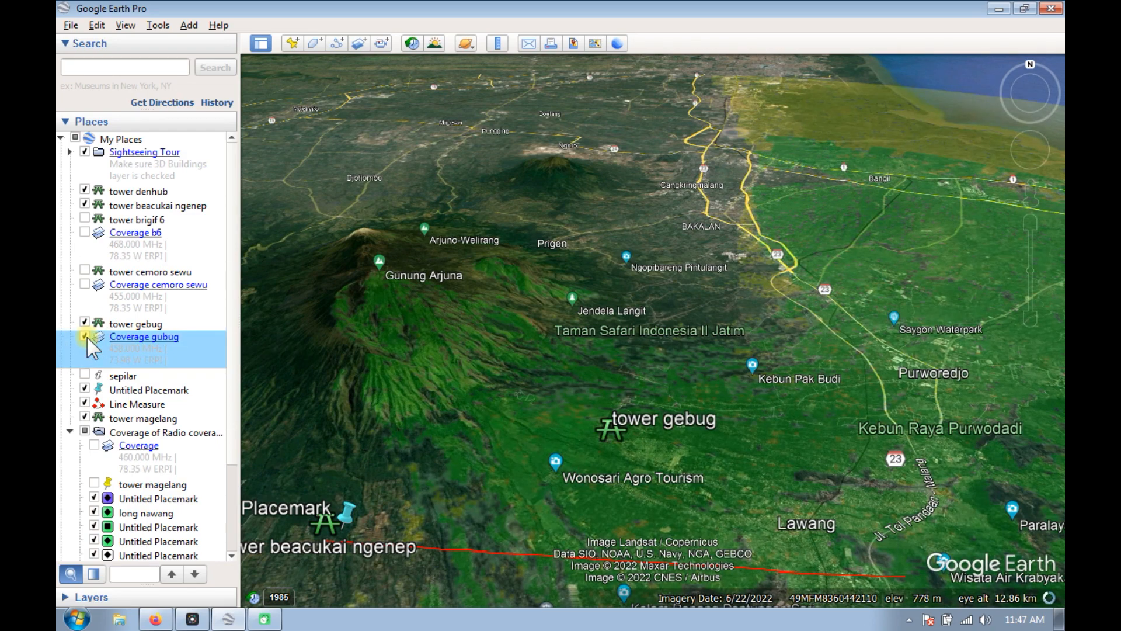
scroll(532, 393, "down", 3)
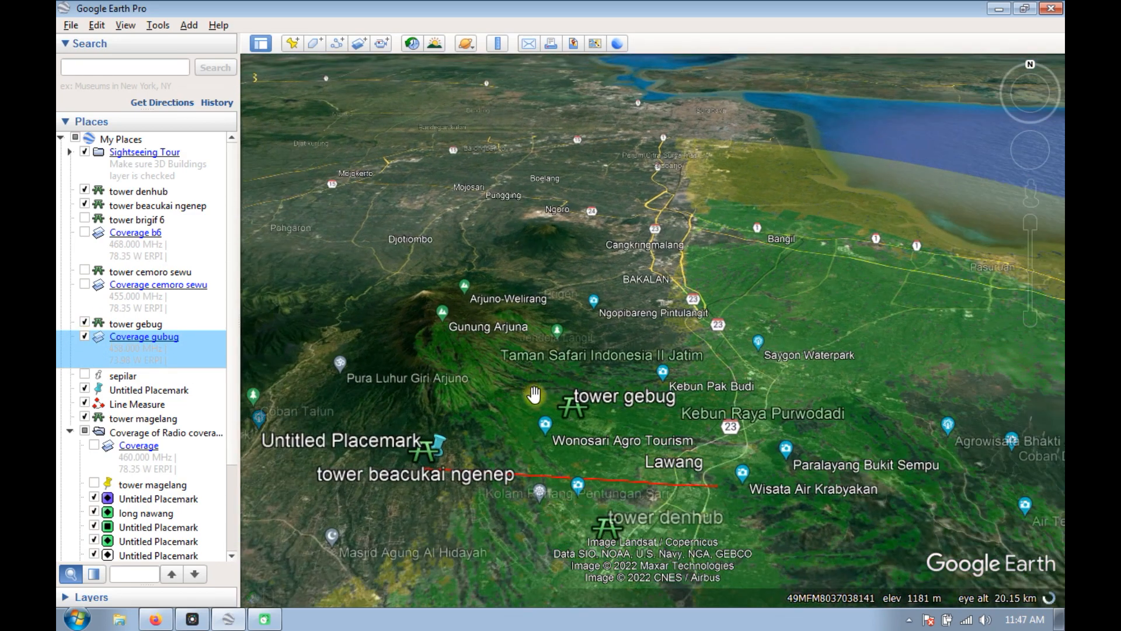
scroll(577, 398, "down", 3)
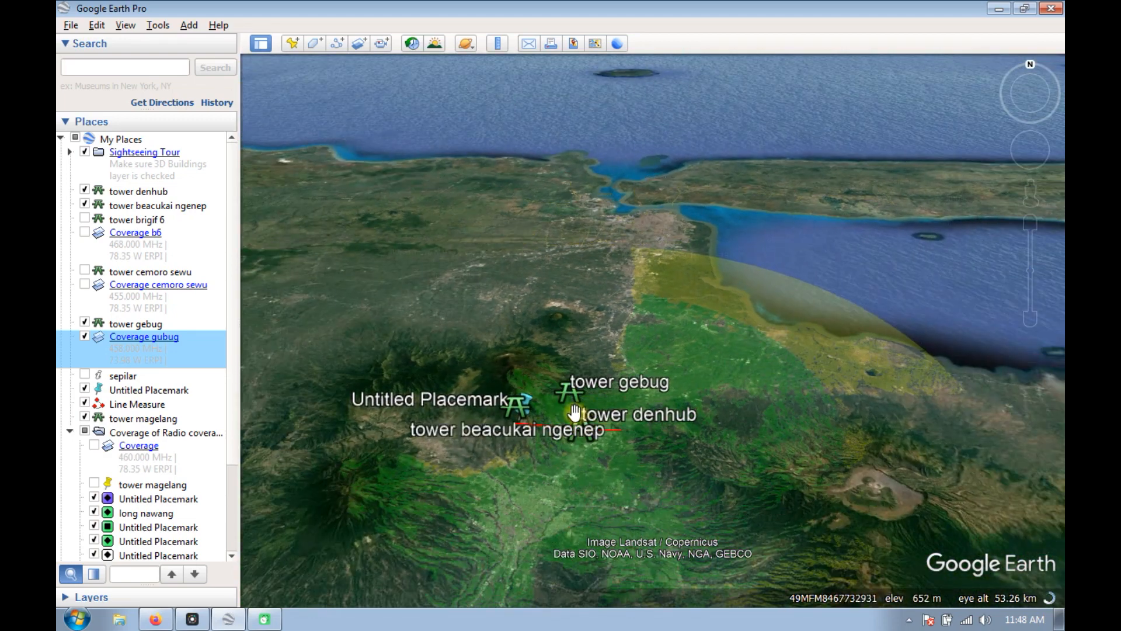
scroll(574, 412, "up", 5)
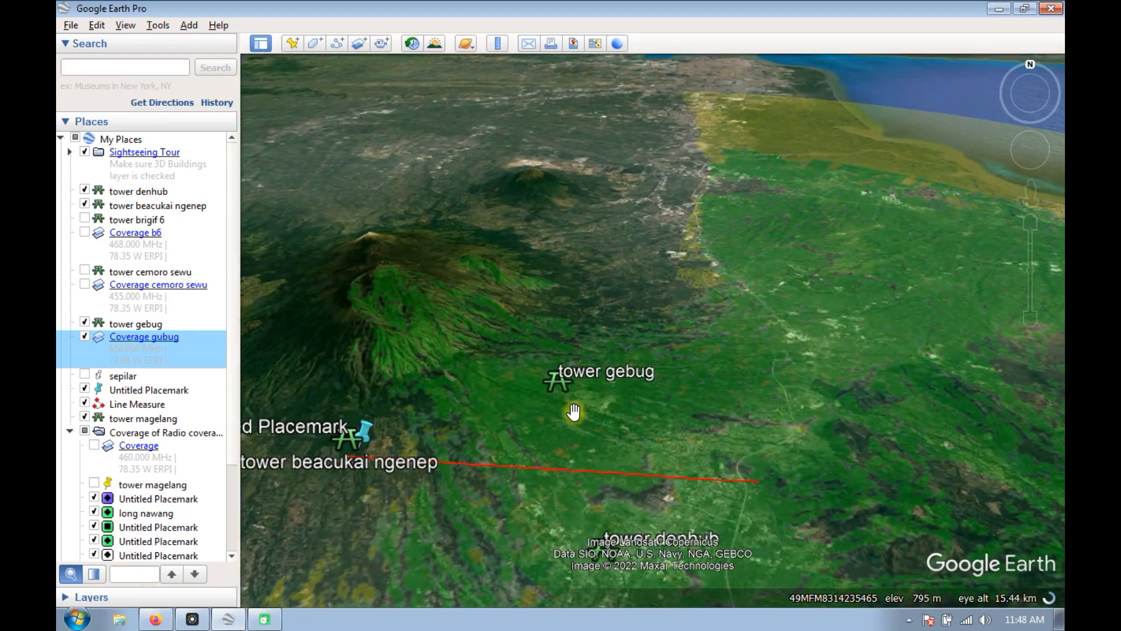
scroll(573, 412, "up", 1)
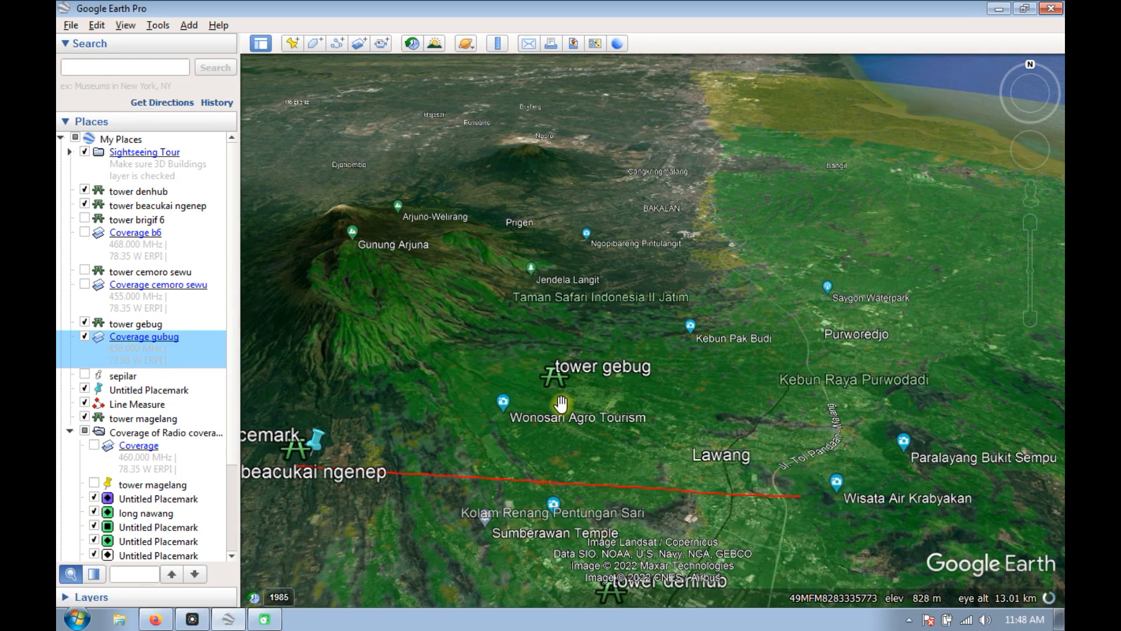
scroll(560, 403, "up", 1)
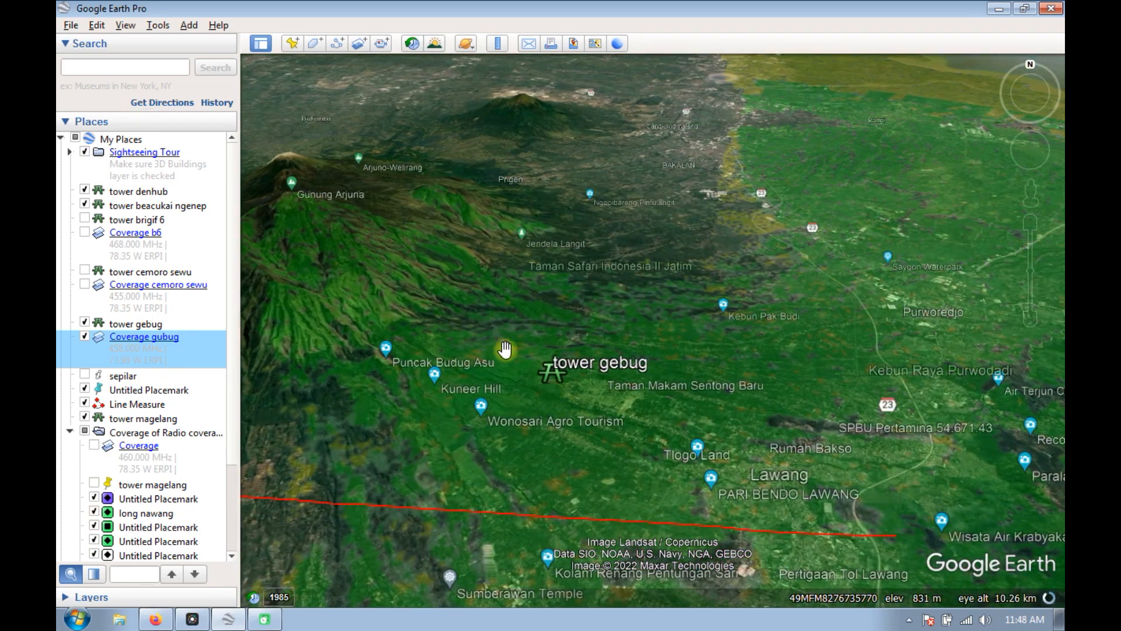
scroll(570, 391, "up", 1)
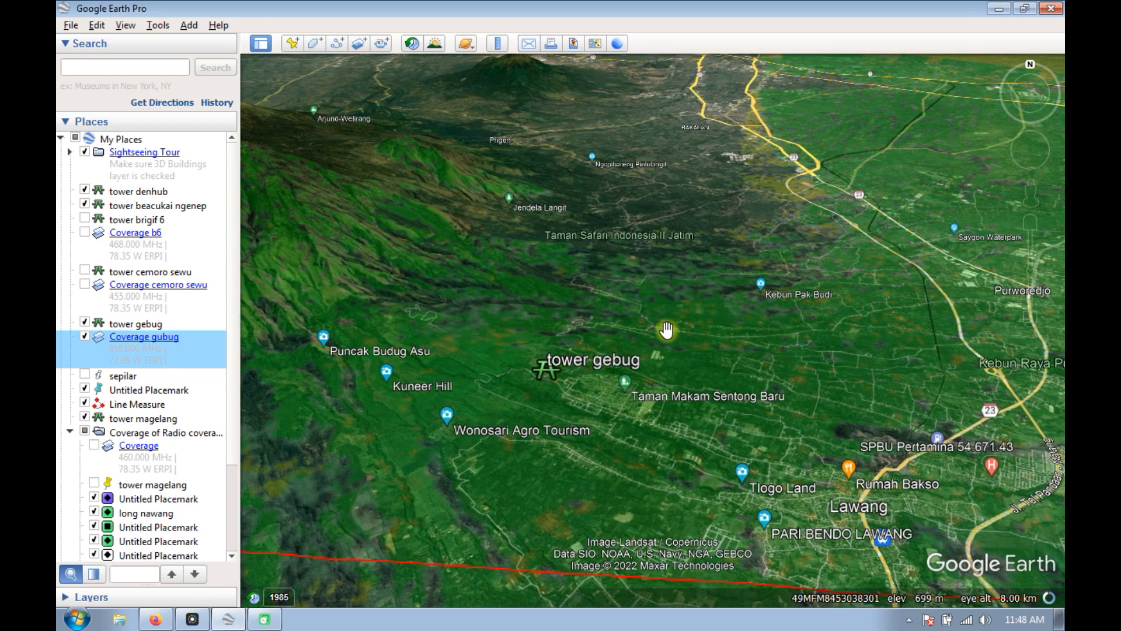
scroll(666, 326, "down", 1)
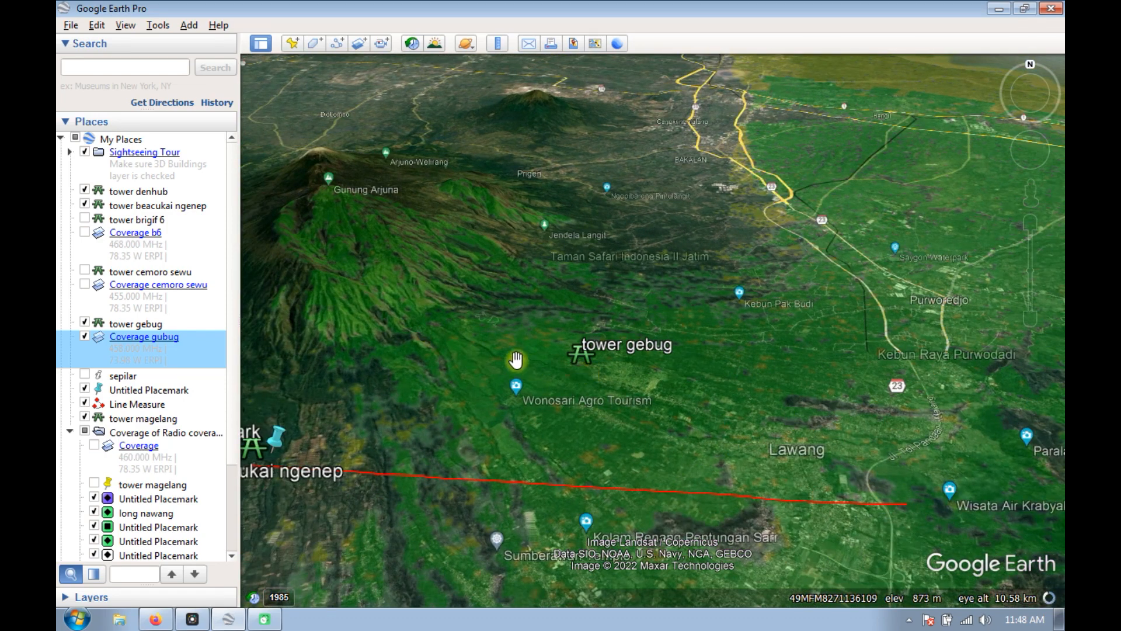
Inspect the uncovered valley near Wonosari Agro Tourism in the Coverage gubug overlay and compare it with the surrounding coverage.
scroll(524, 358, "up", 2)
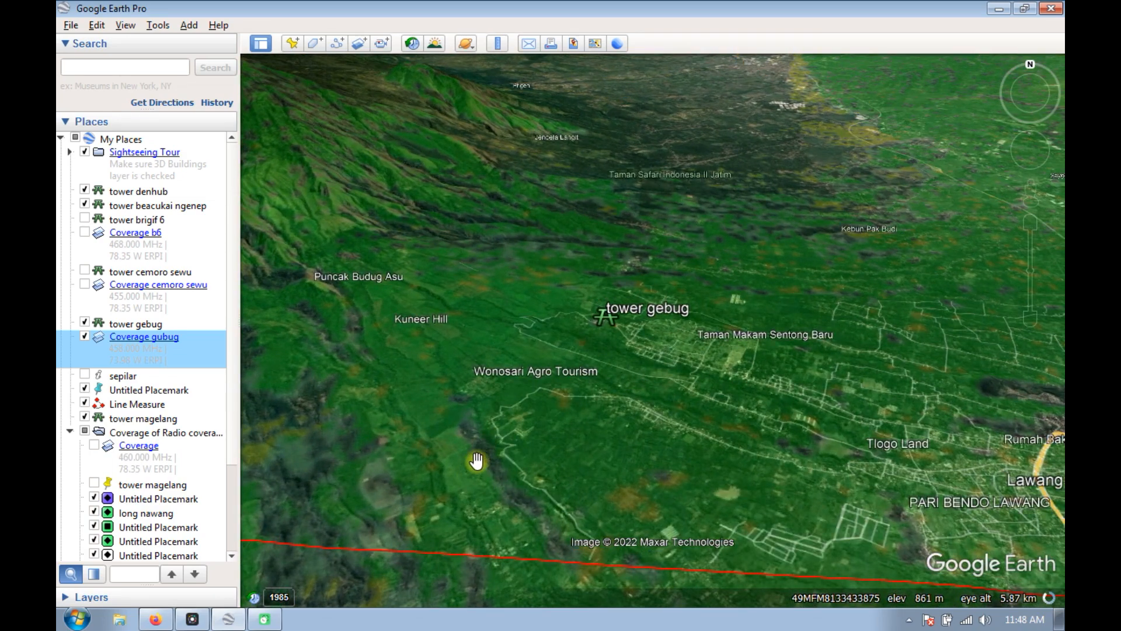
scroll(485, 457, "up", 2)
scroll(523, 435, "up", 2)
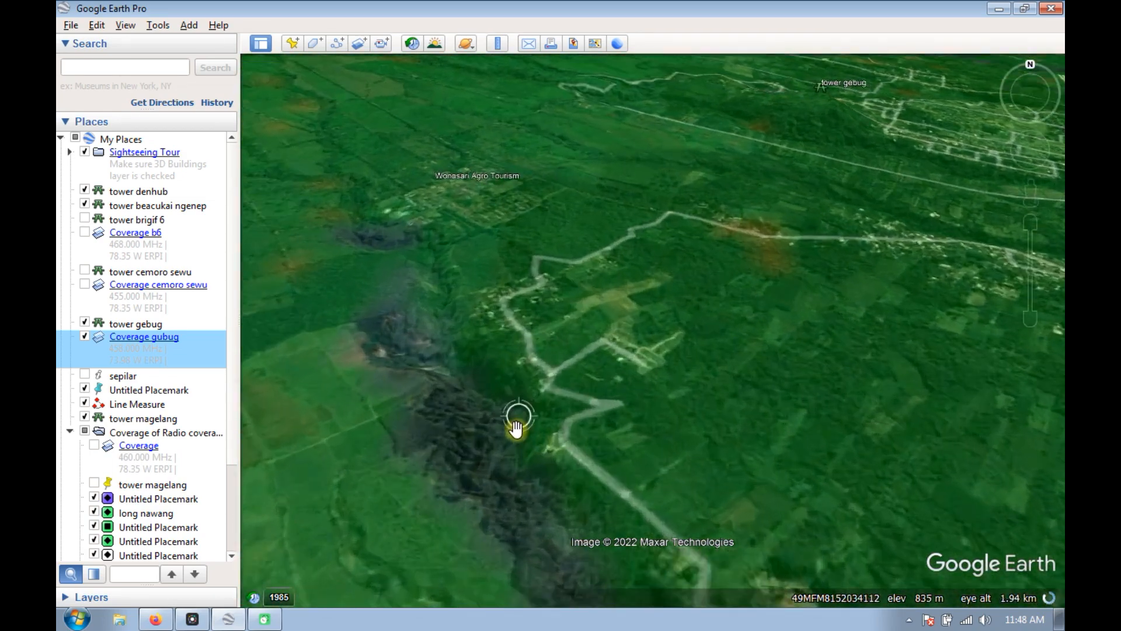
scroll(462, 275, "up", 1)
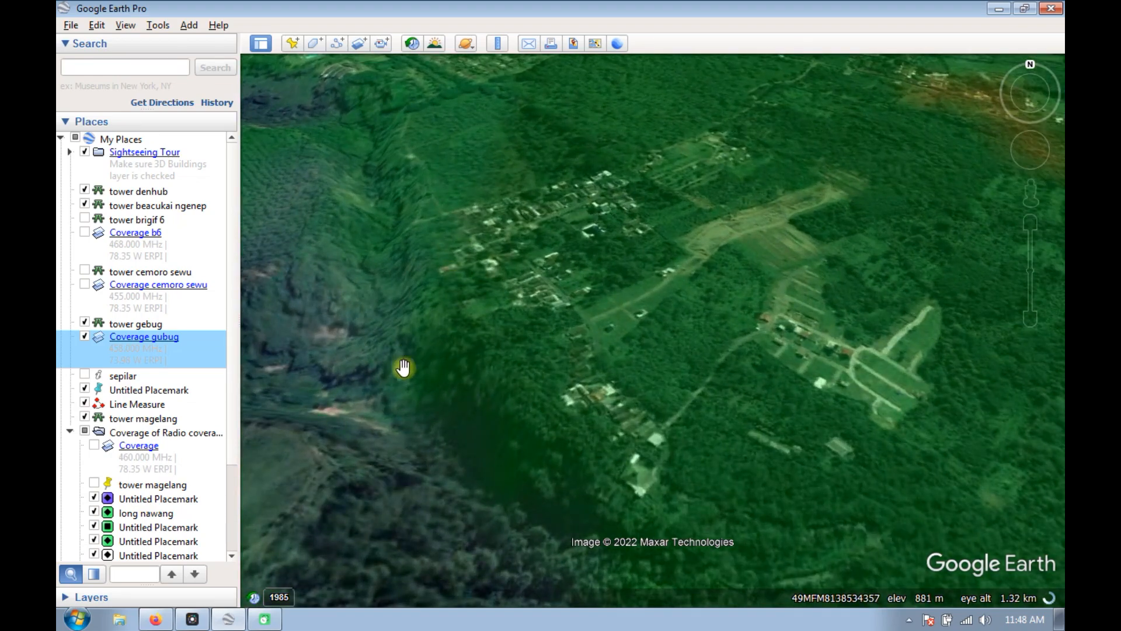
scroll(367, 383, "down", 2)
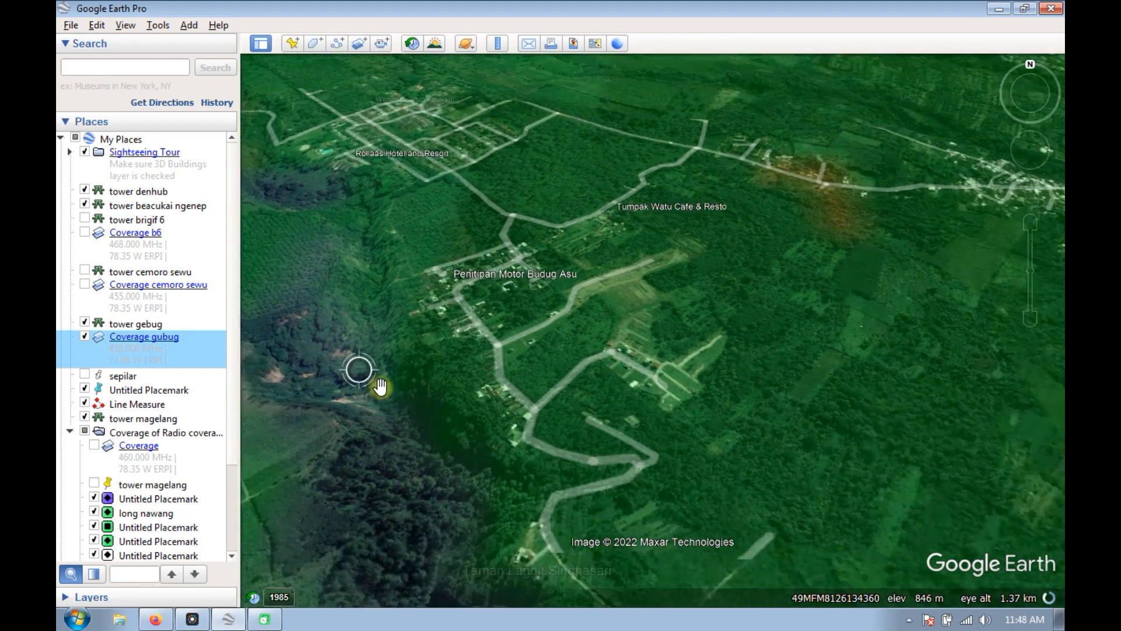
scroll(374, 386, "down", 3)
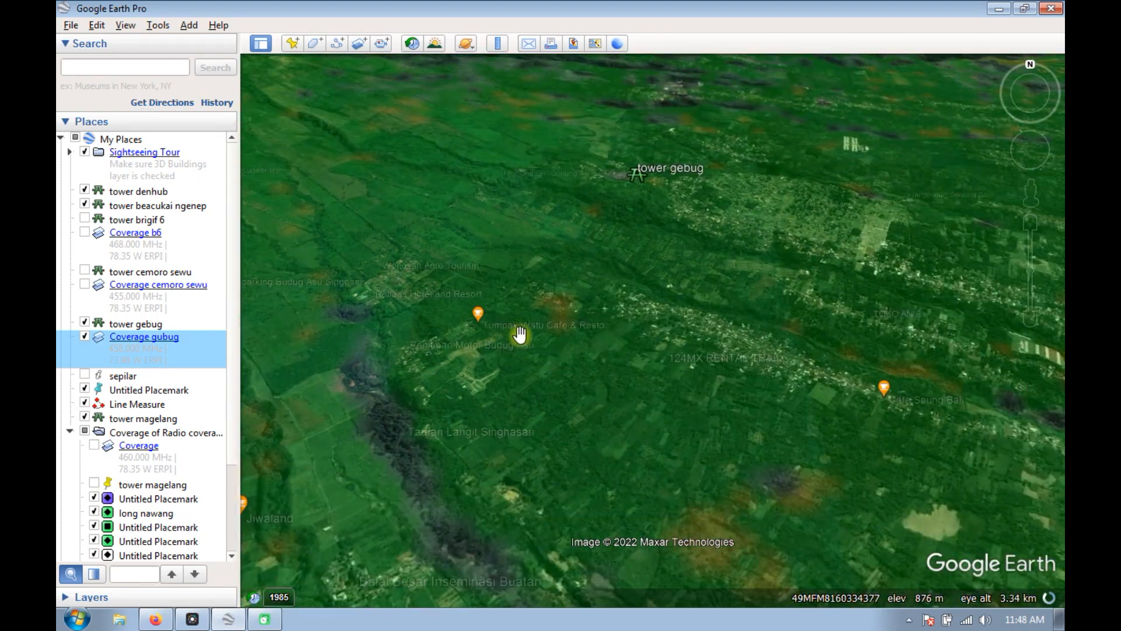
scroll(622, 312, "down", 3)
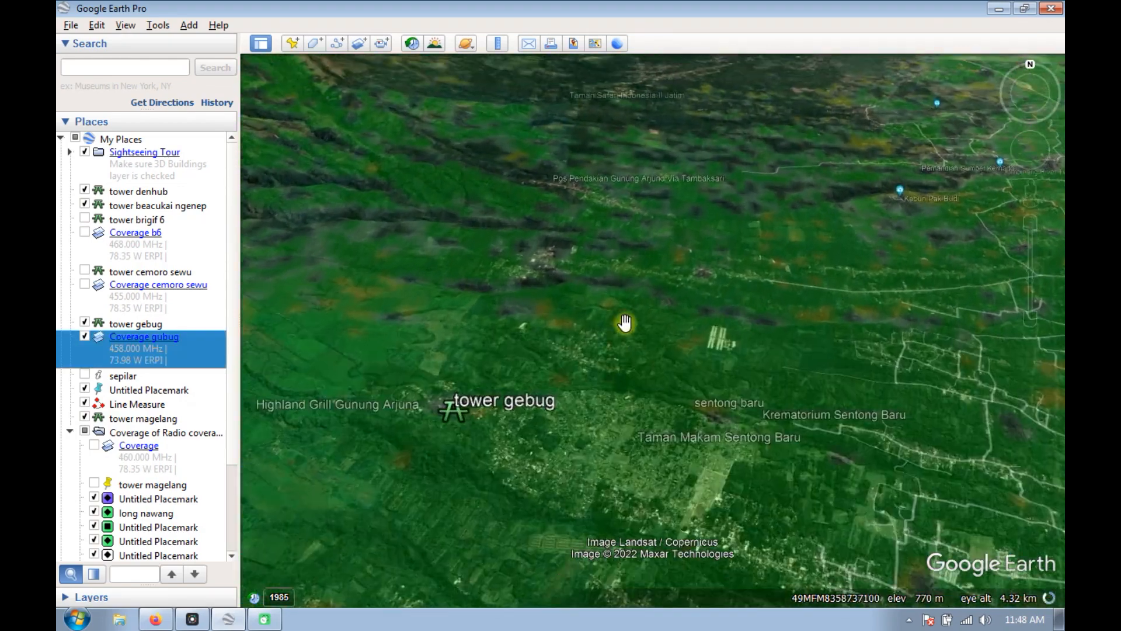
scroll(620, 321, "down", 2)
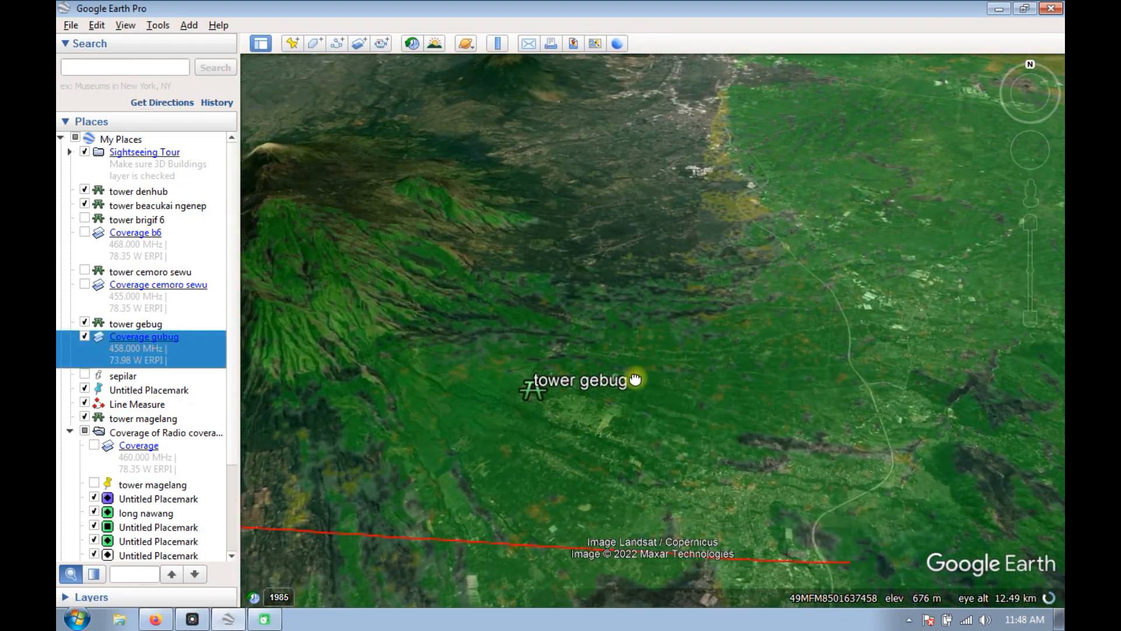
scroll(636, 340, "down", 3)
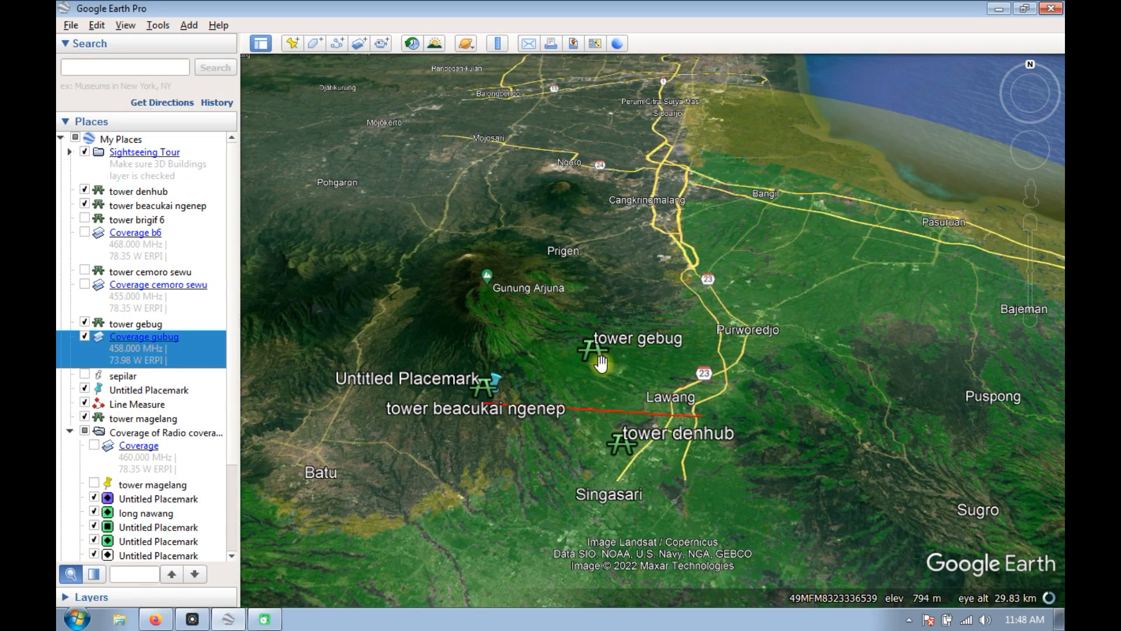
Review the coverage around tower gebug once more and hide the Coverage gubug overlay.
left_click_drag(600, 366, 617, 334)
scroll(617, 326, "up", 5)
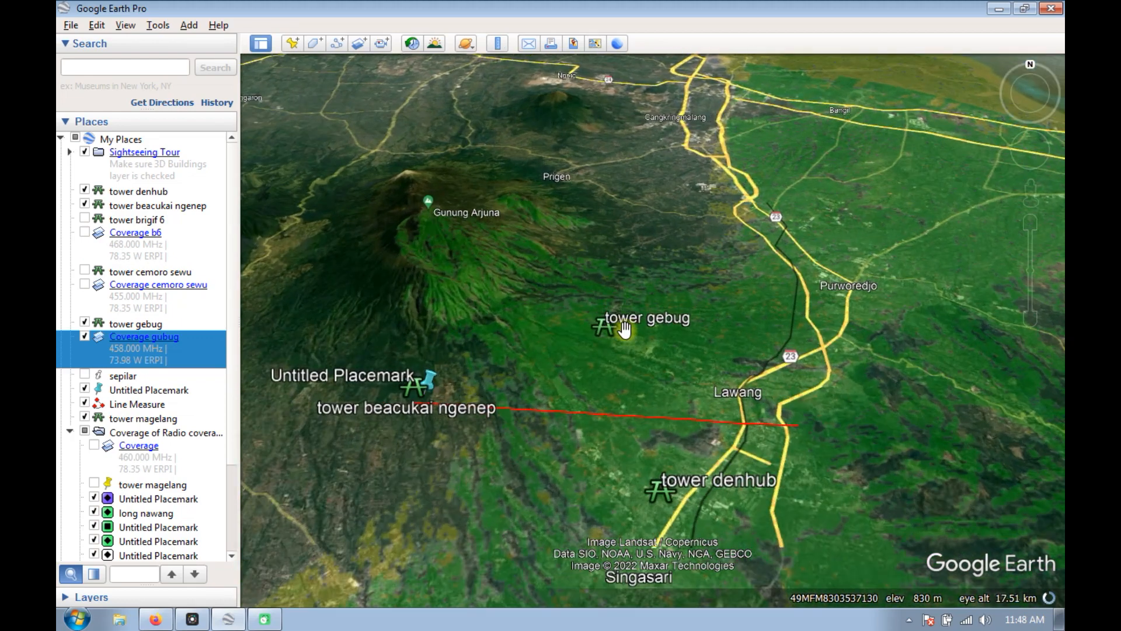
scroll(585, 354, "up", 2)
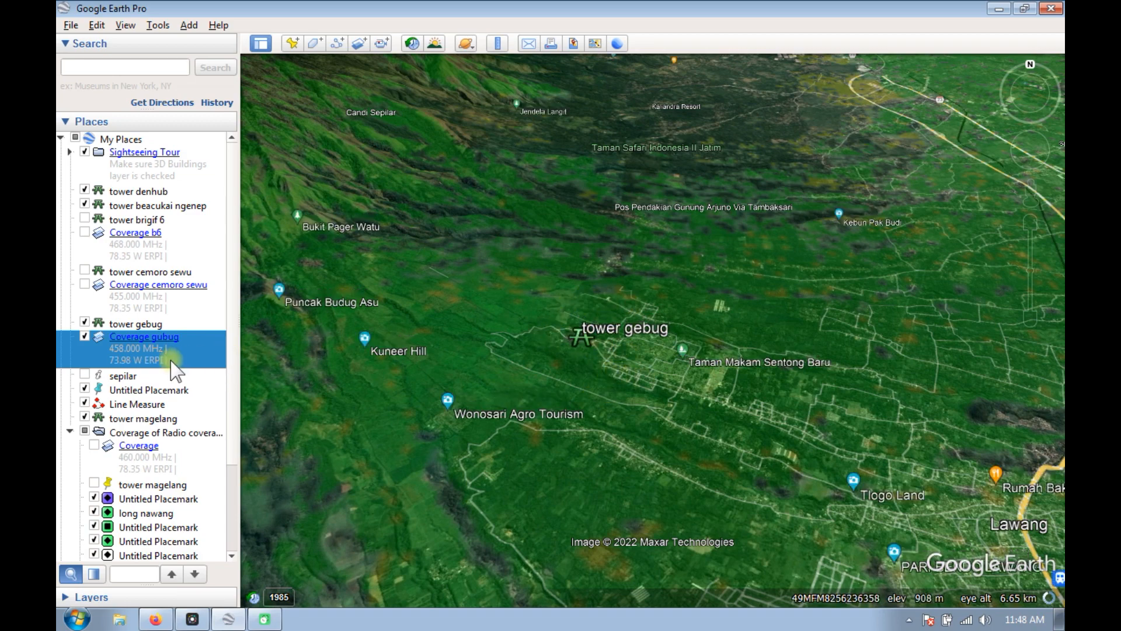
left_click(83, 337)
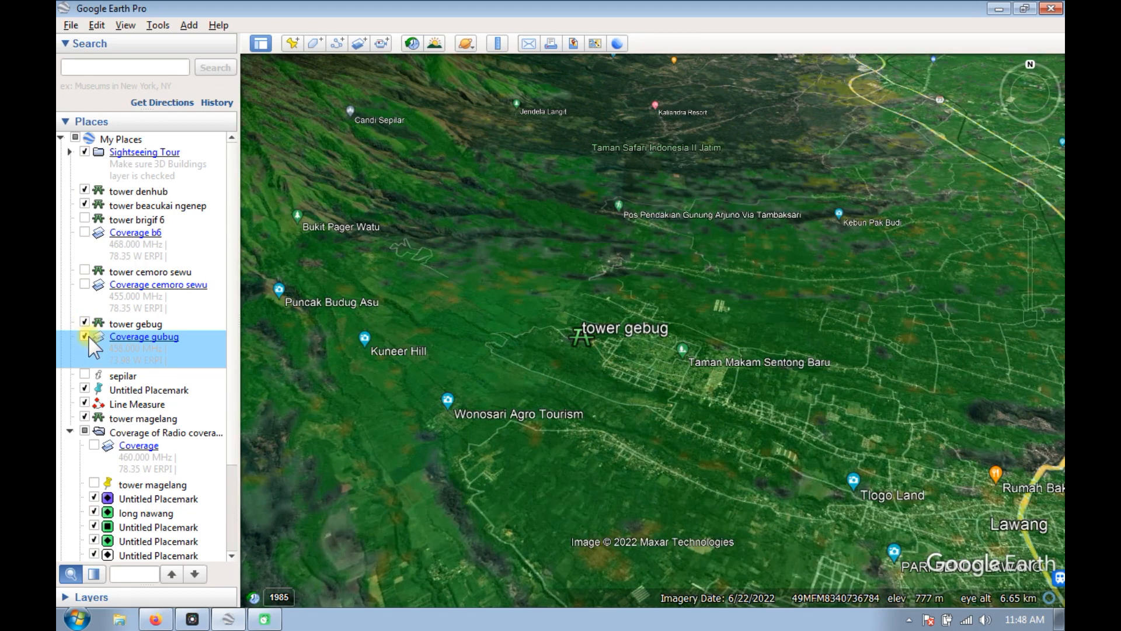
left_click(86, 337)
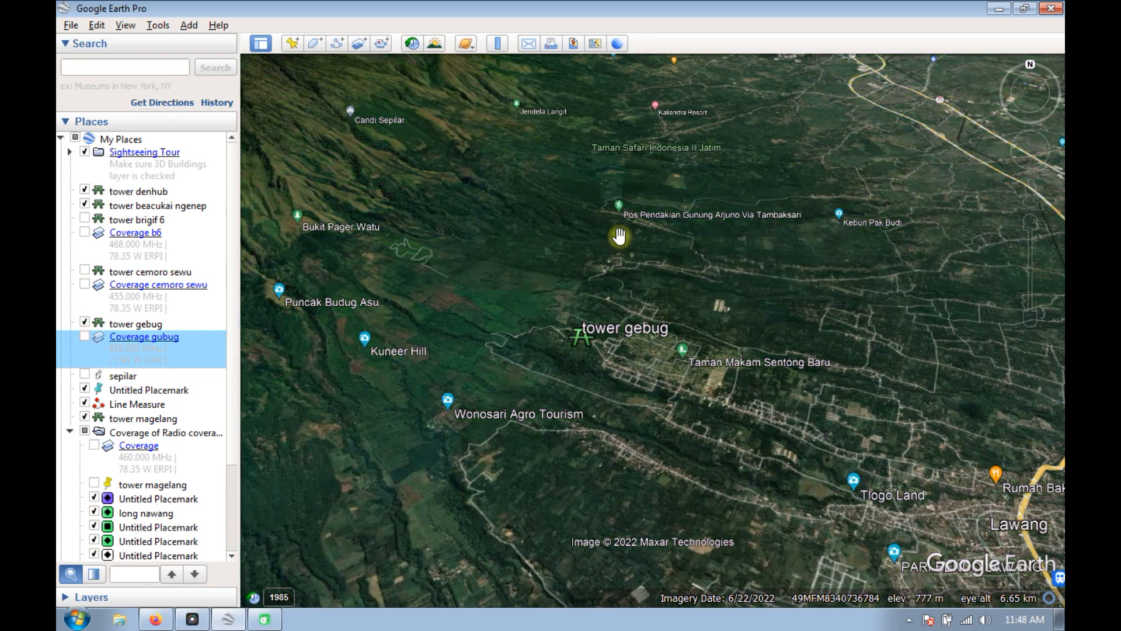
Minimize Google Earth Pro and switch to the Radio Coverage Tool page in Firefox.
left_click(1000, 9)
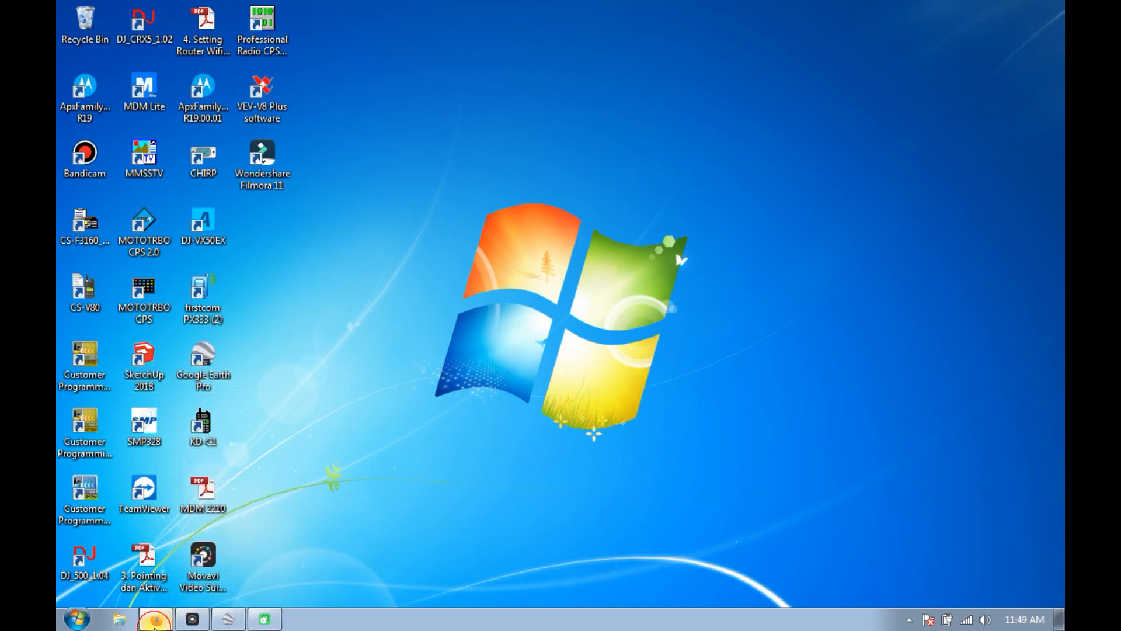
left_click(155, 620)
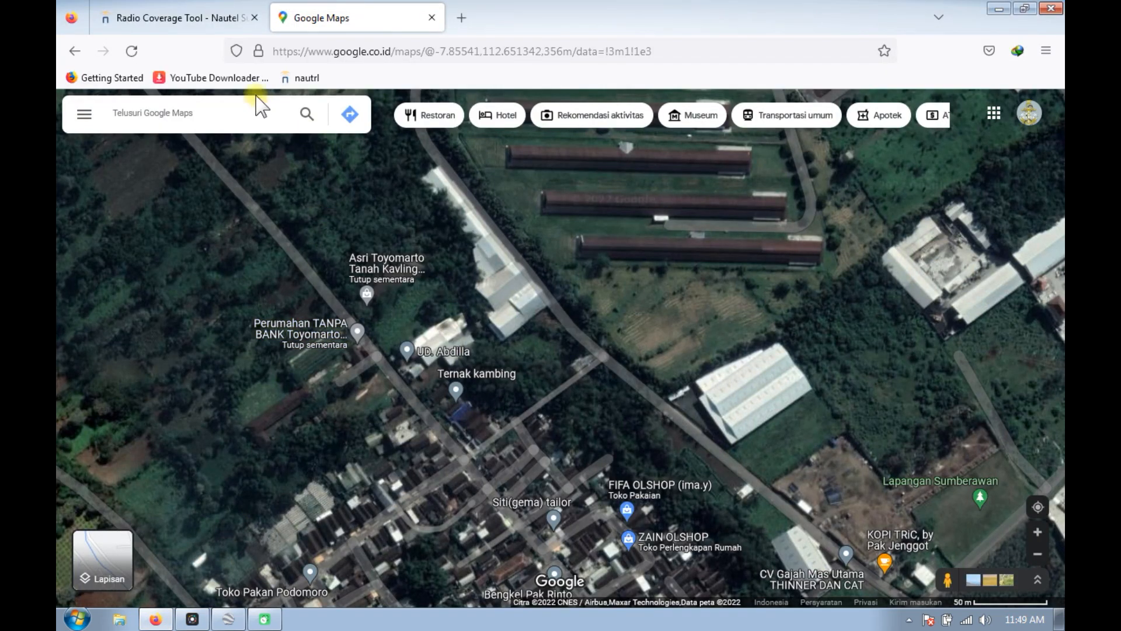
left_click(186, 19)
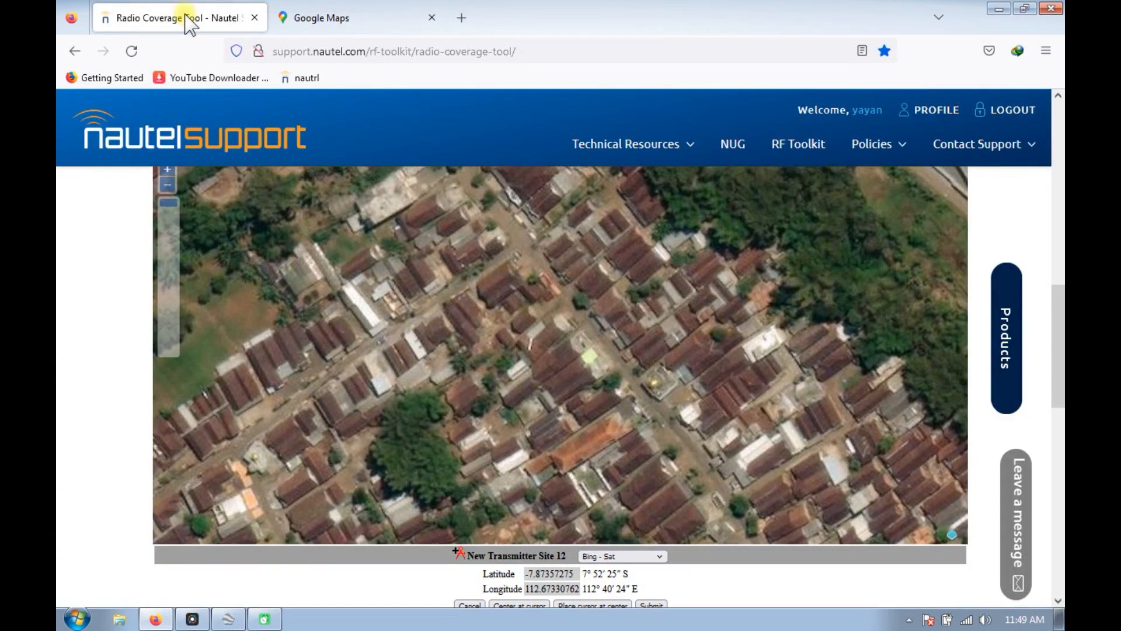
Open the Radio Coverage Tool from the RF Toolkit on the Nautel Support site and bring up its function list.
left_click(219, 156)
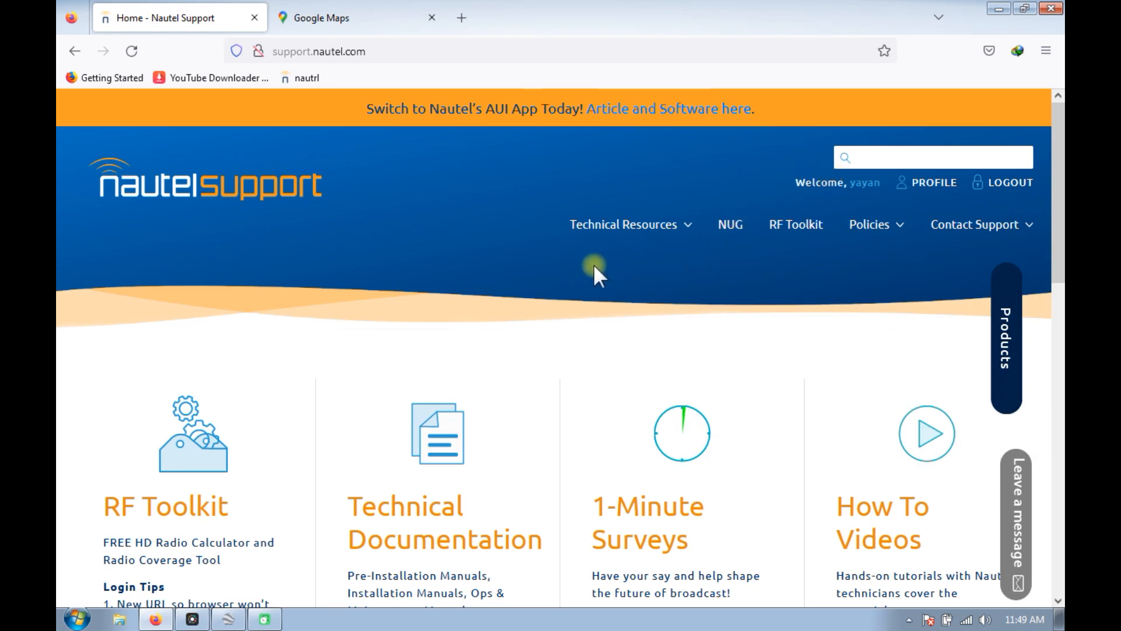
left_click(575, 225)
scroll(415, 247, "down", 3)
scroll(610, 268, "up", 2)
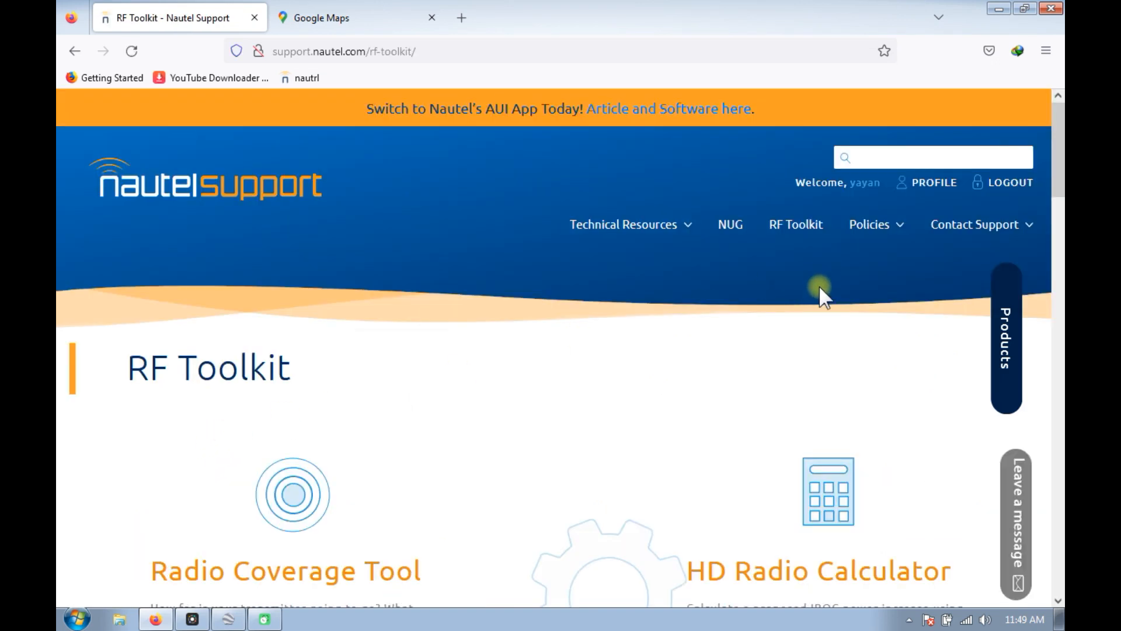
scroll(821, 294, "down", 3)
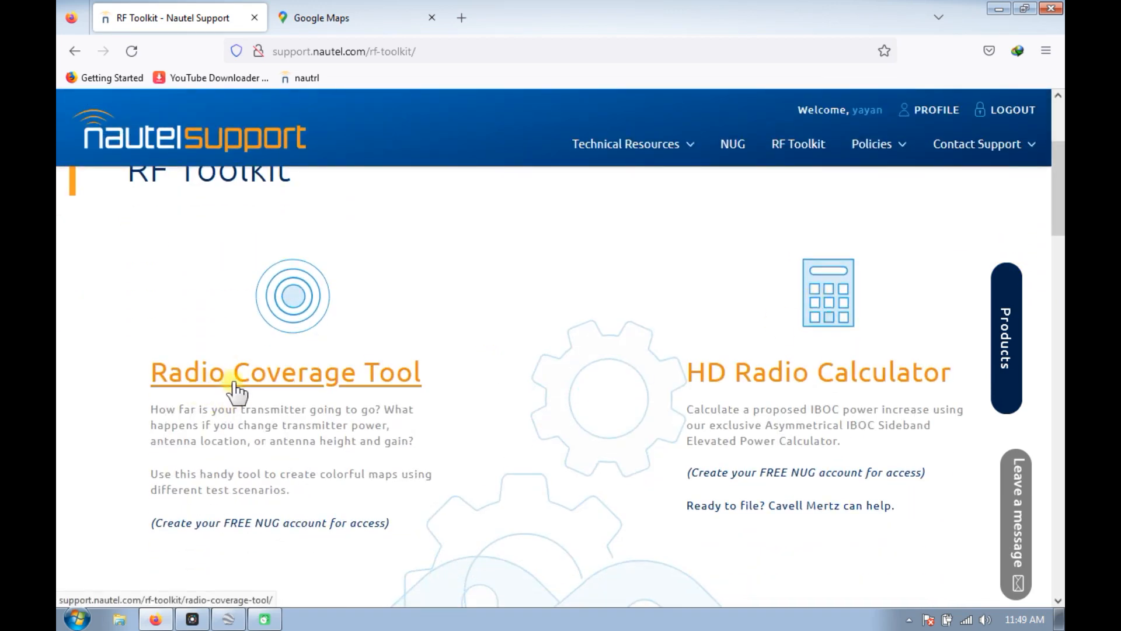
left_click(285, 385)
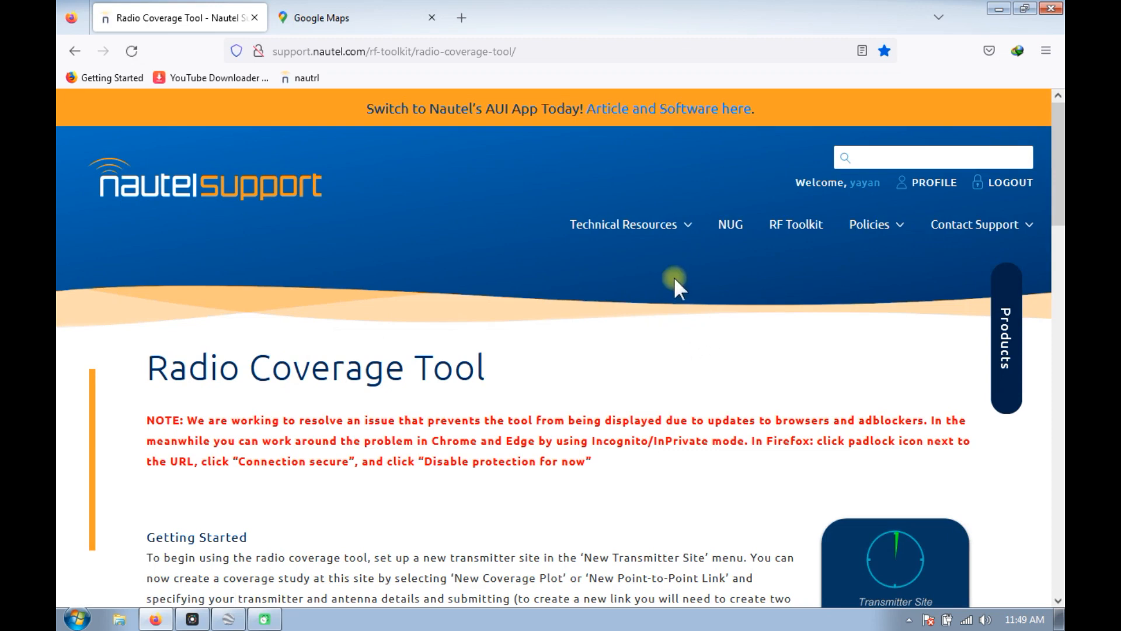
scroll(638, 380, "down", 10)
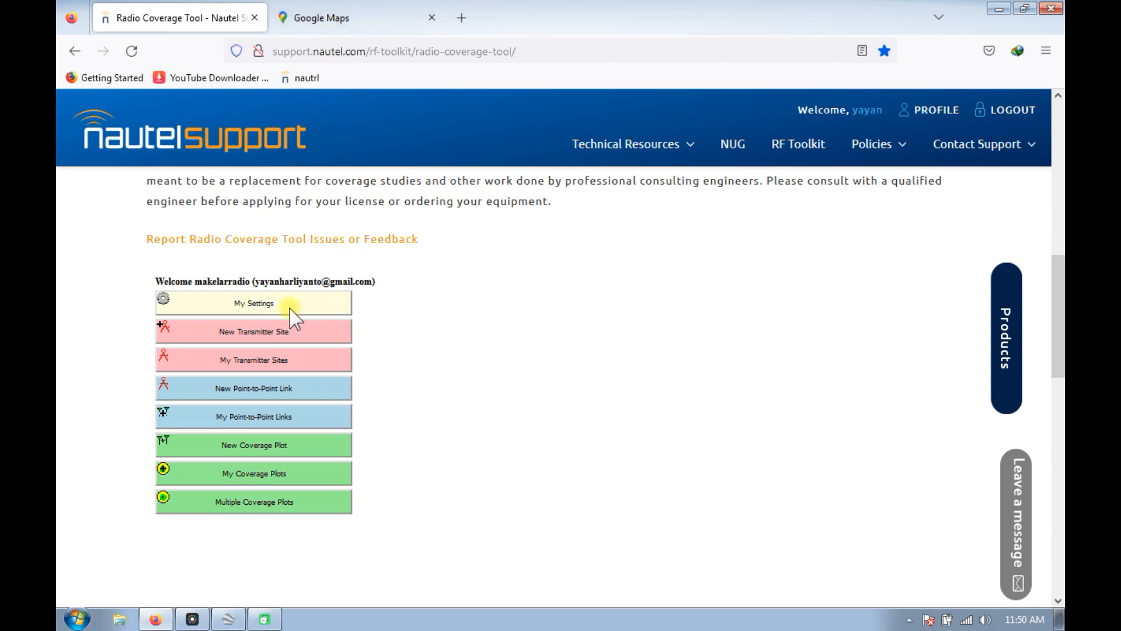
Switch to Google Maps and pin the base of the lattice tower in Toyomarto on the satellite imagery.
left_click(330, 17)
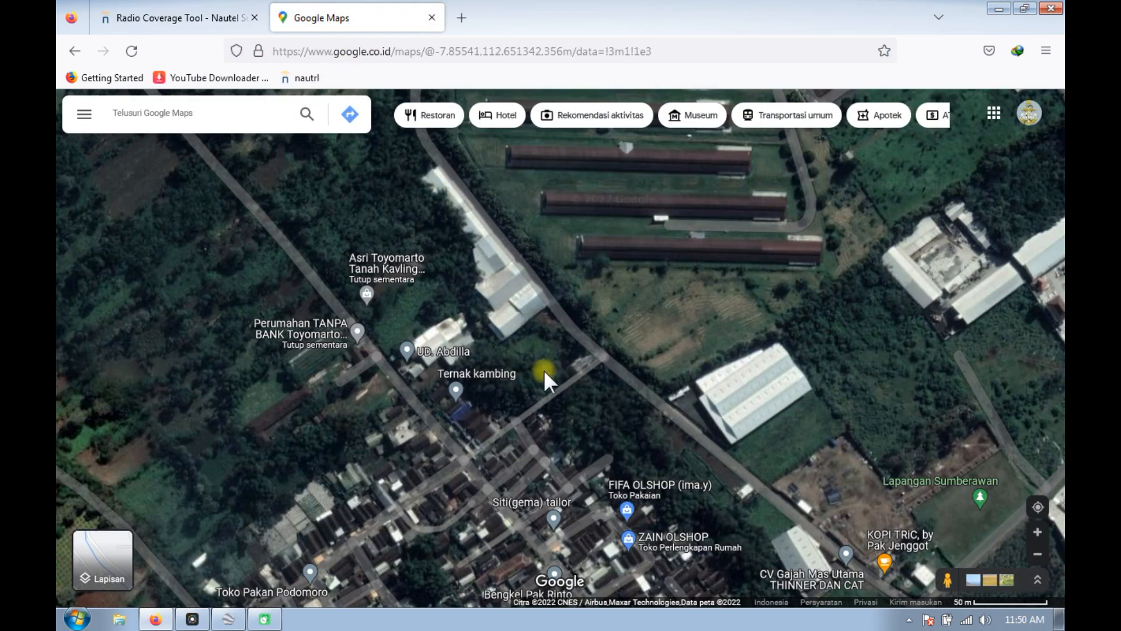
scroll(582, 363, "up", 5)
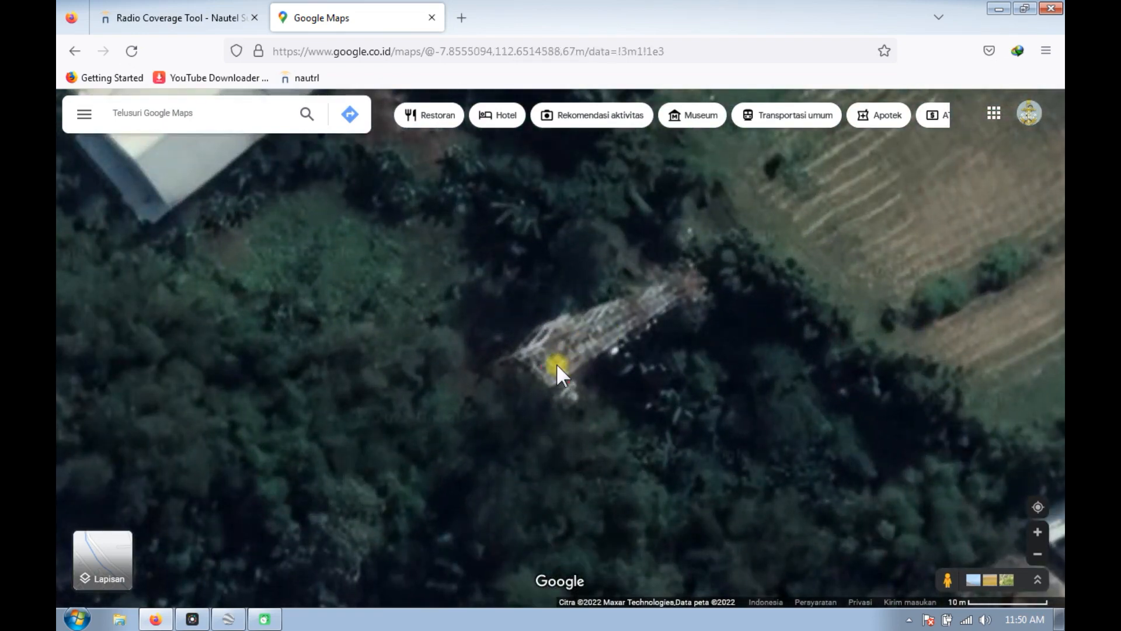
left_click(556, 363)
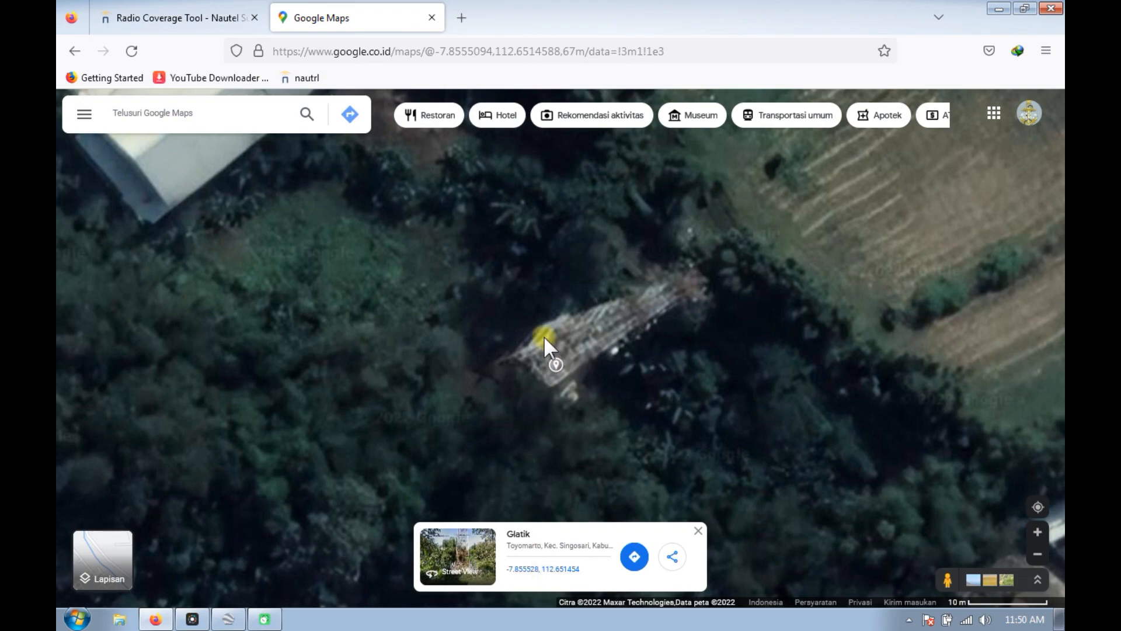
scroll(568, 341, "down", 2)
scroll(568, 341, "down", 4)
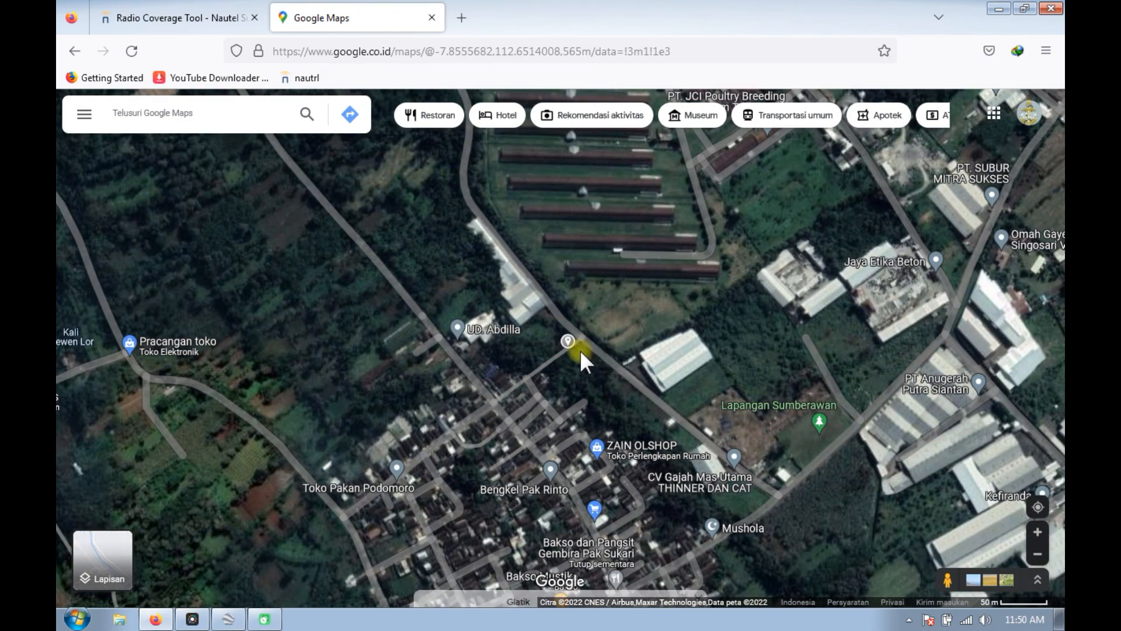
Pin the tower's location again in a wider satellite view that includes Candi Sumberawan and Taman Arjuno.
scroll(579, 349, "down", 4)
scroll(577, 345, "down", 1)
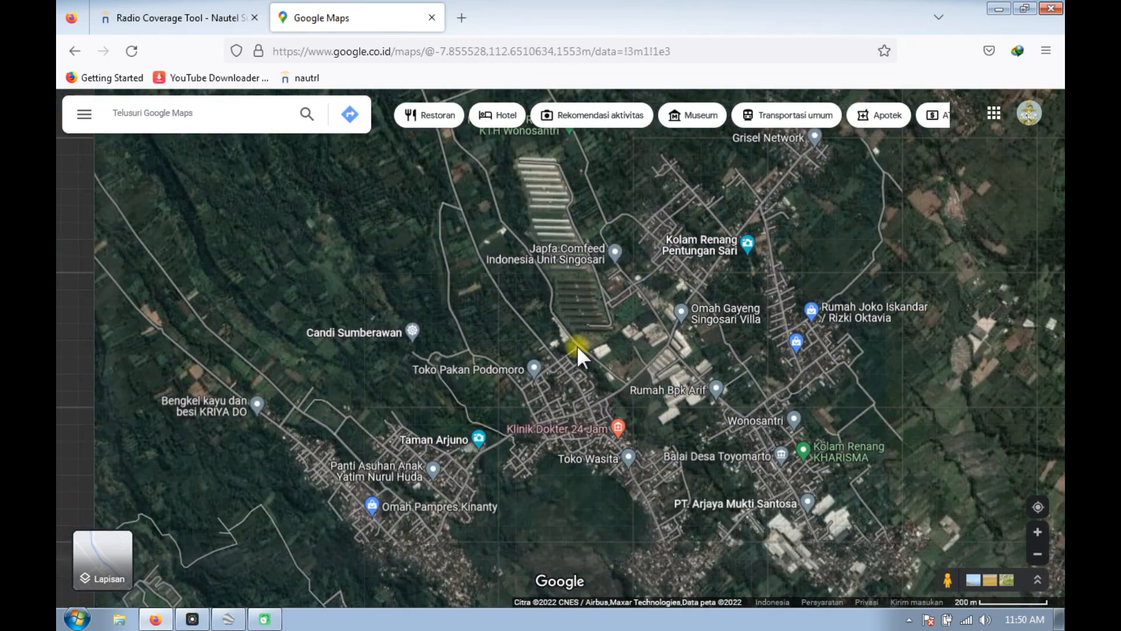
left_click(576, 346)
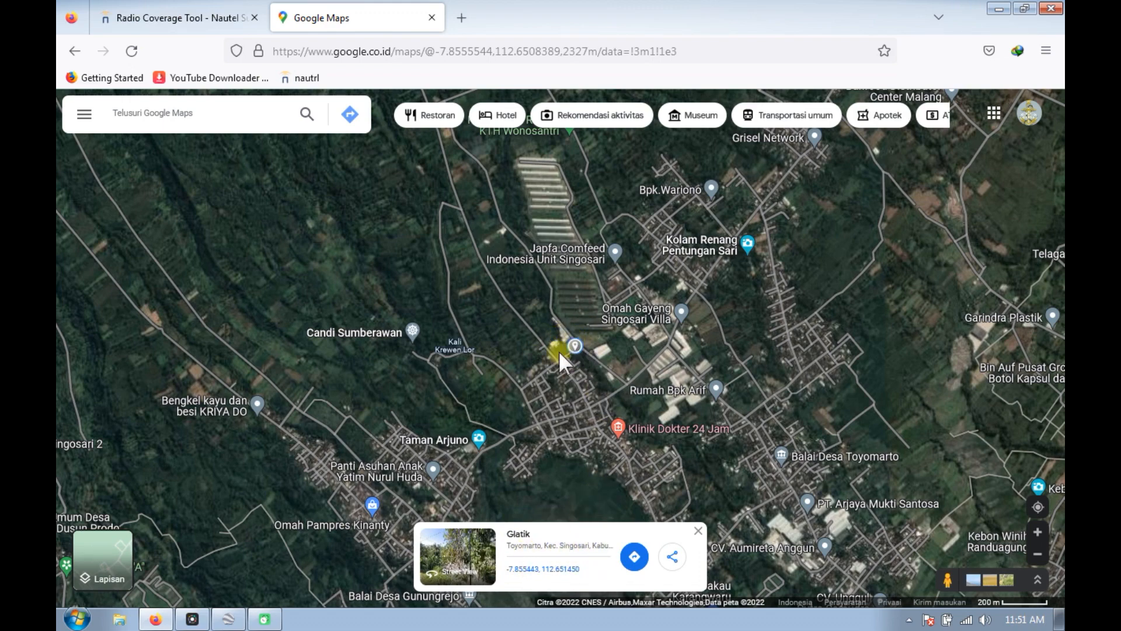
left_click(582, 344)
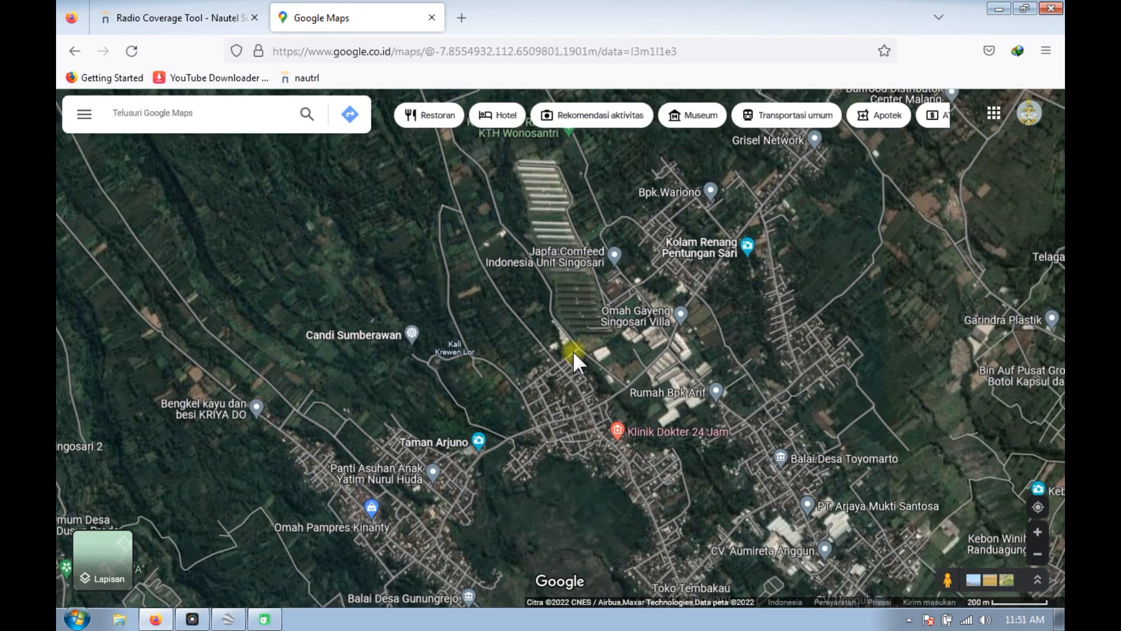
scroll(573, 349, "up", 1)
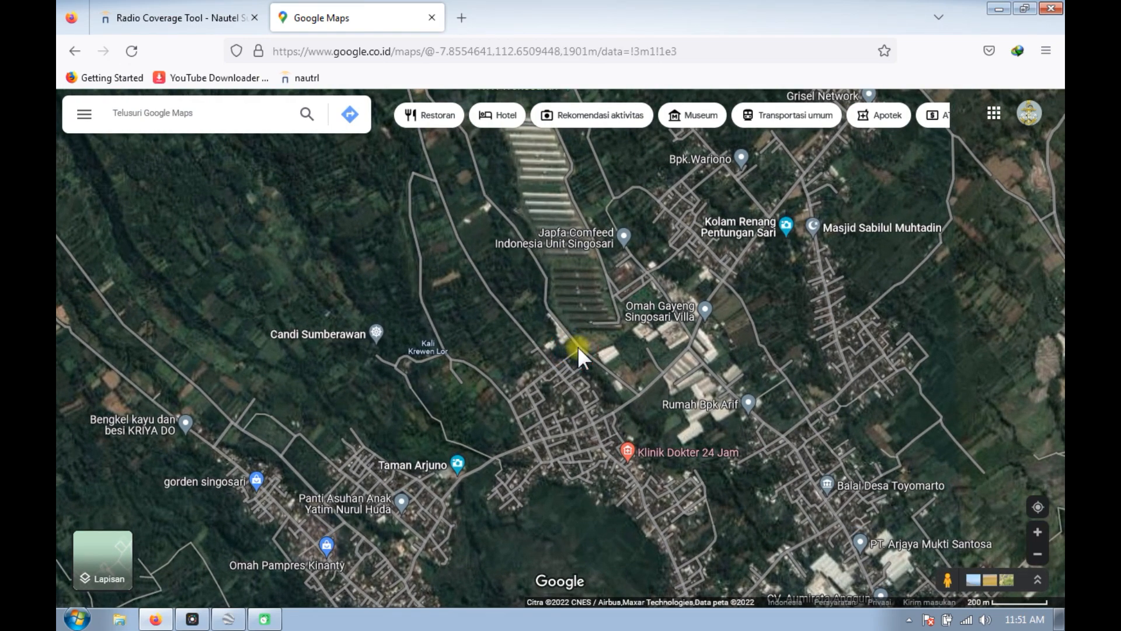
left_click(577, 345)
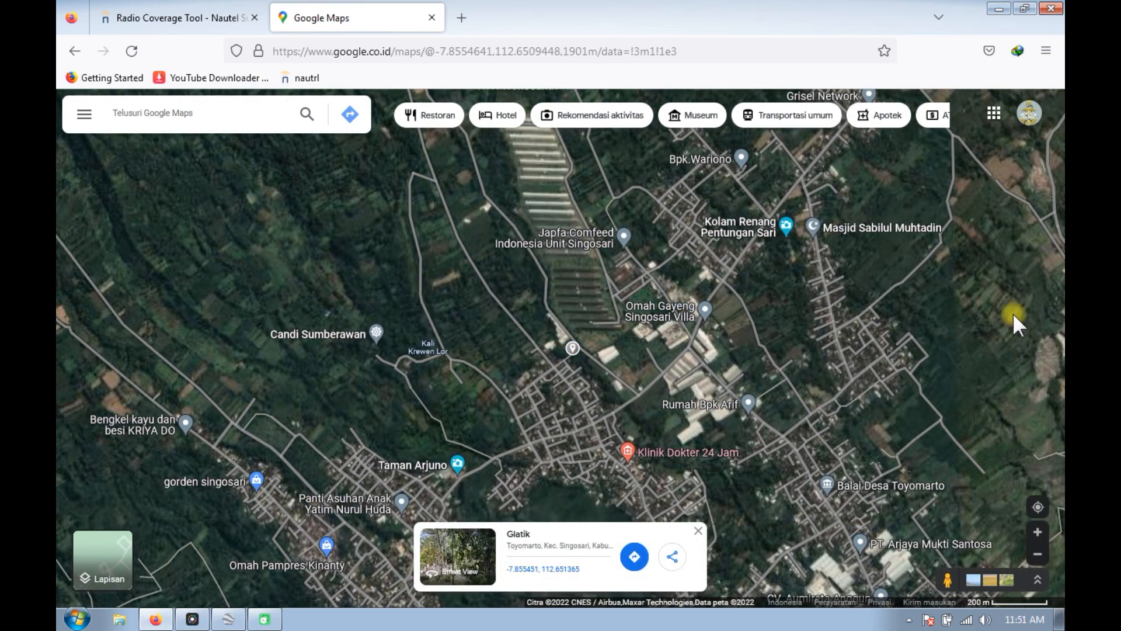
Change Google Maps to the standard street map and pin the tower's location near Jl. Arjuna.
mouse_move(111, 569)
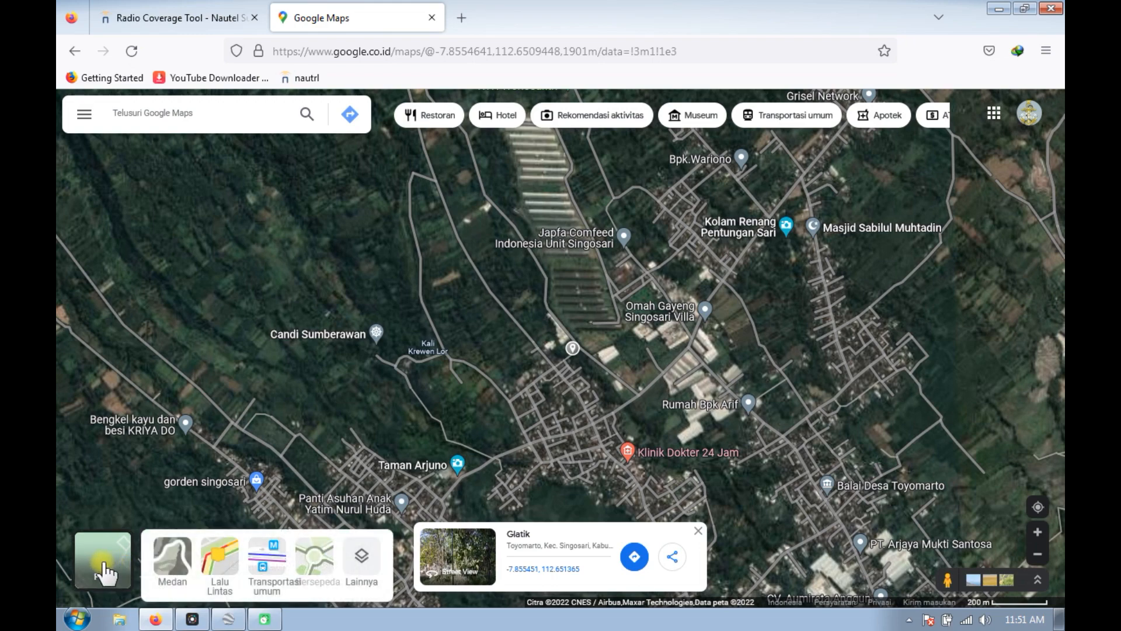
left_click(104, 571)
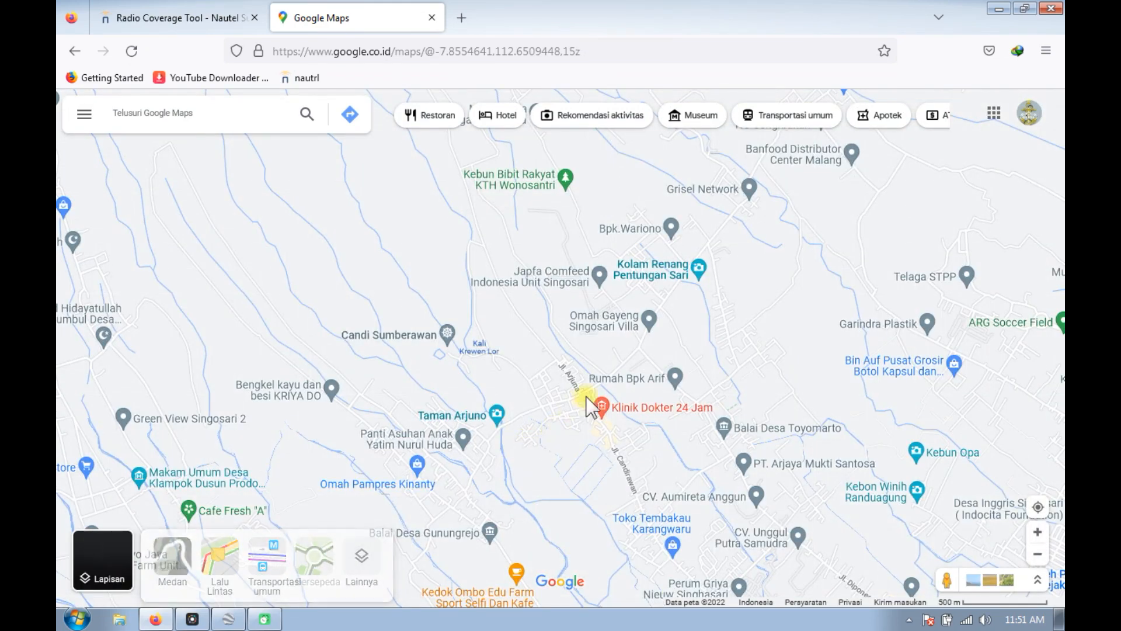
left_click(565, 367)
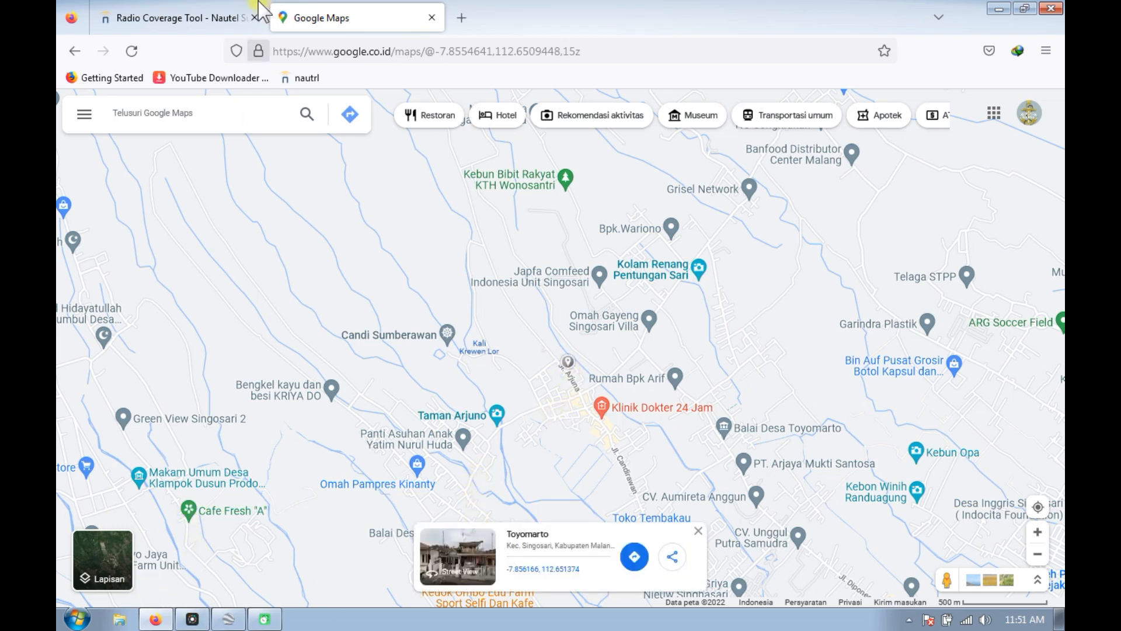
Start a new transmitter site in the Radio Coverage Tool and move its marker west of Randuagung, to about -7.8721, 112.6632.
left_click(205, 19)
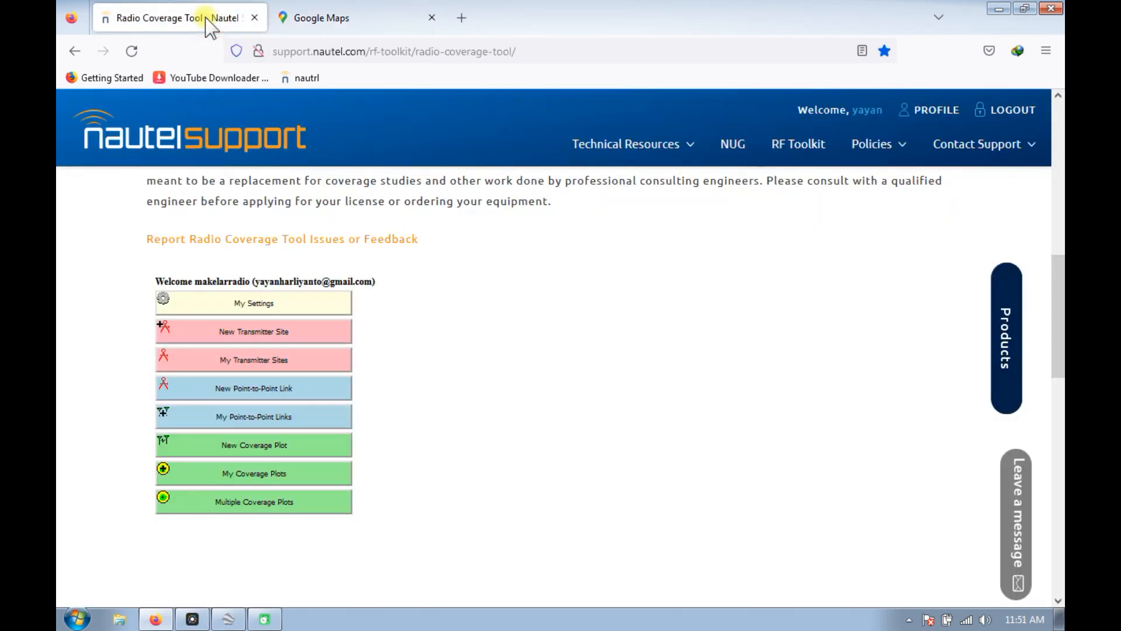
left_click(258, 340)
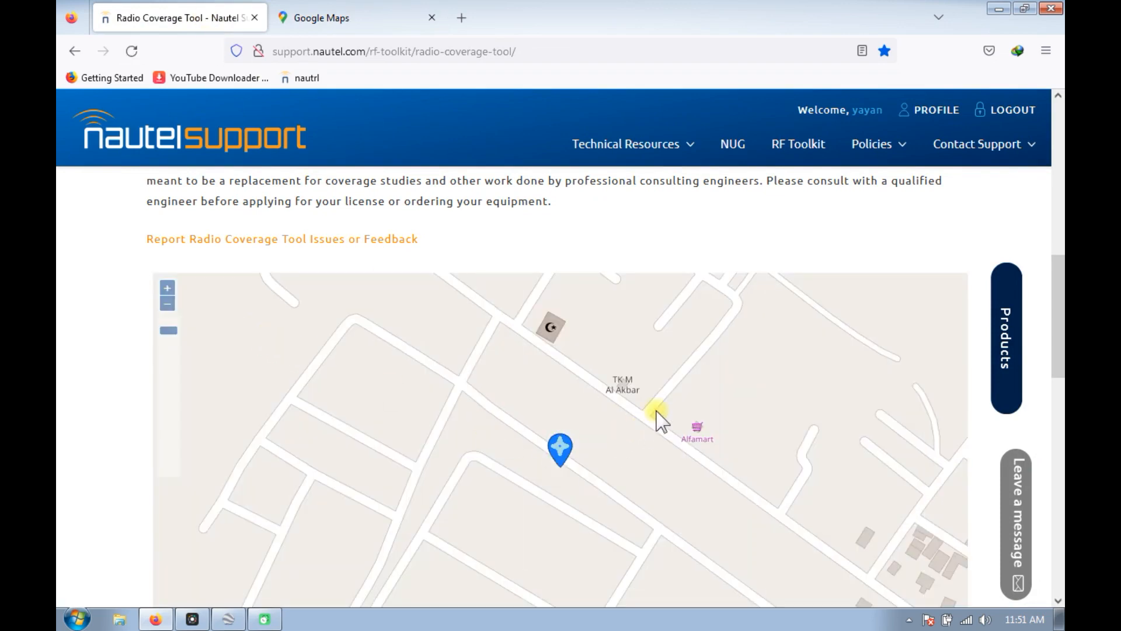
scroll(656, 414, "down", 3)
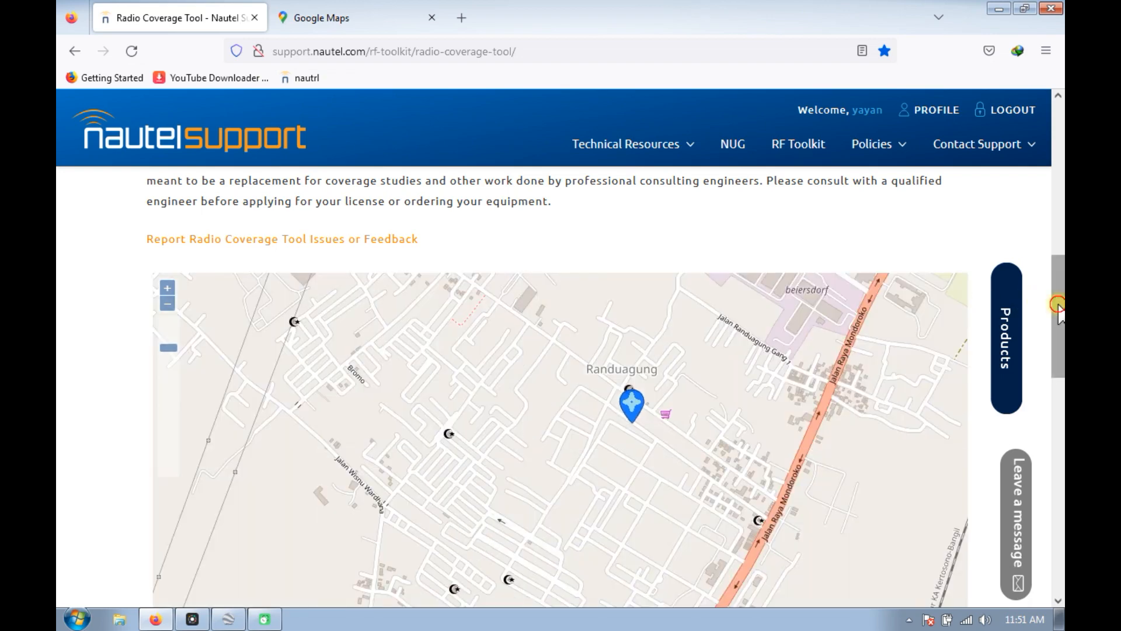
left_click_drag(1058, 303, 1058, 344)
scroll(686, 327, "down", 1)
mouse_move(665, 286)
left_mouse_down()
mouse_move(491, 290)
mouse_move(475, 271)
left_mouse_up()
scroll(593, 268, "down", 1)
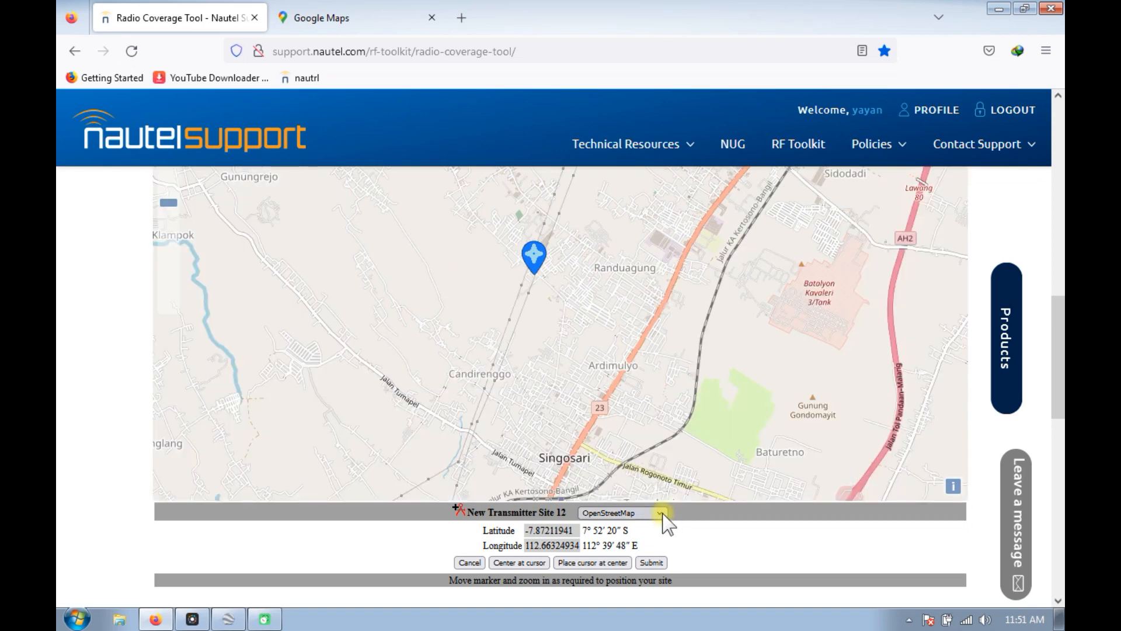
Preview the transmitter site map with the Bing - Sat layer and return it to OpenStreetMap.
left_click(647, 450)
left_click_drag(547, 308, 601, 361)
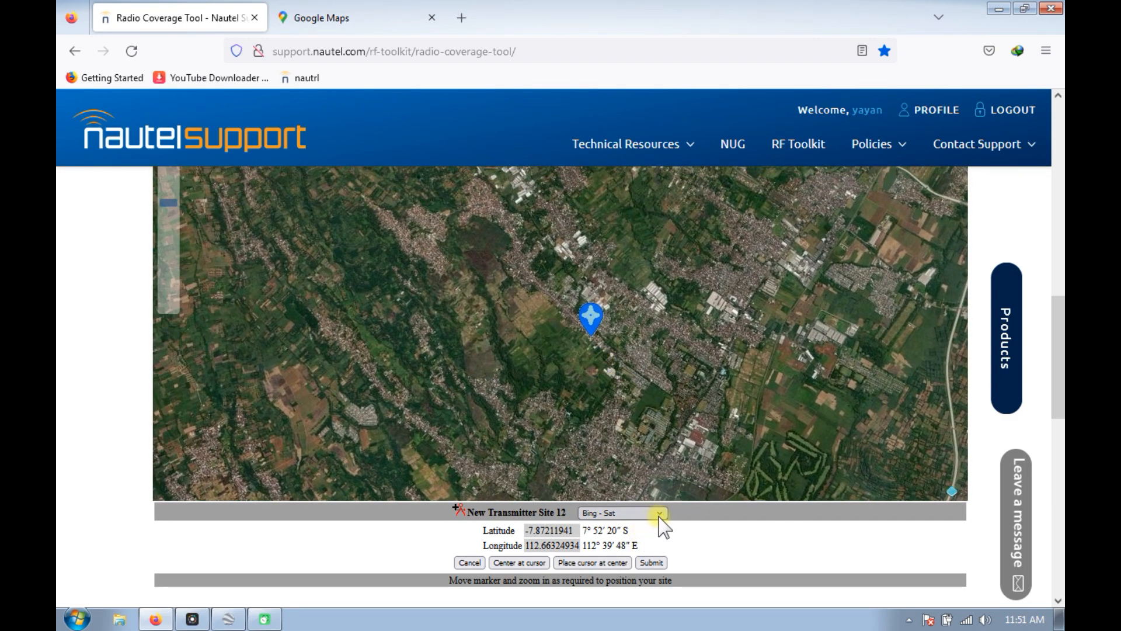
left_click(628, 418)
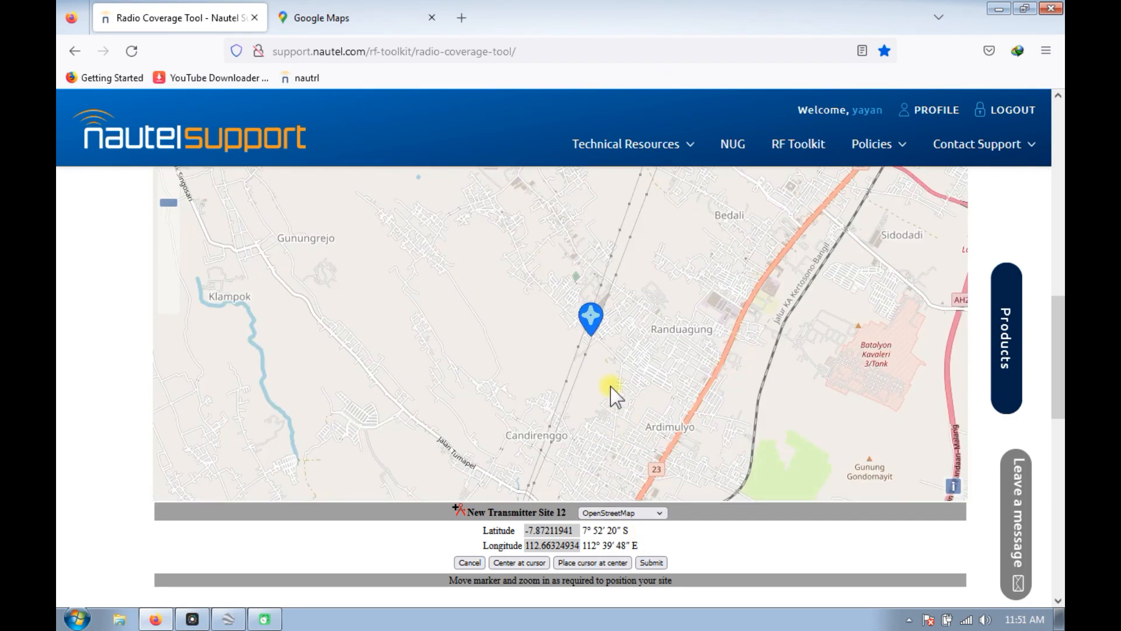
mouse_move(532, 281)
left_mouse_down()
mouse_move(551, 333)
mouse_move(543, 380)
left_mouse_up()
Check the tower's location in a wider Google Maps view and move the transmitter site marker there, to about -7.8544, 112.6514.
left_click(354, 17)
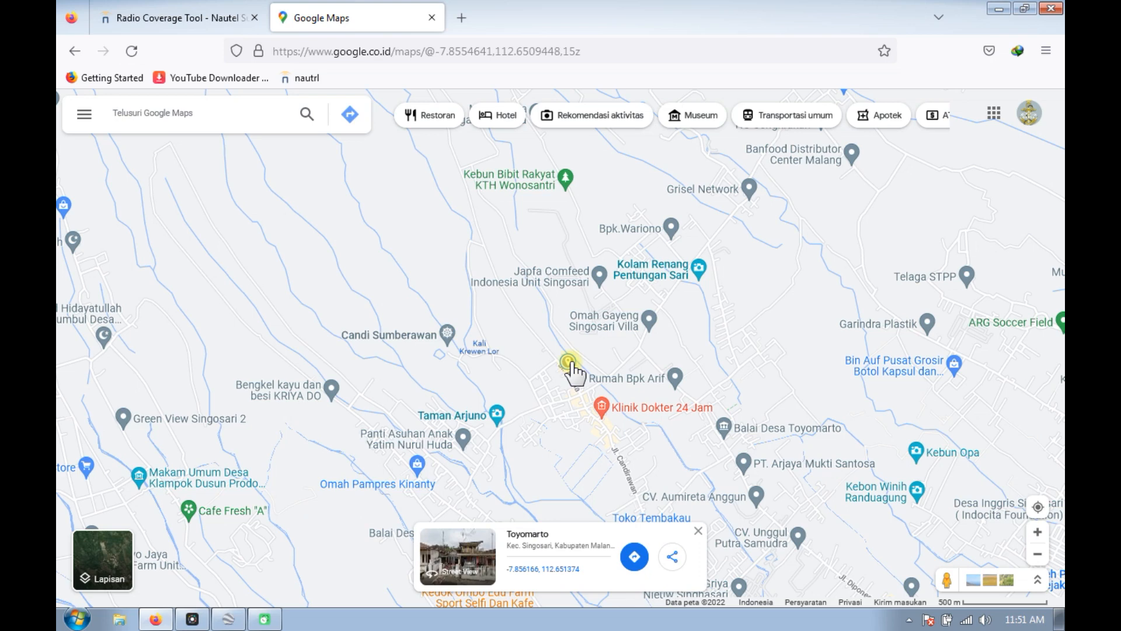
scroll(571, 365, "down", 2)
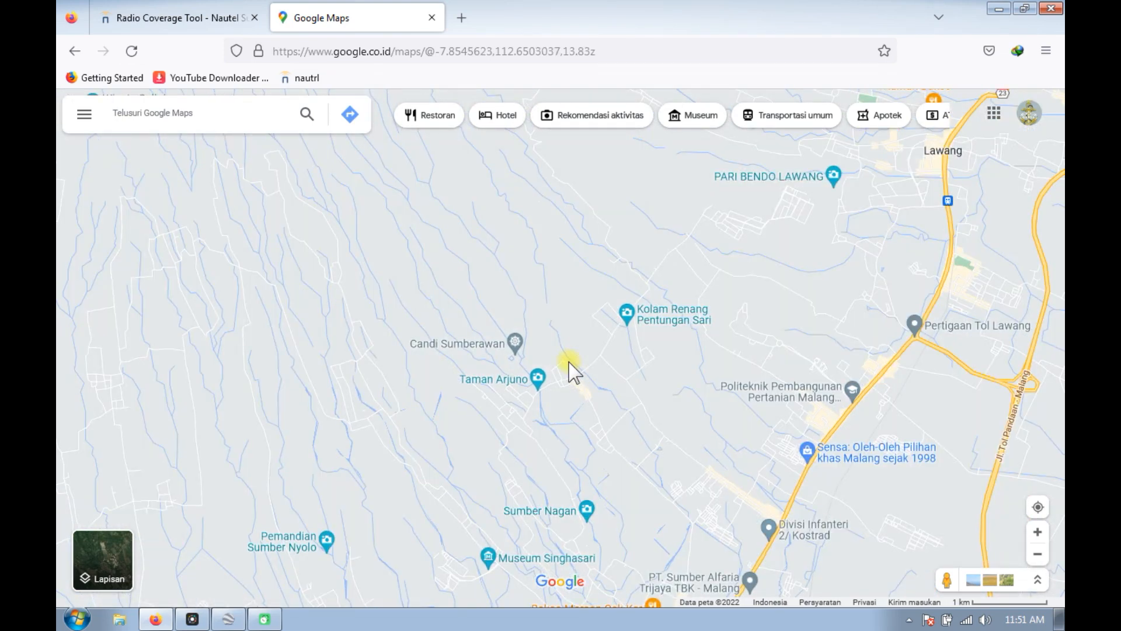
left_click(568, 361)
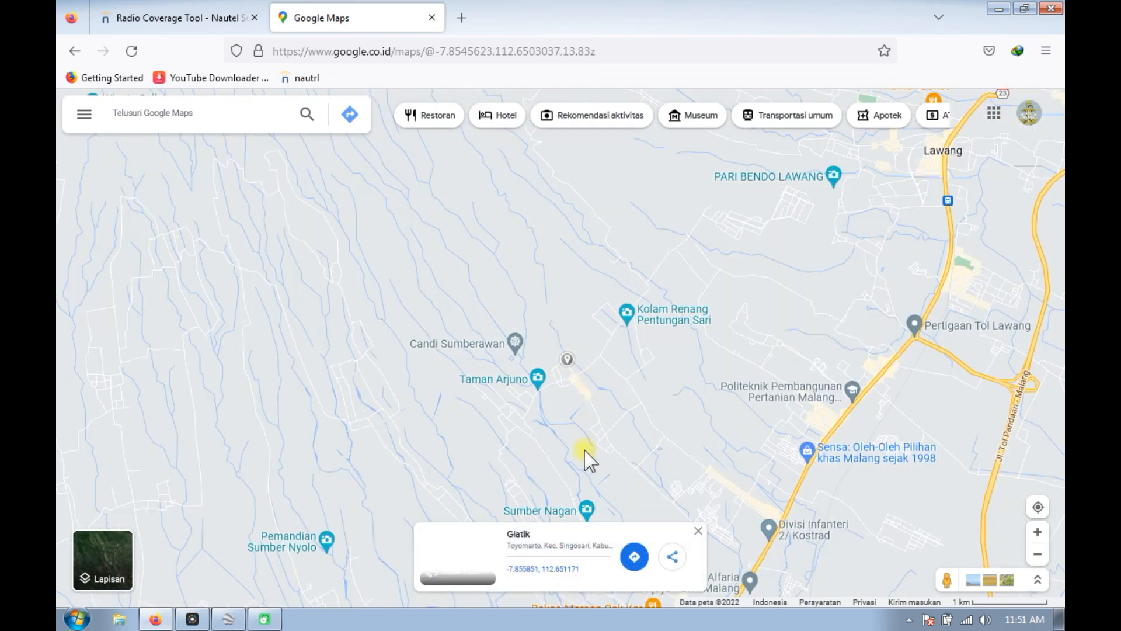
left_click(107, 9)
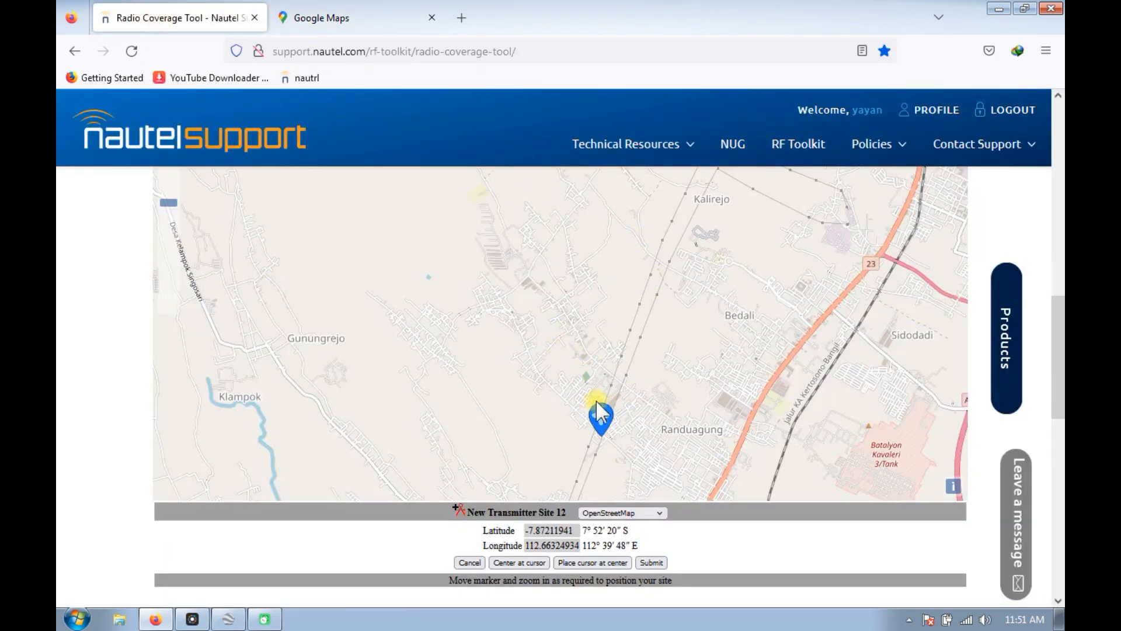
mouse_move(602, 416)
left_mouse_down()
mouse_move(512, 259)
mouse_move(508, 281)
mouse_move(497, 272)
left_mouse_up()
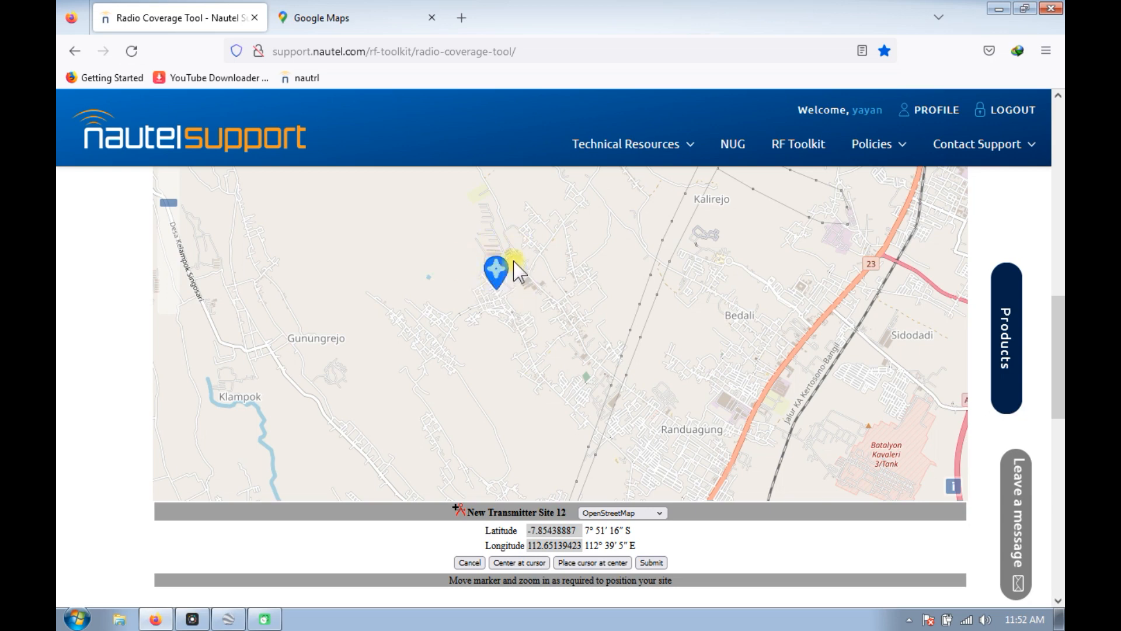
Return to Google Maps, switch it to satellite imagery and examine the tower's exact position beside the road junction northeast of Ternak kambing.
left_click(329, 19)
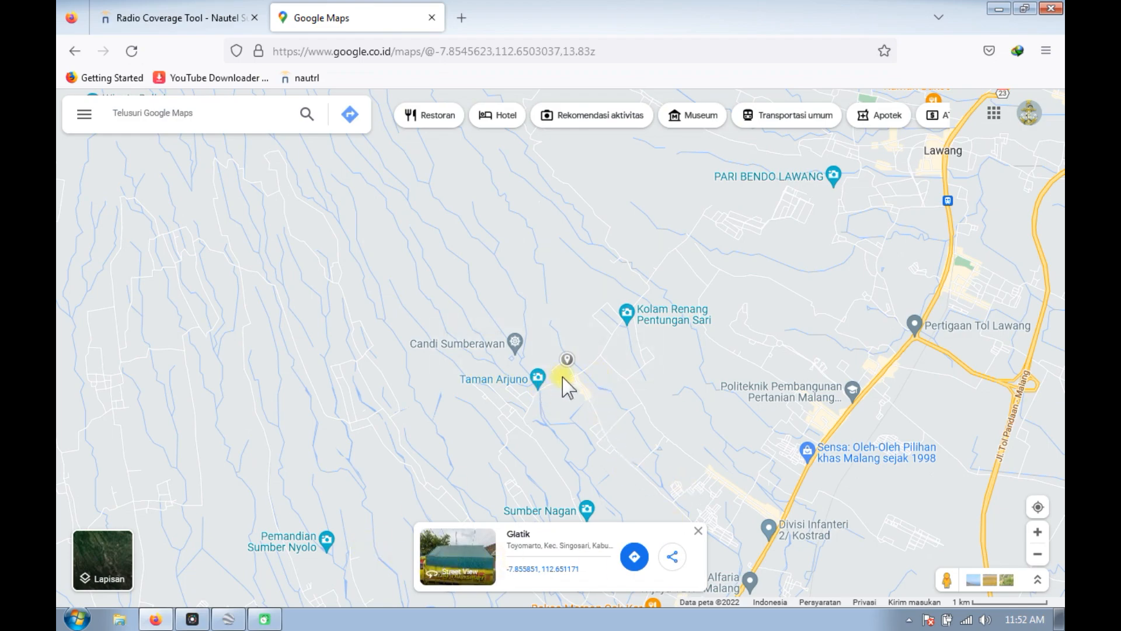
scroll(558, 377, "up", 3)
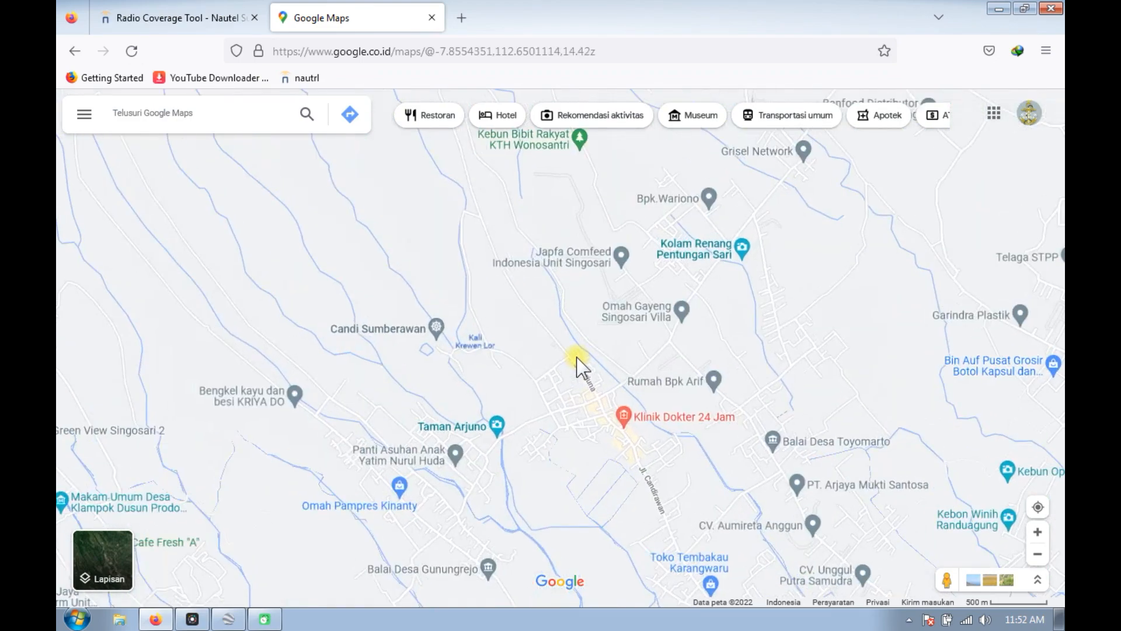
scroll(577, 366, "up", 5)
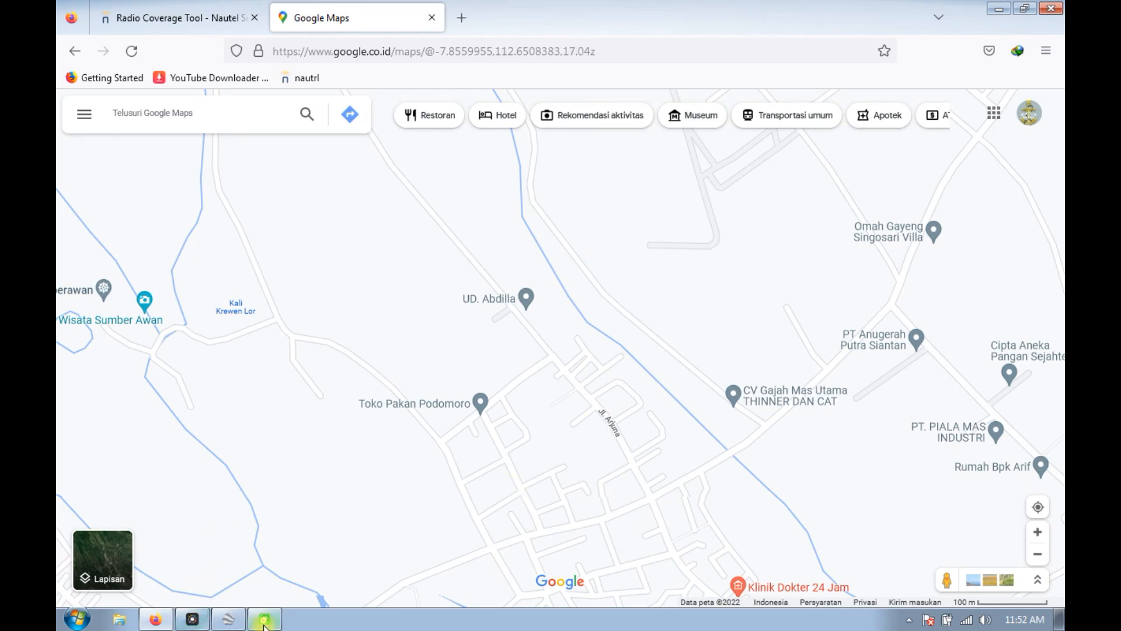
left_click(121, 563)
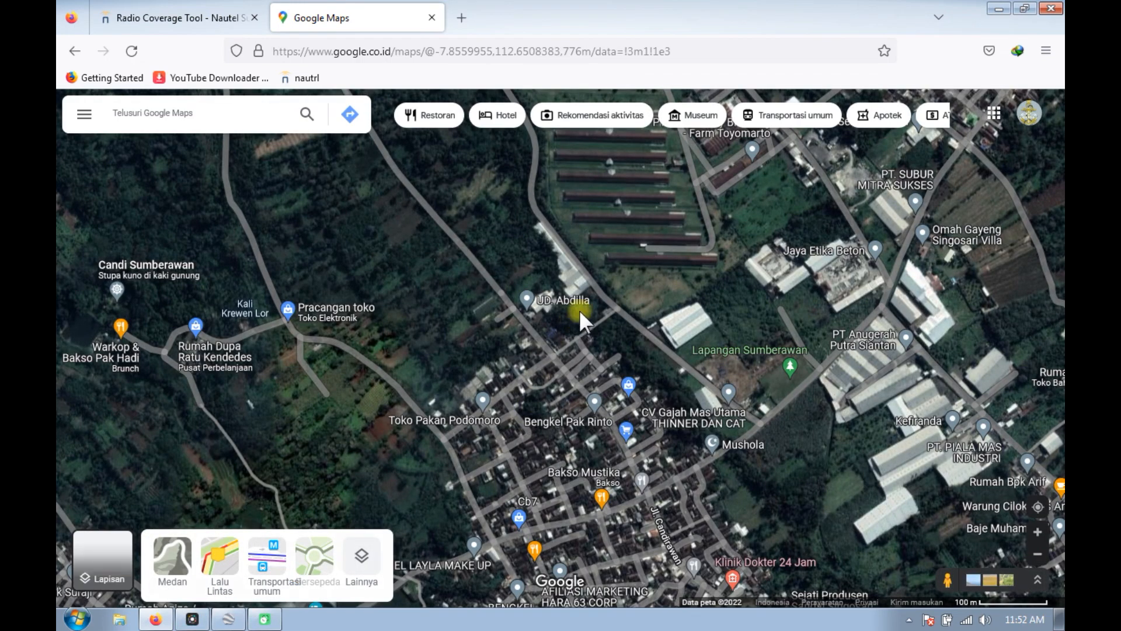
scroll(624, 386, "up", 2)
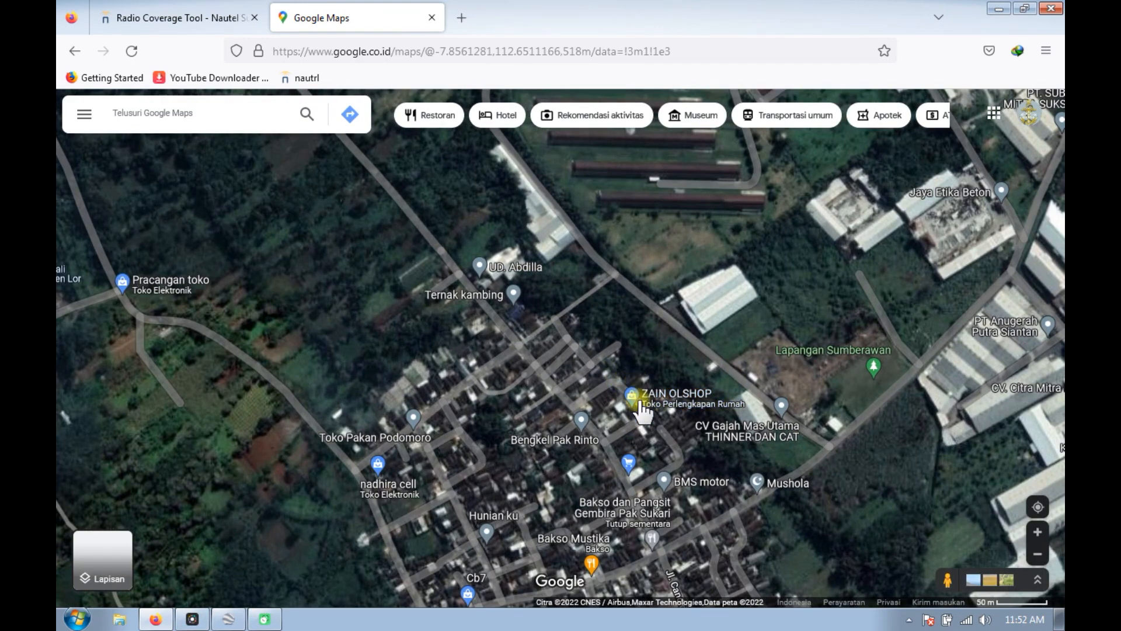
scroll(606, 271, "up", 1)
scroll(606, 271, "up", 3)
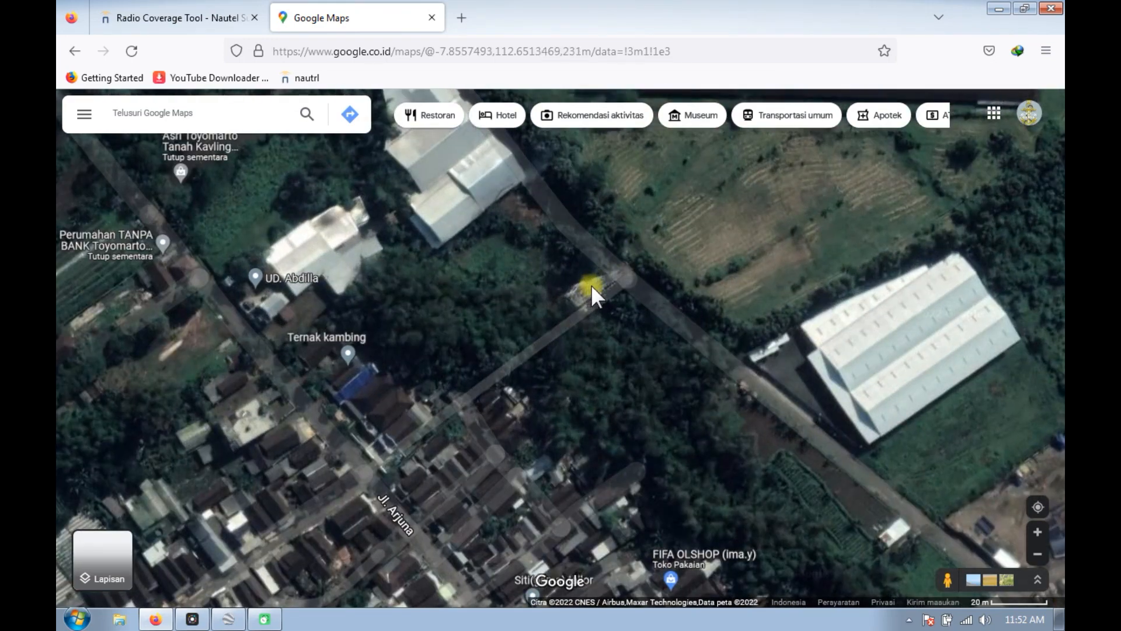
left_click(591, 285)
left_click(611, 269)
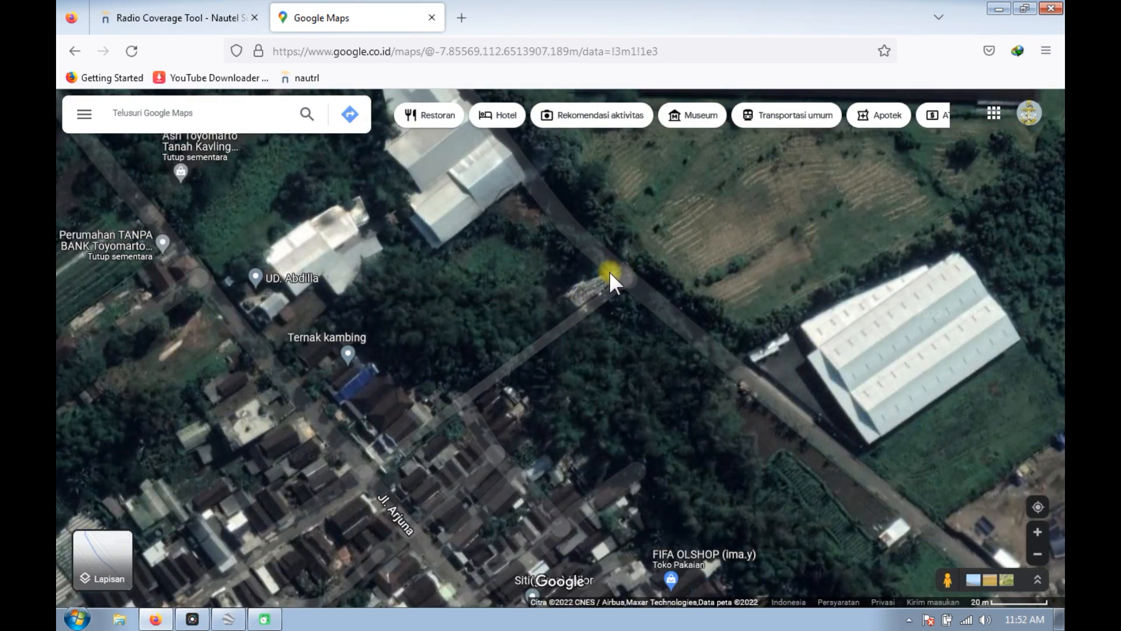
Mark the tower in Google Maps to get its coordinates and move the transmitter site marker to about -7.8555, 112.6514.
left_click(601, 275)
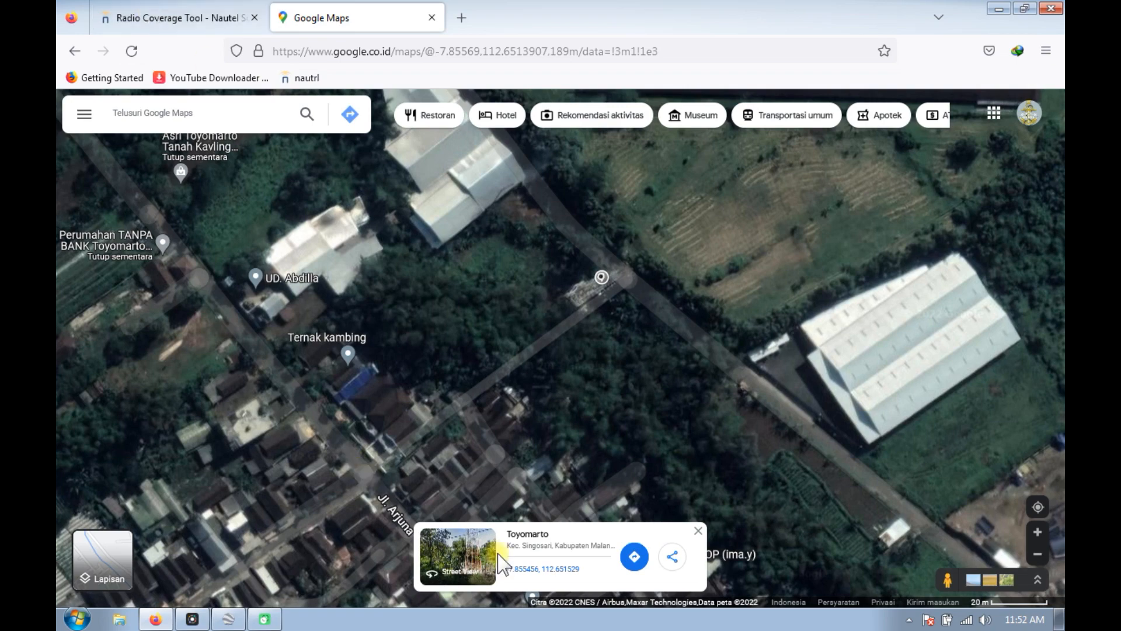
key("ctrl+Tab")
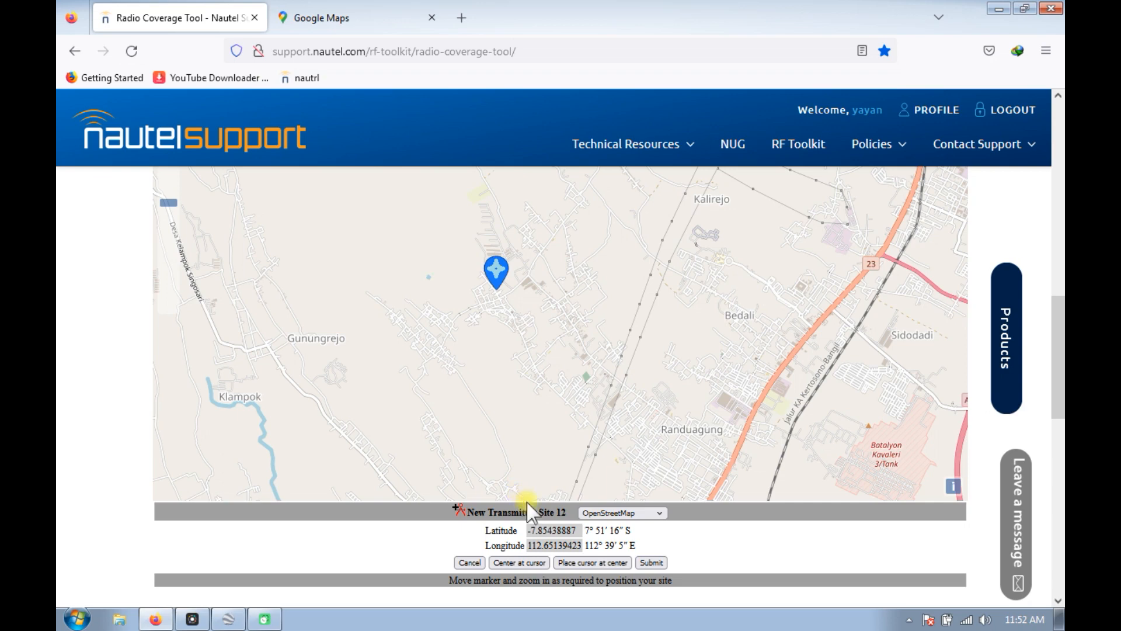
scroll(497, 292, "up", 3)
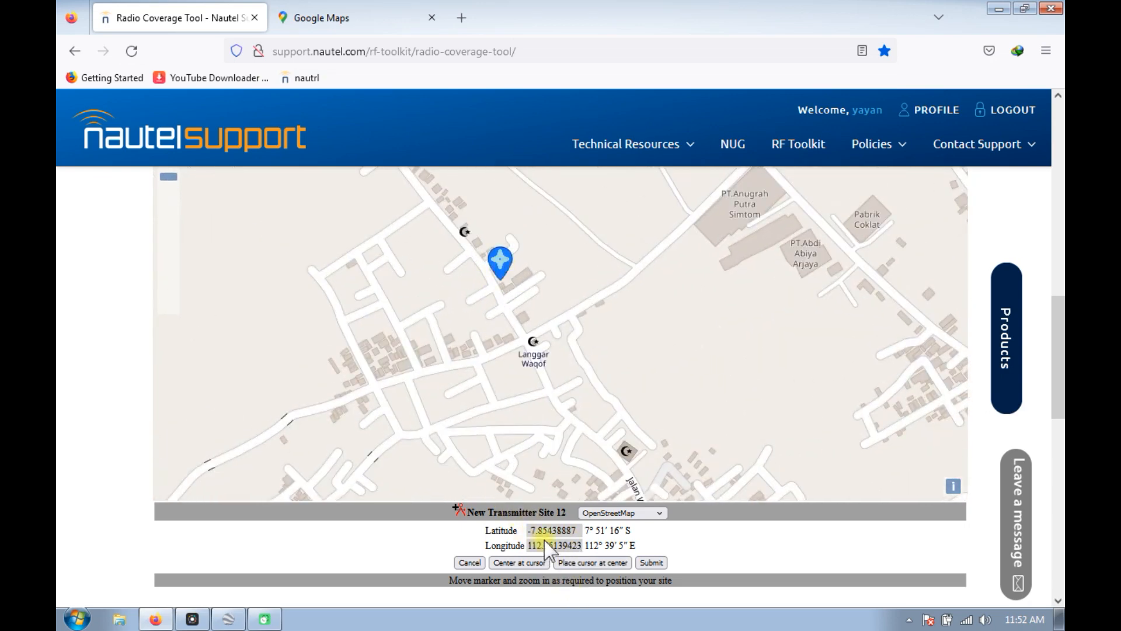
mouse_move(495, 268)
left_mouse_down()
mouse_move(508, 261)
mouse_move(456, 272)
mouse_move(512, 307)
mouse_move(491, 182)
mouse_move(503, 365)
left_mouse_up()
left_click(320, 18)
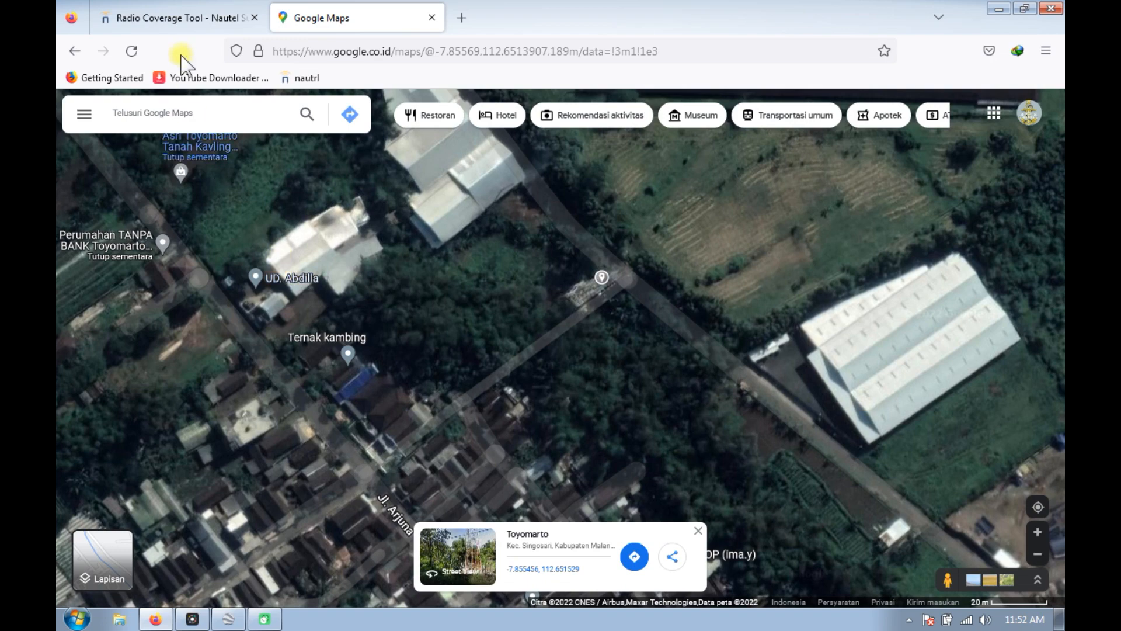
left_click(187, 19)
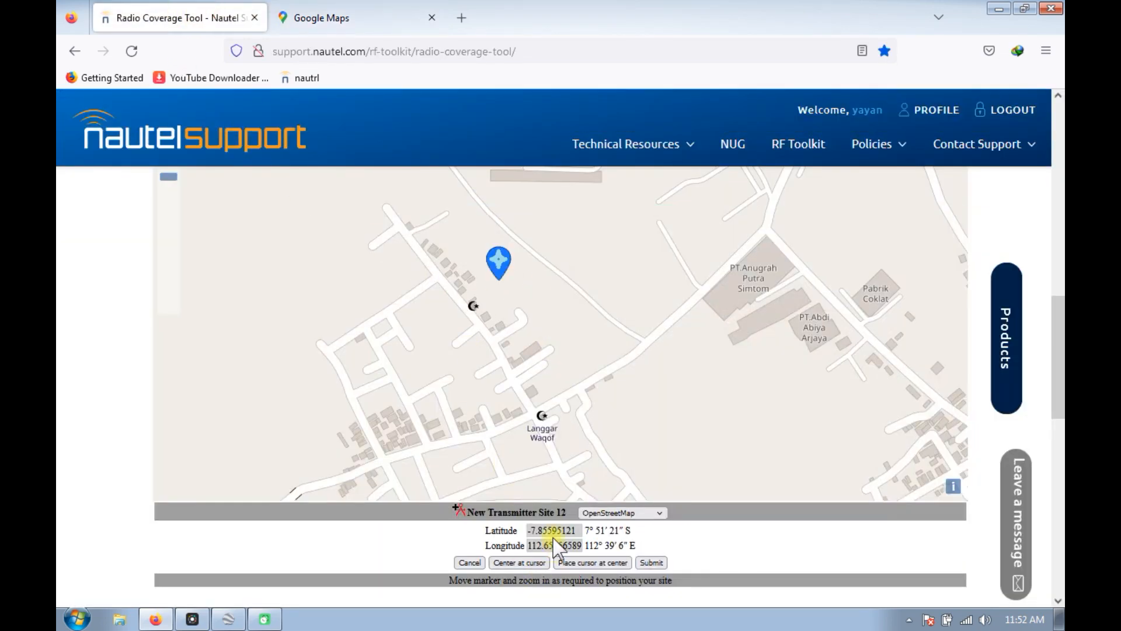
mouse_move(499, 273)
left_mouse_down()
mouse_move(495, 228)
mouse_move(493, 238)
left_mouse_up()
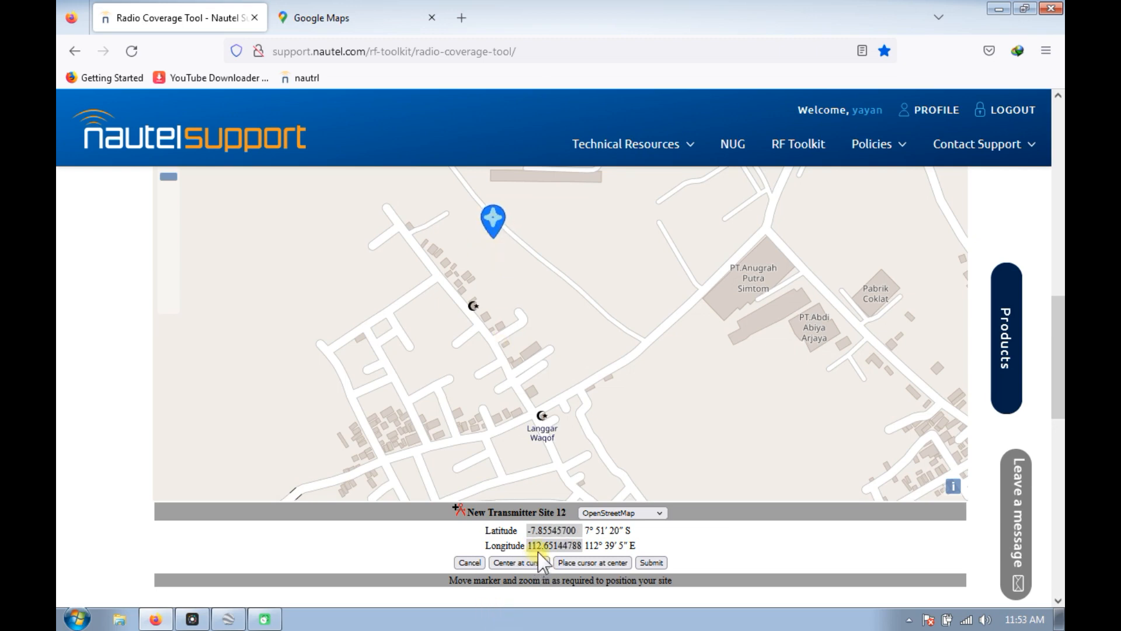
Compare the marker with the tower's Google Maps coordinates again and shift it west to about -7.8554, 112.6513.
left_click(345, 18)
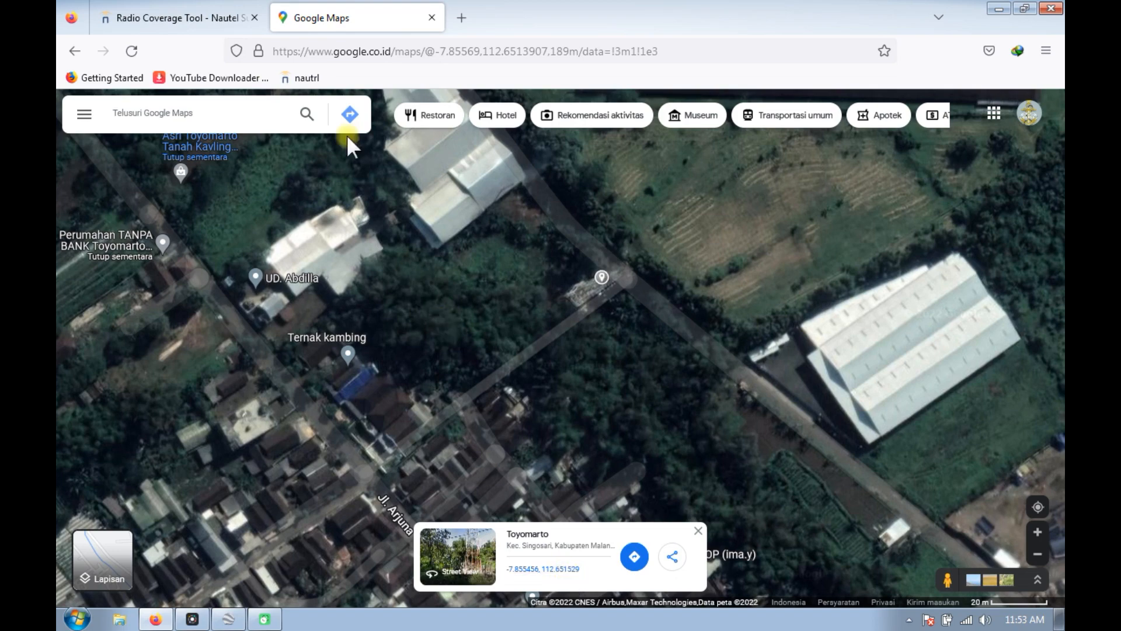
left_click(195, 10)
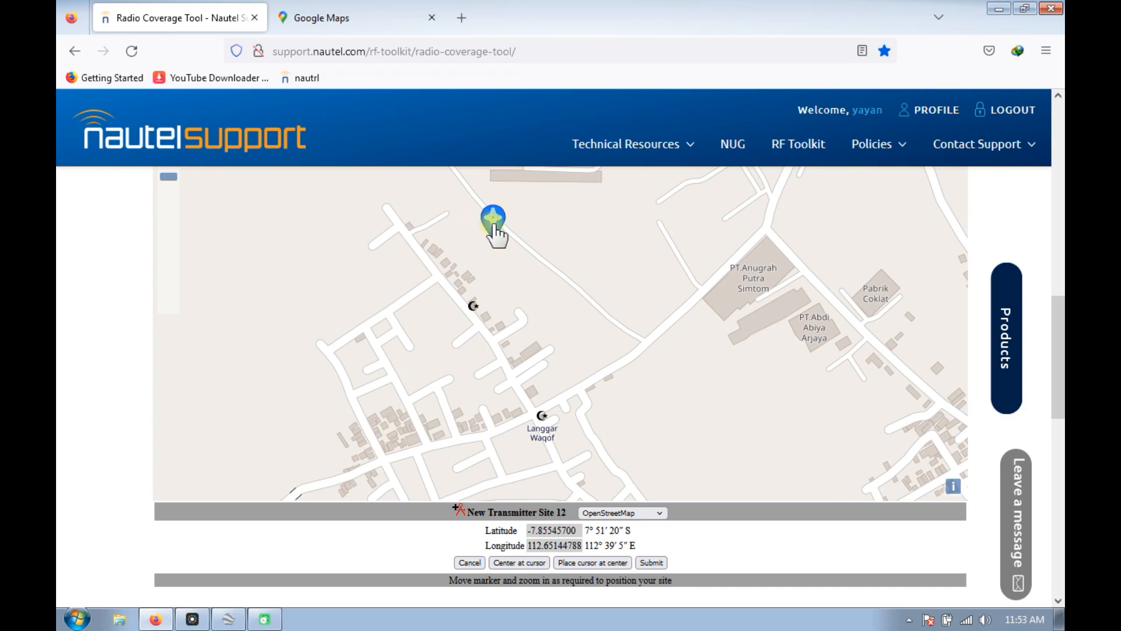
left_click(291, 19)
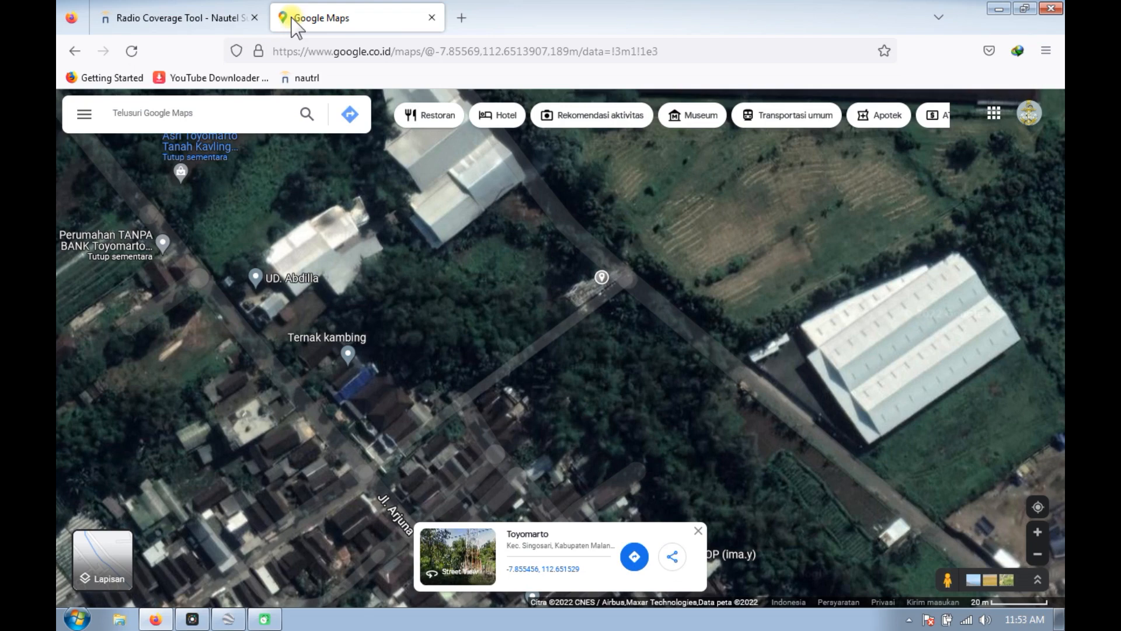
left_click(216, 21)
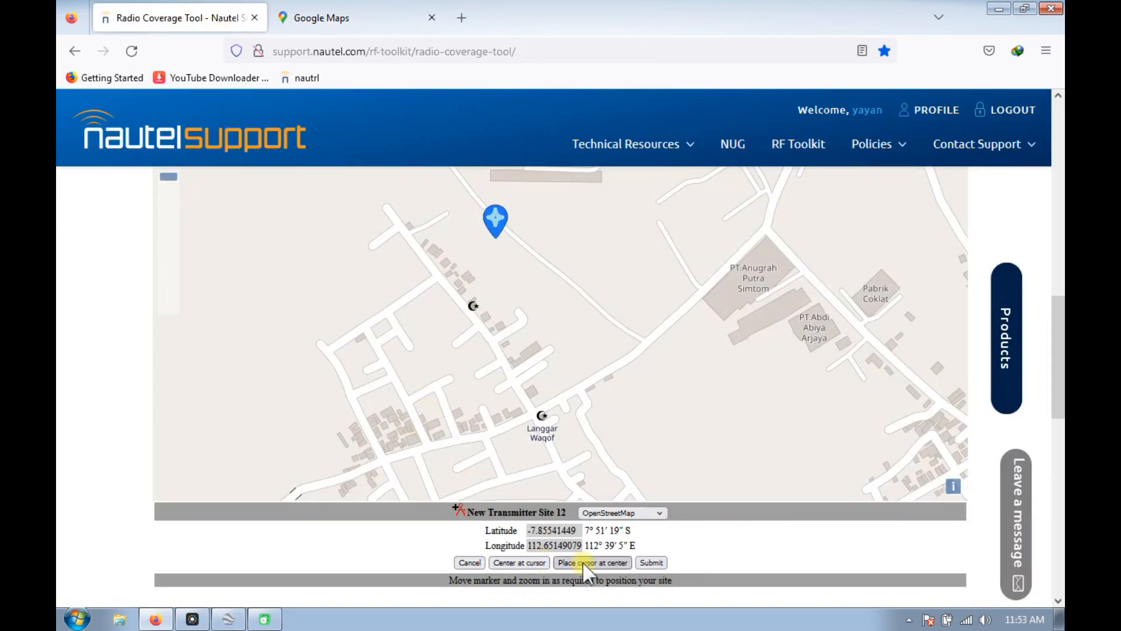
mouse_move(497, 223)
left_mouse_down()
mouse_move(474, 225)
mouse_move(479, 235)
left_mouse_up()
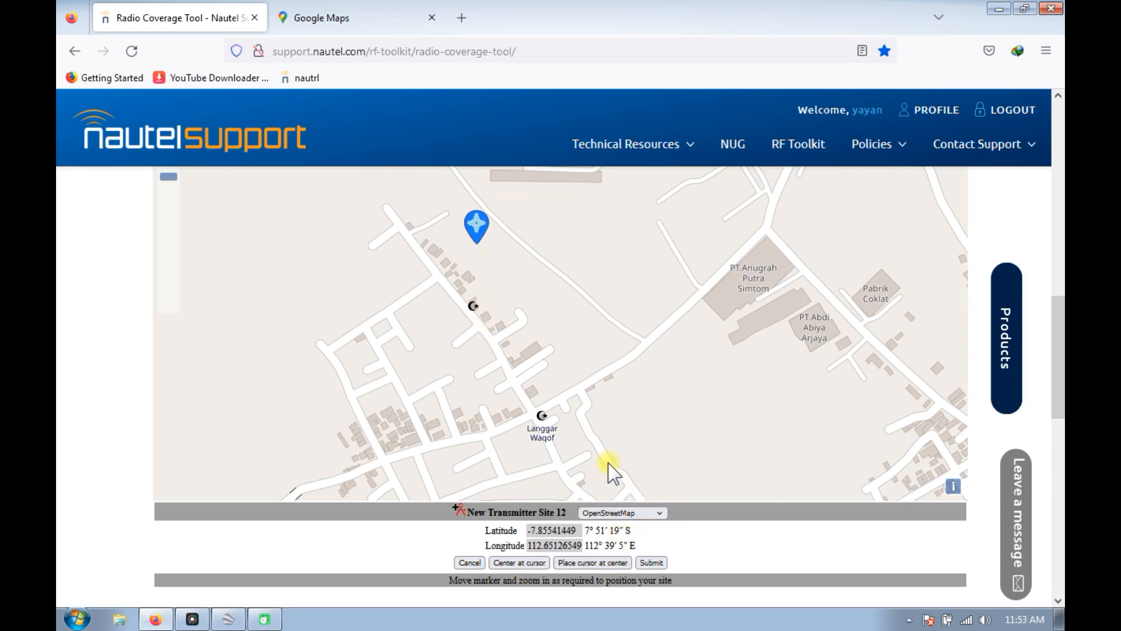
Switch the site map to Bing - Sat and place the marker on the tower, at about -7.8555, 112.6515.
left_click(623, 442)
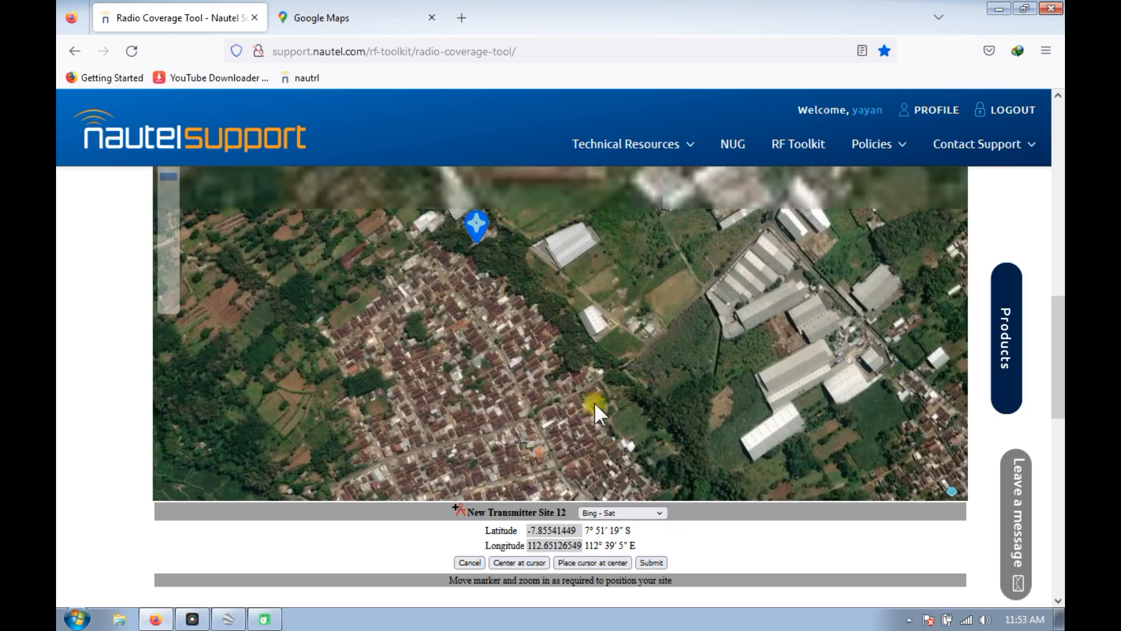
scroll(493, 224, "up", 2)
left_click(438, 293)
left_click_drag(480, 271, 493, 245)
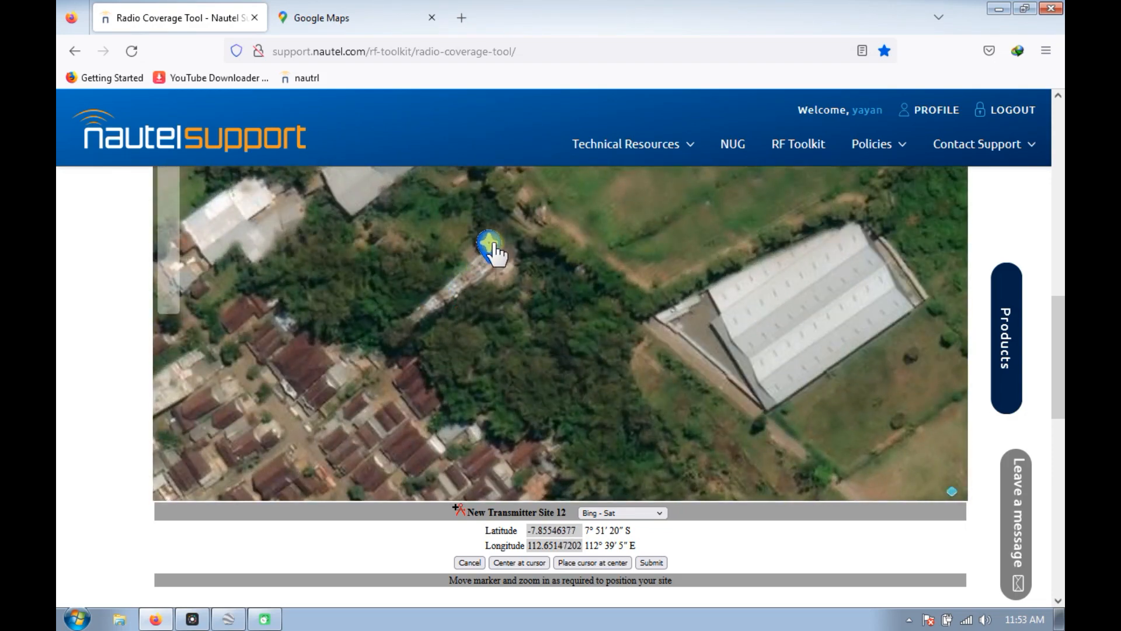
left_click_drag(1053, 321, 1055, 294)
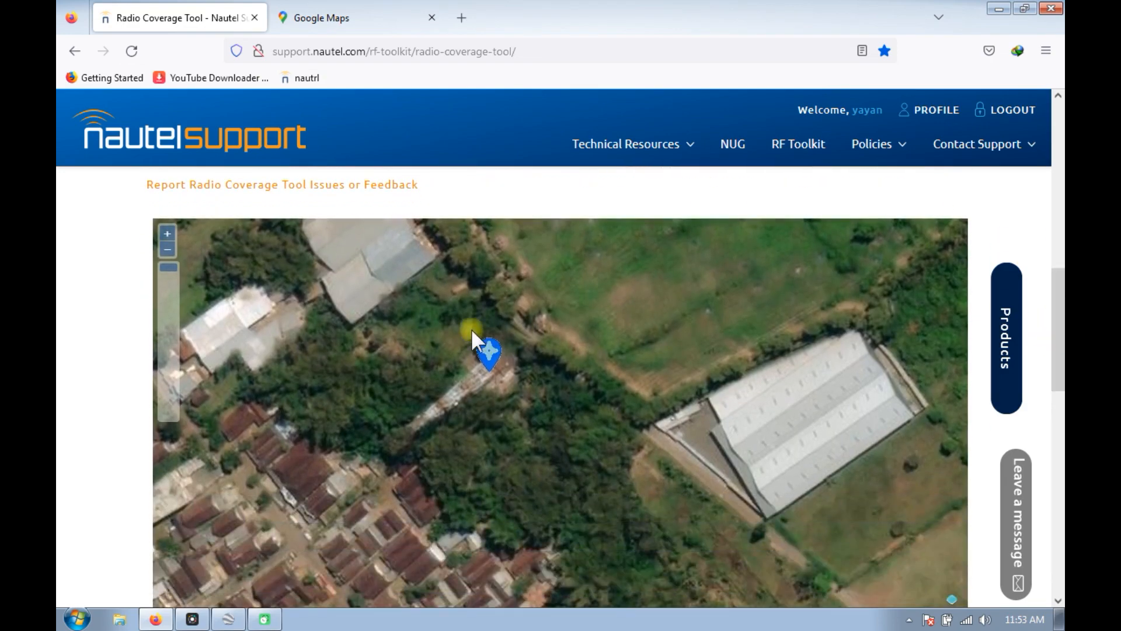
Examine the tower structure up close in the Google Maps satellite imagery to check the marker's placement.
left_click(312, 29)
scroll(610, 272, "up", 4)
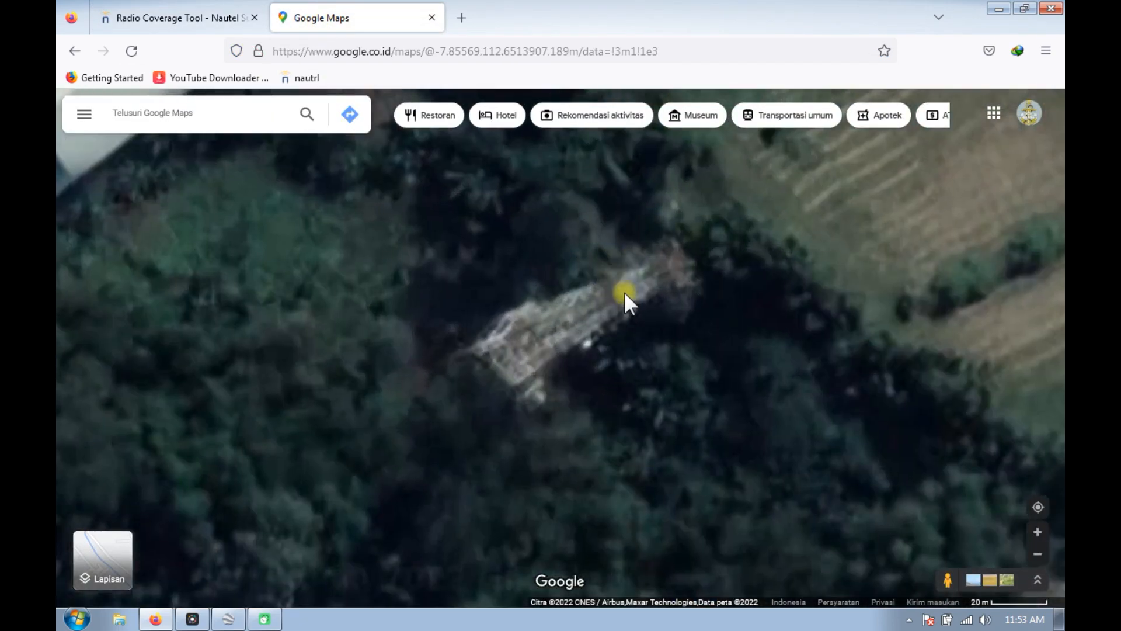
scroll(626, 293, "up", 1)
scroll(654, 272, "down", 1)
left_click(650, 274)
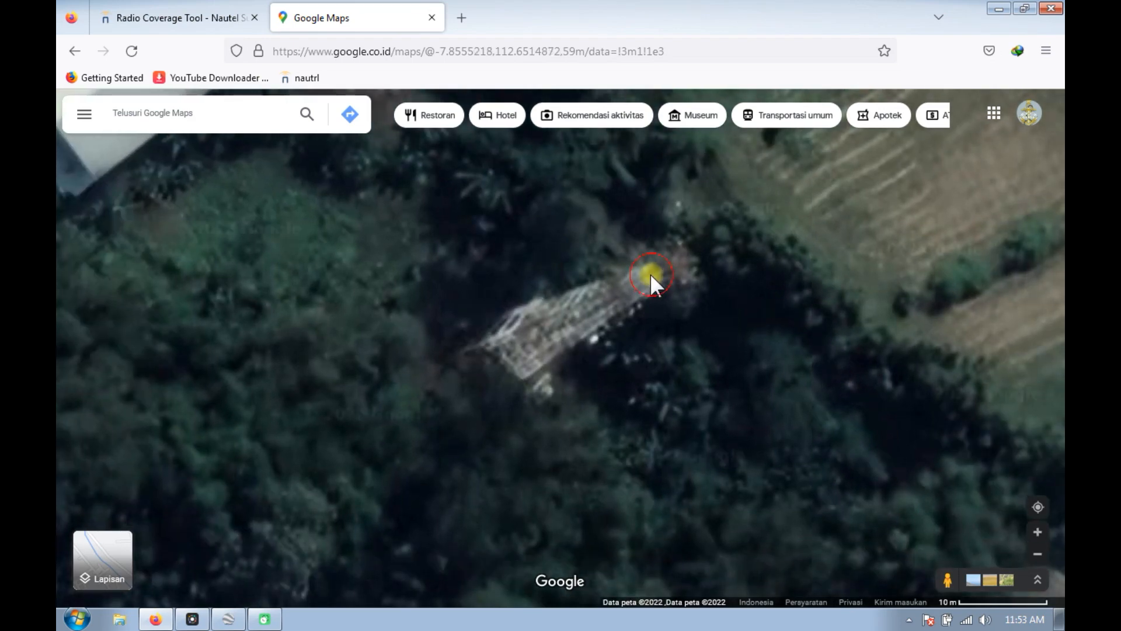
Return to the Radio Coverage Tool and submit the marker's position for the new transmitter site.
left_click(220, 14)
left_click_drag(1056, 309, 1058, 350)
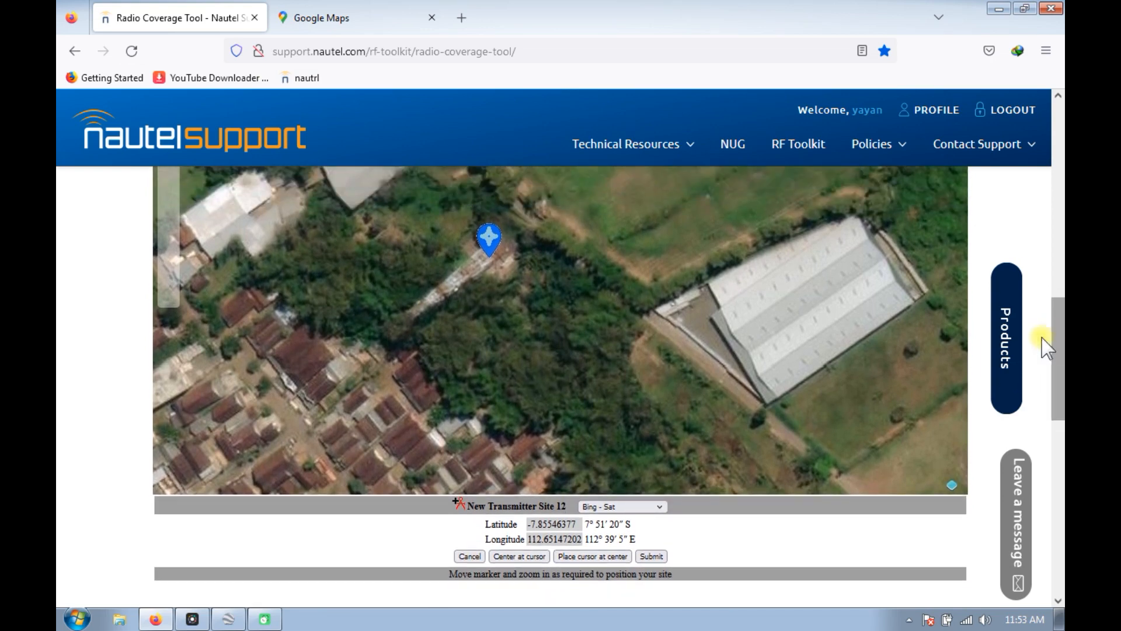
left_click(651, 555)
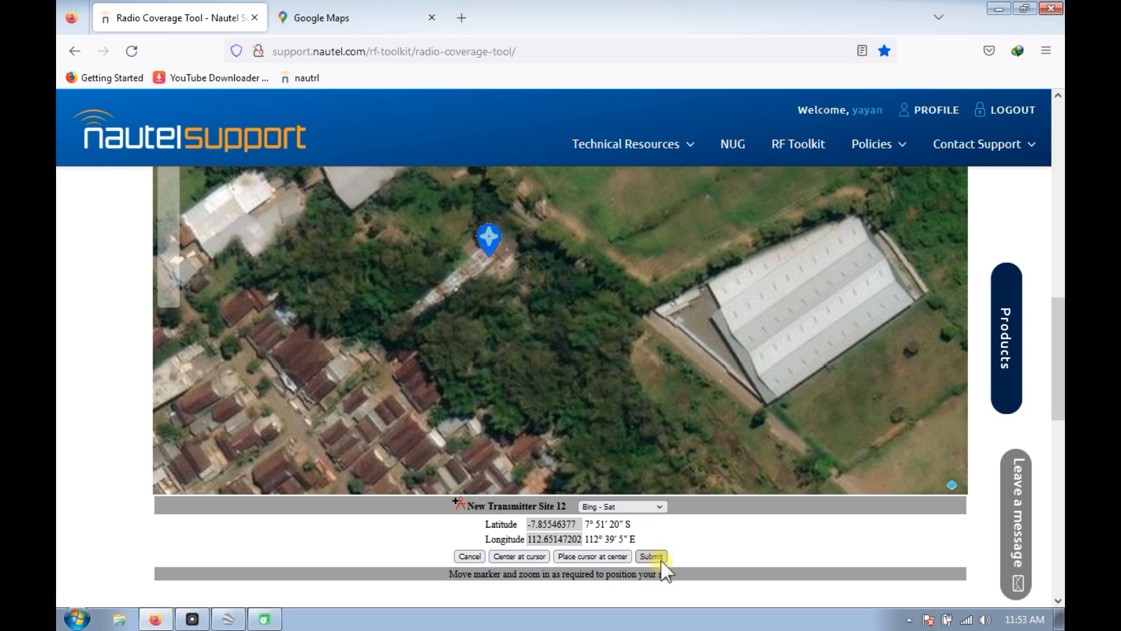
left_click(648, 554)
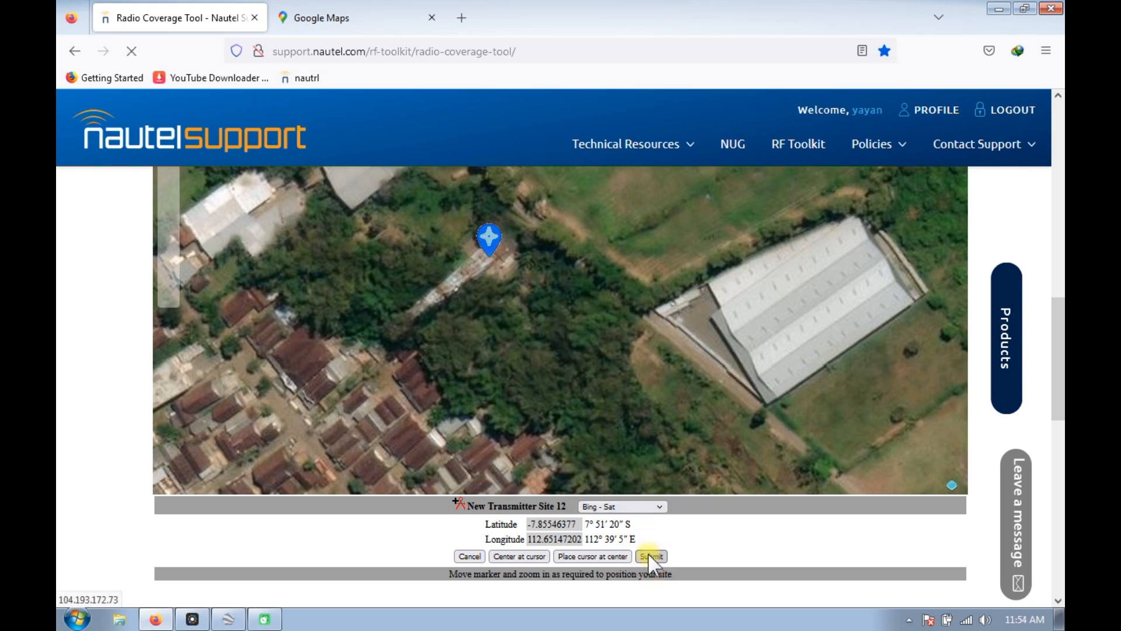
Name the new transmitter site "tower toyomarto" and add it to the saved transmitter sites.
scroll(320, 483, "up", 3)
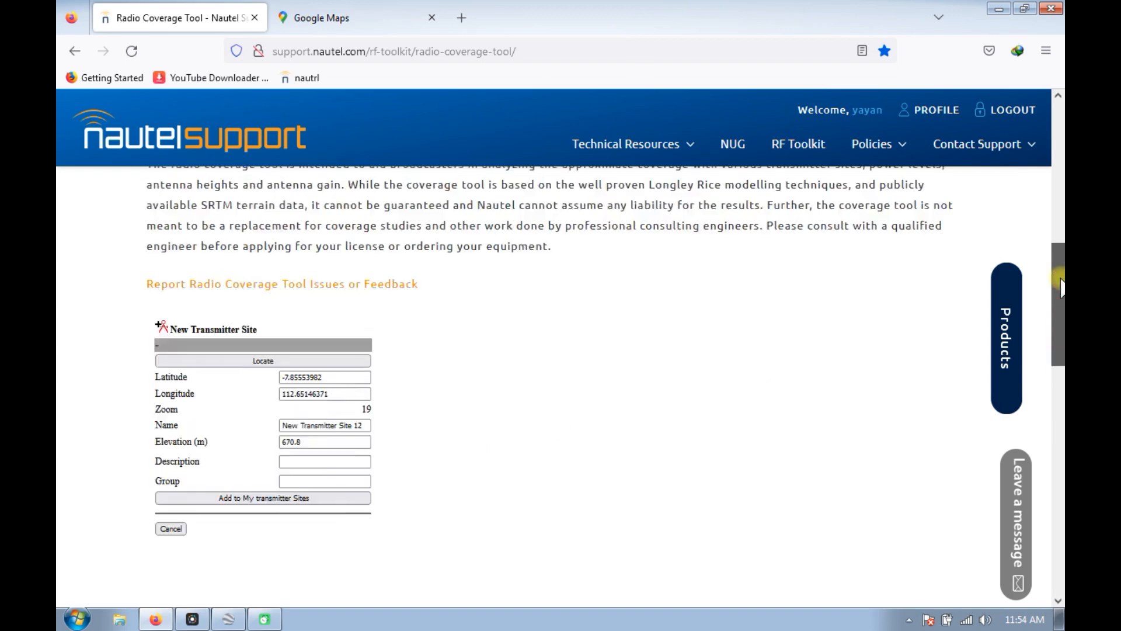
left_click_drag(365, 398, 272, 409)
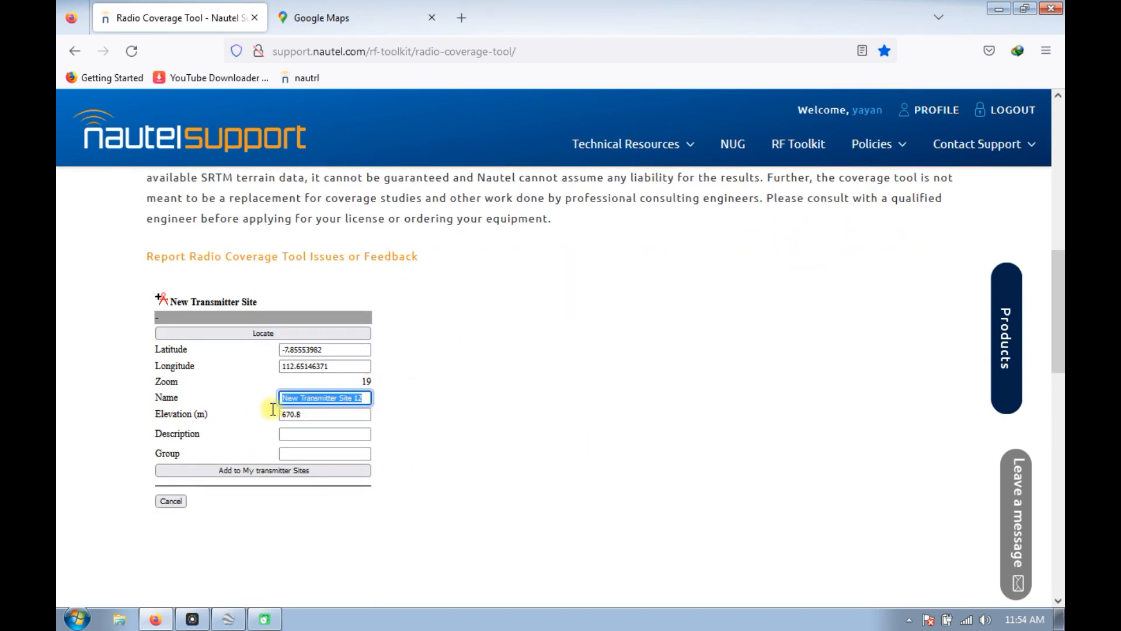
type("tower")
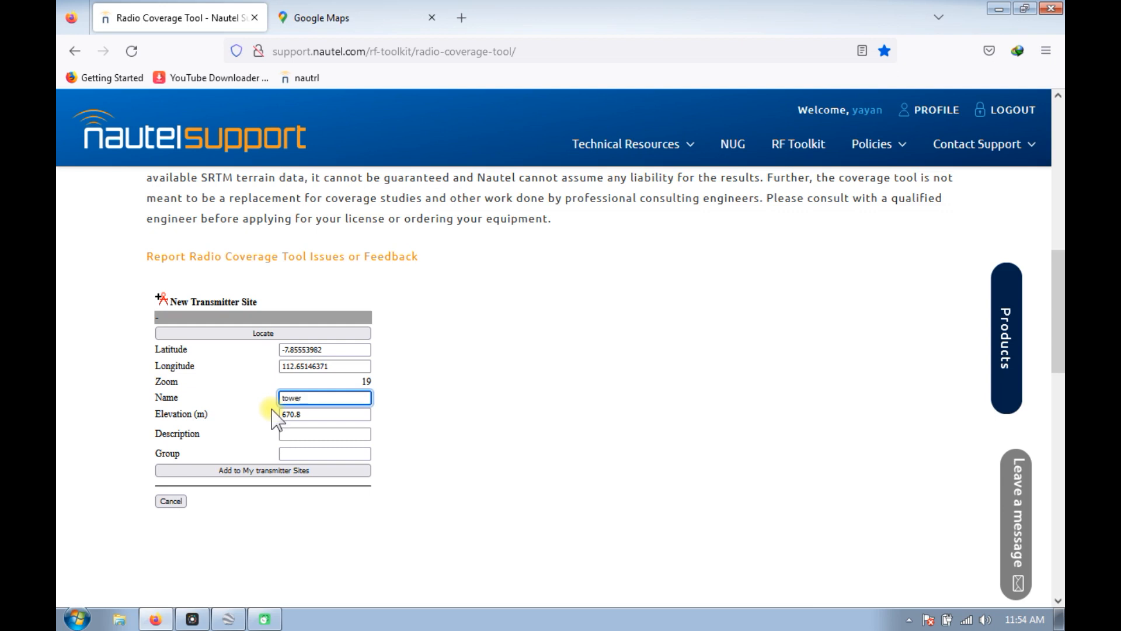
type(" toyomarto")
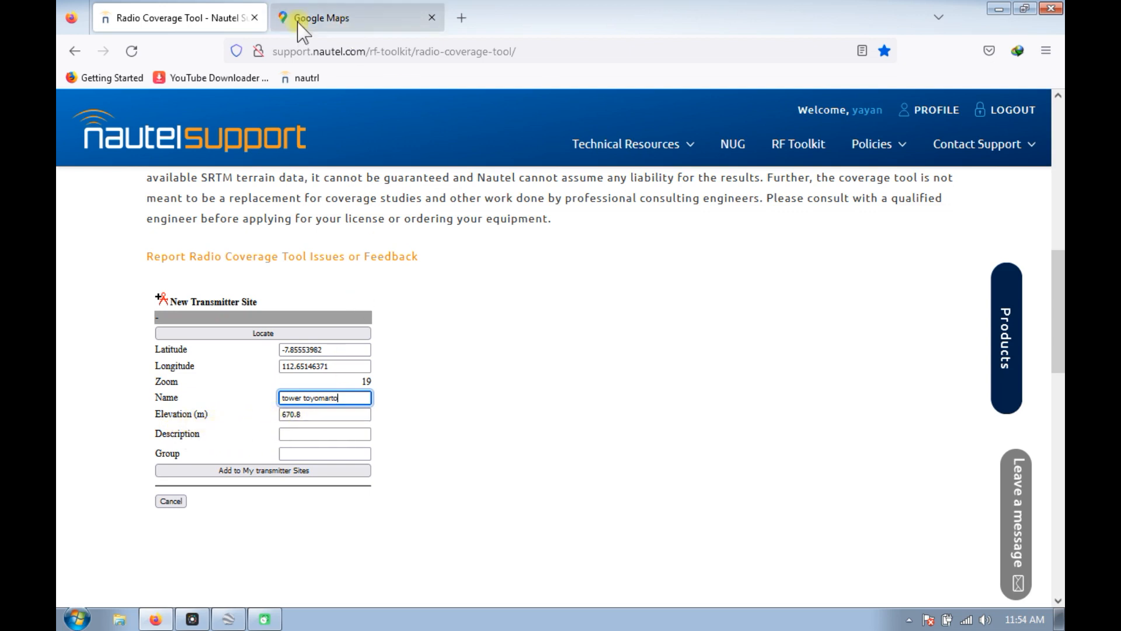
left_click(275, 472)
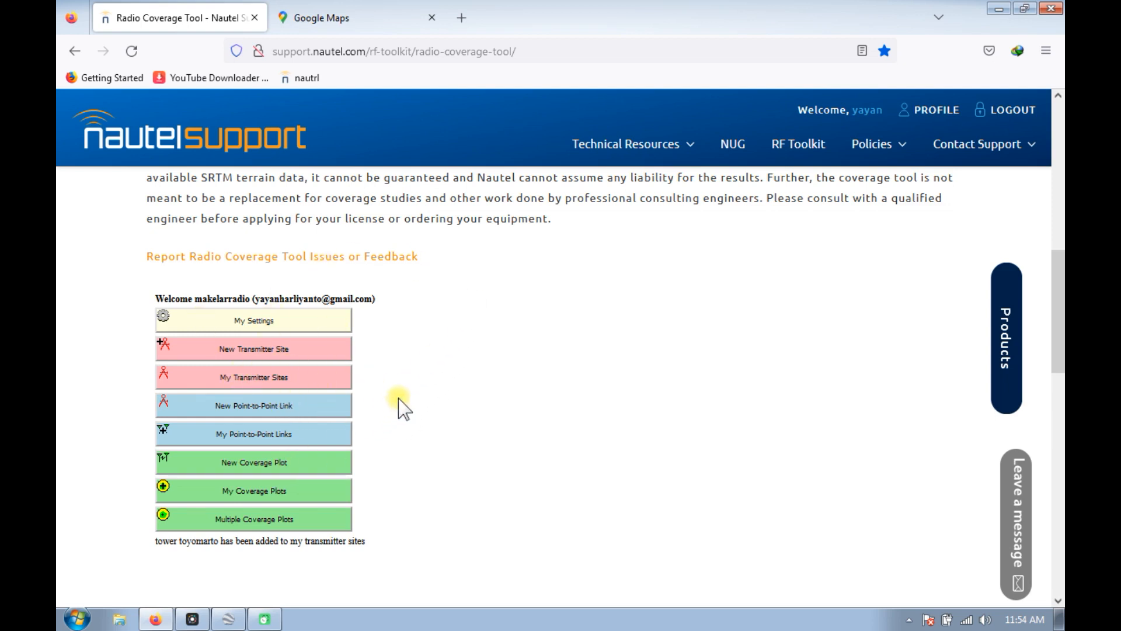
Check the list of saved transmitter sites and go back to the main menu.
left_click(255, 379)
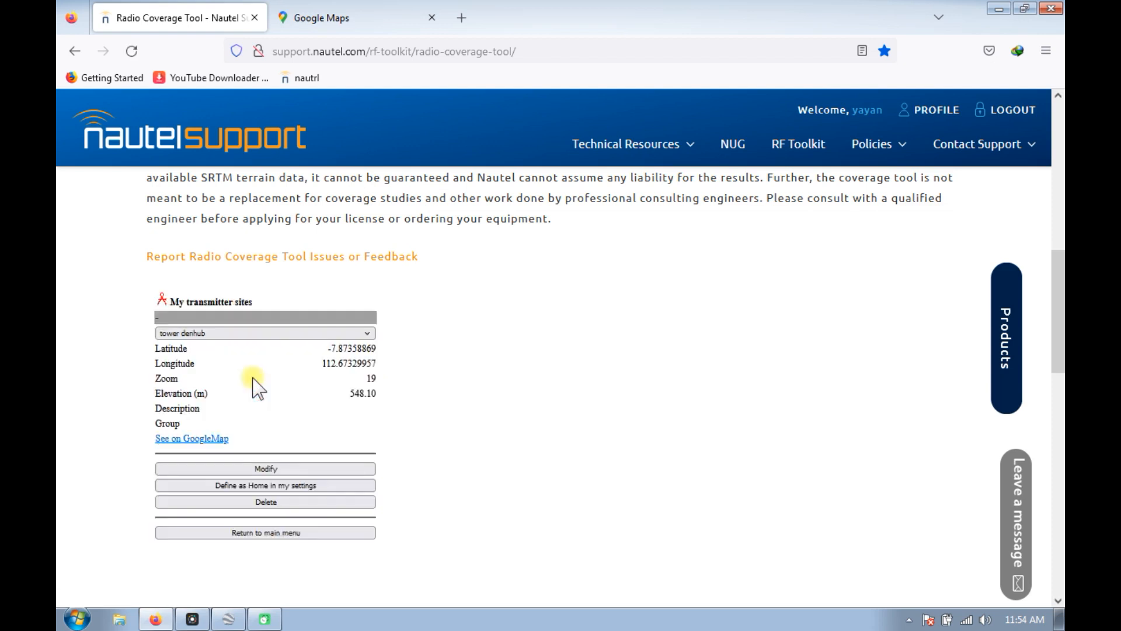
left_click(366, 332)
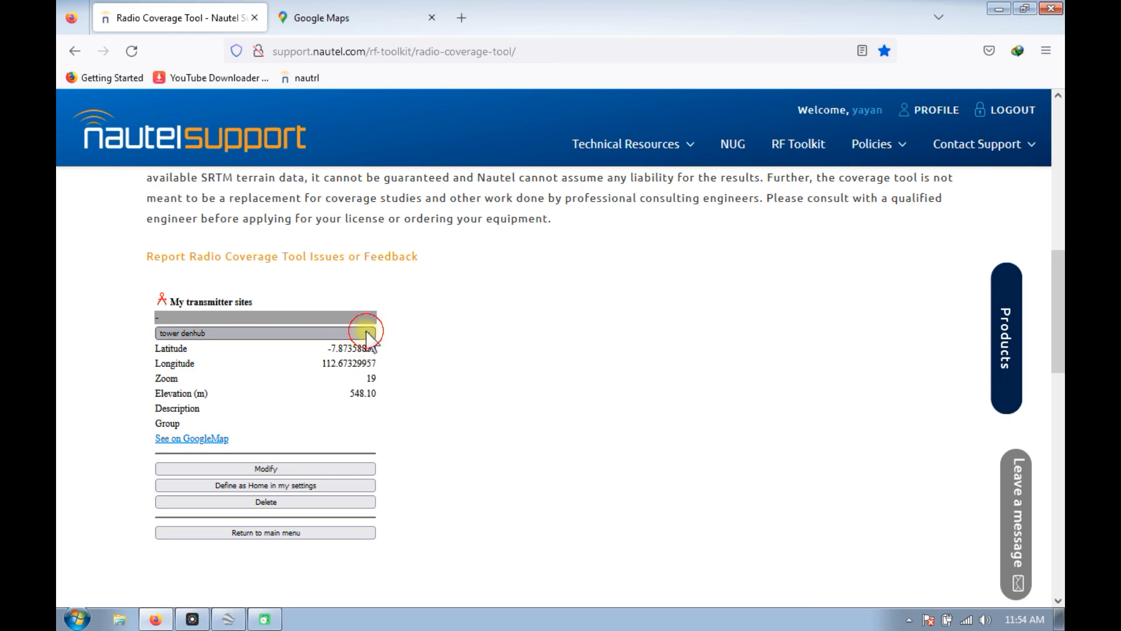
left_click(508, 419)
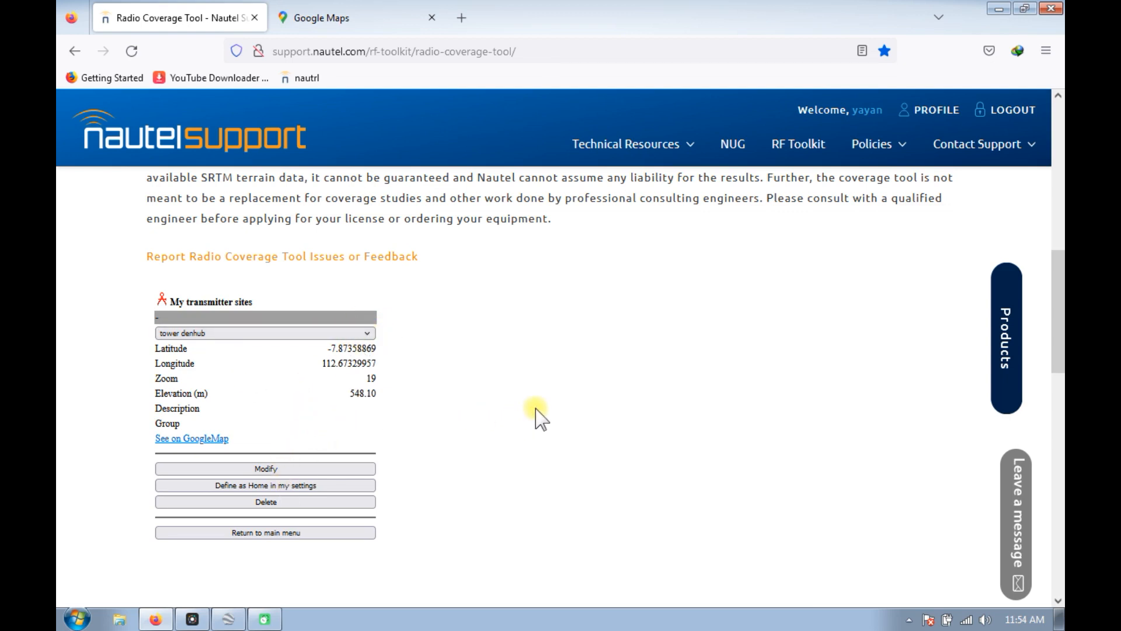
left_click(76, 54)
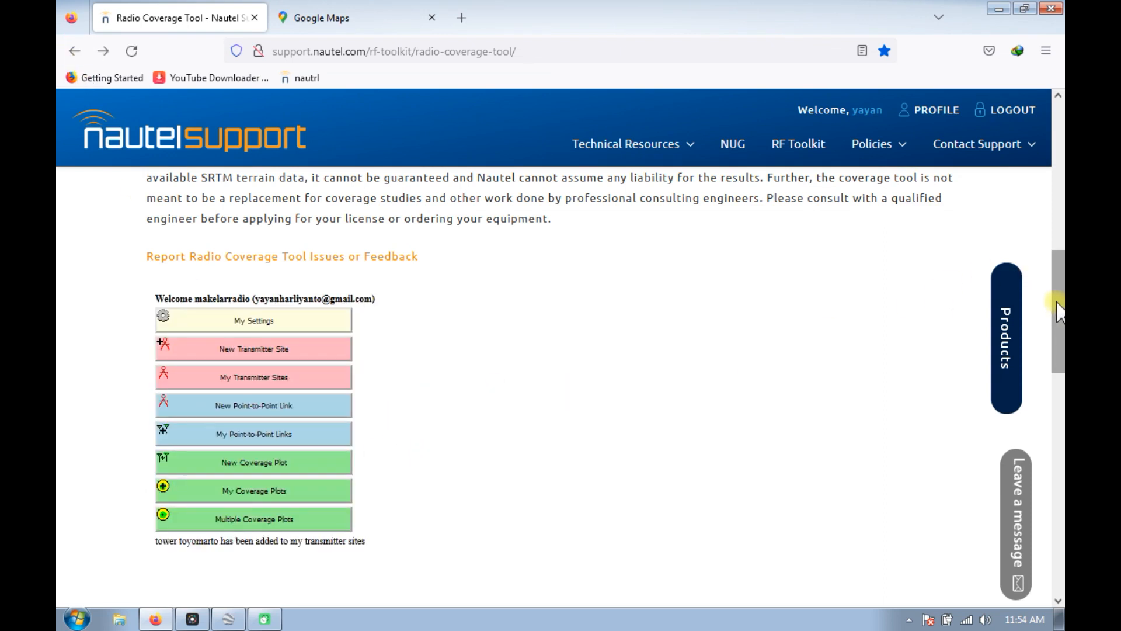
Start a new coverage plot for the tower toyomarto site with the description "coverrage rpu vhf".
scroll(1057, 310, "down", 3)
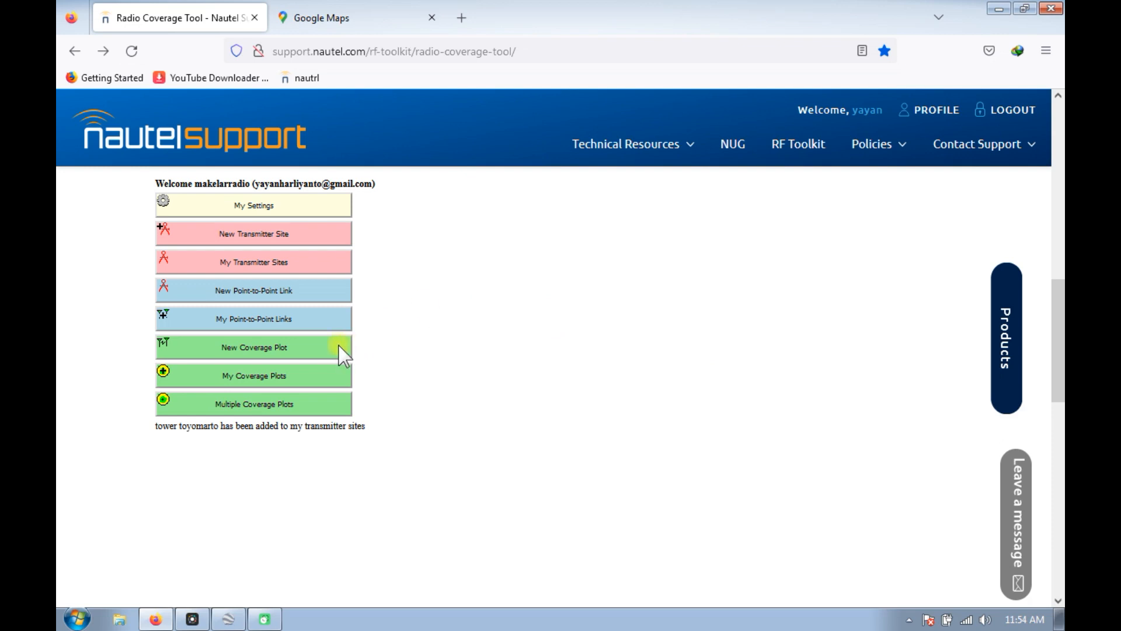
left_click(251, 349)
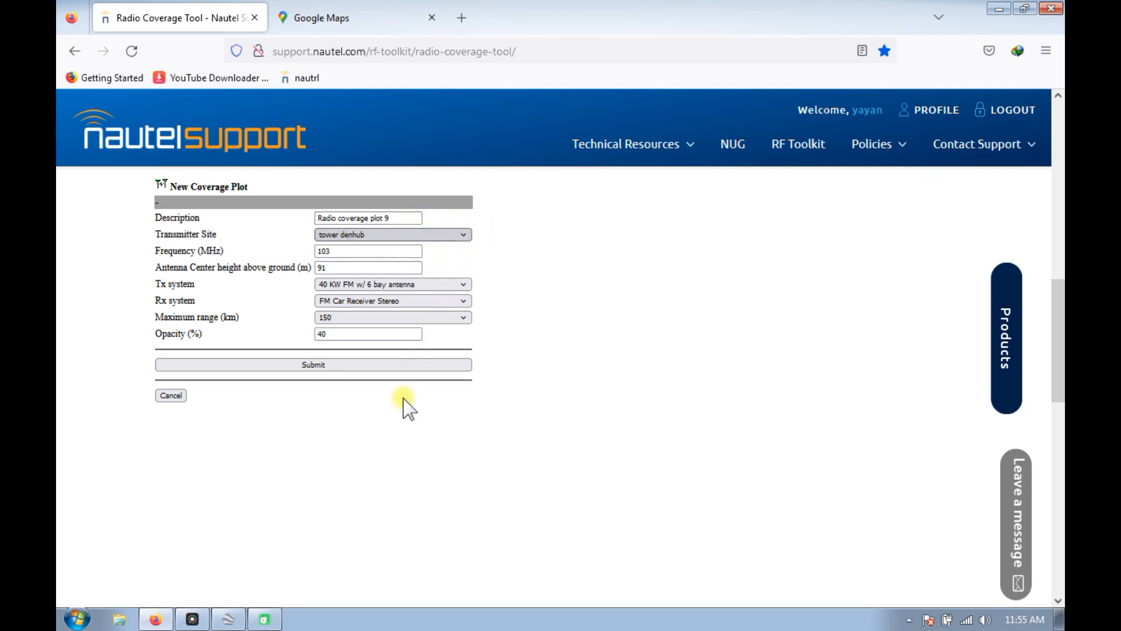
left_click(381, 399)
left_click_drag(395, 218, 310, 221)
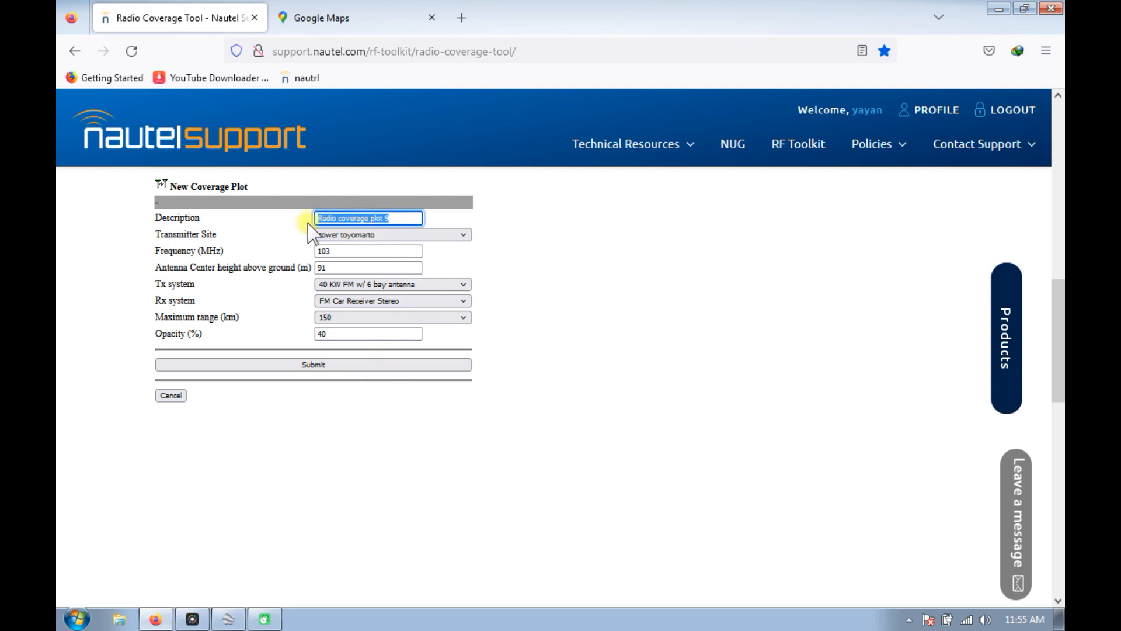
type("c")
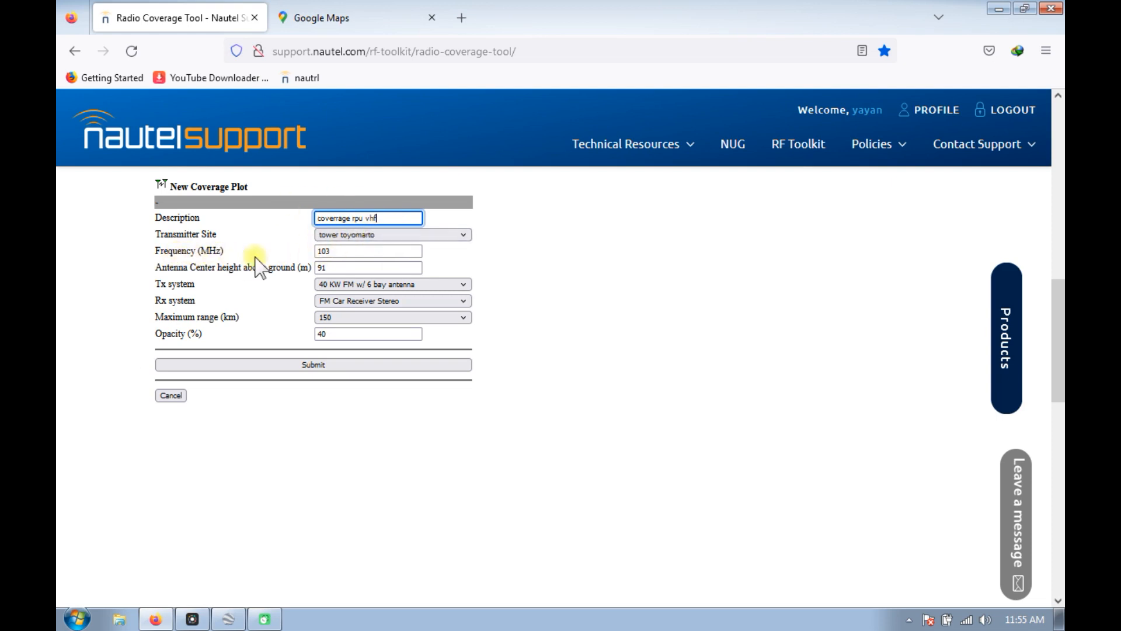
Set the coverage plot's frequency to 165 MHz and the antenna center height above ground to 40 m.
double_click(335, 251)
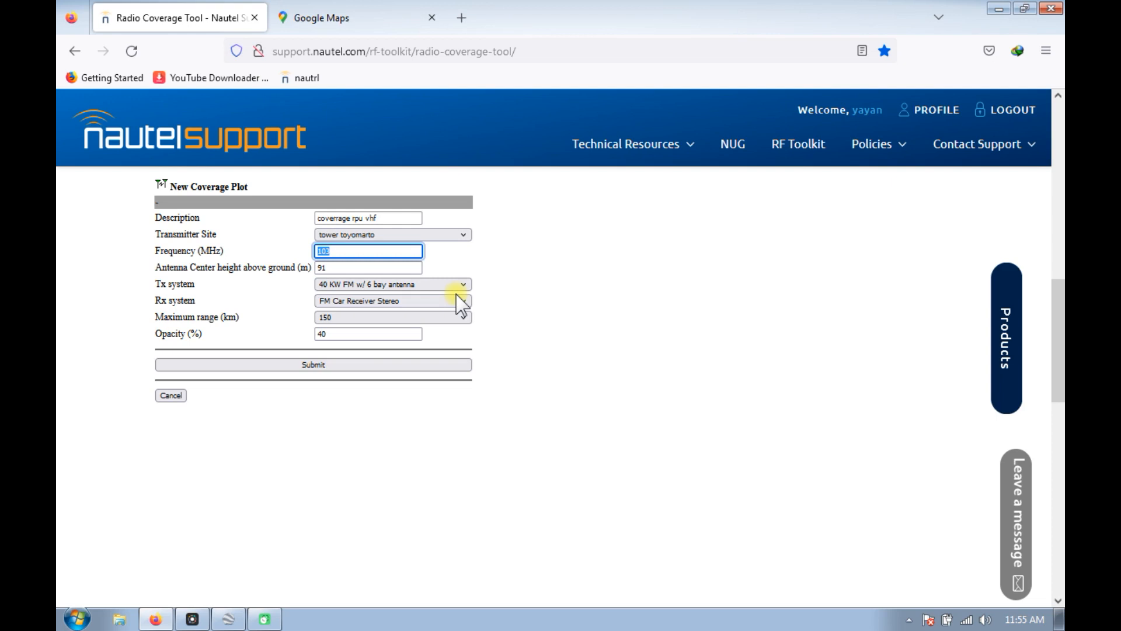
type("165")
left_click(343, 267)
left_click_drag(327, 267, 237, 281)
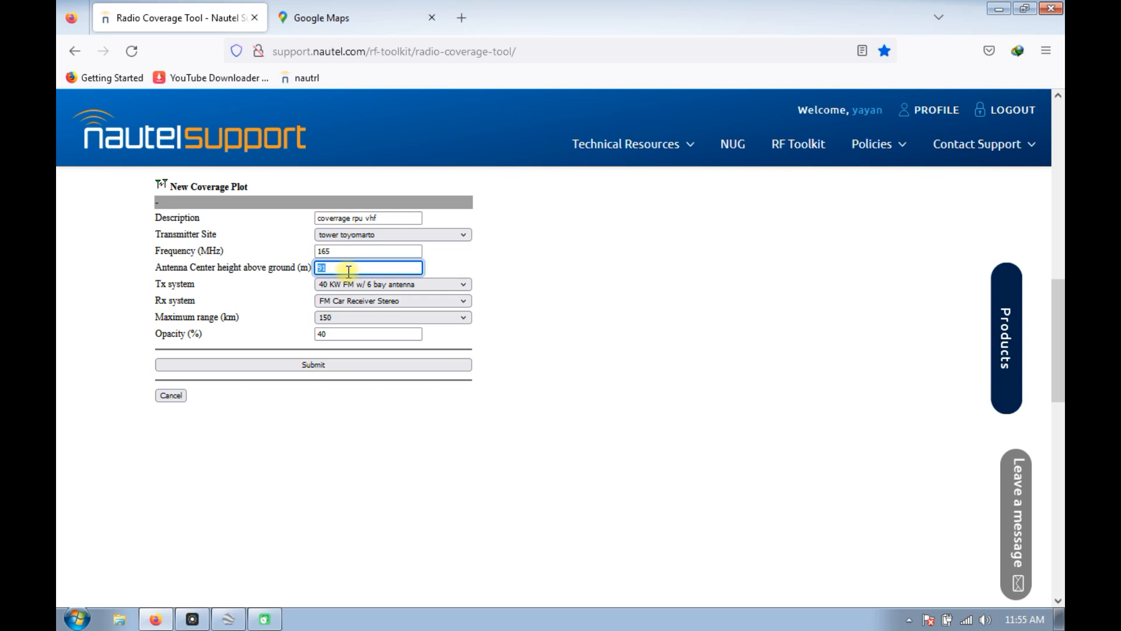
type("40")
left_click(737, 295)
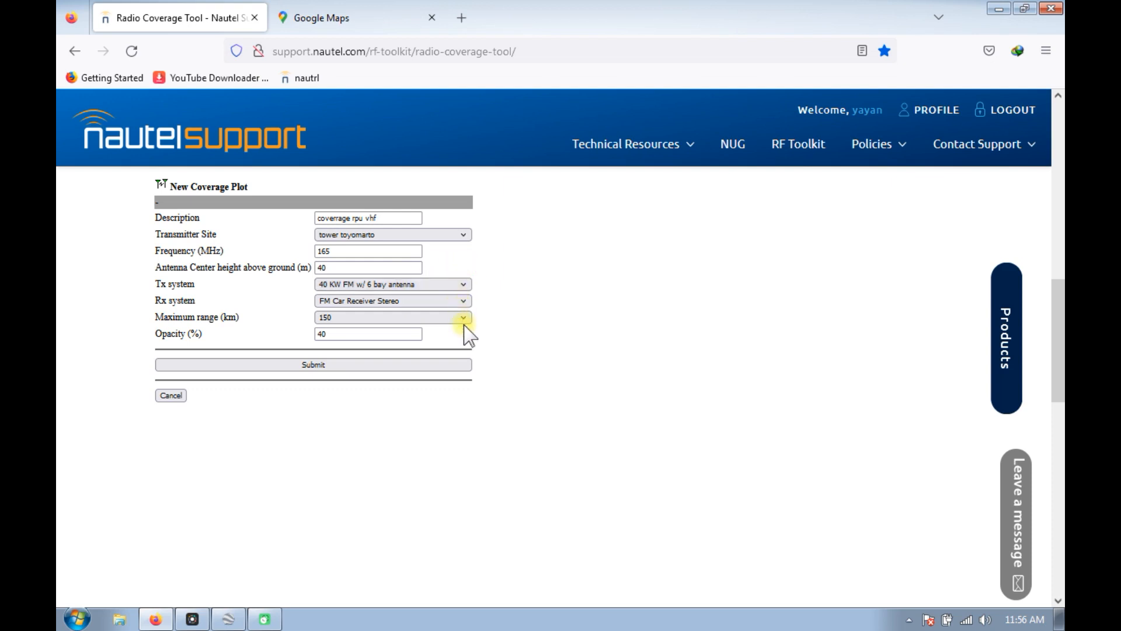
Use a custom Tx system with 30 W transmit power and set the coverage plot's maximum range to 50 km.
left_click(341, 554)
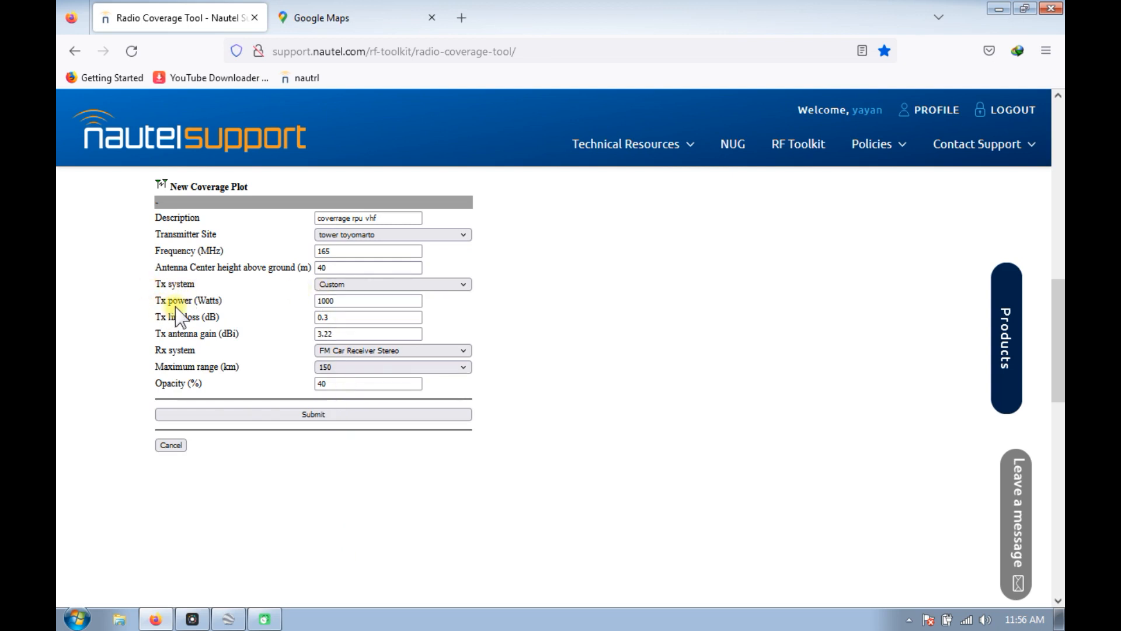
left_click_drag(344, 302, 315, 305)
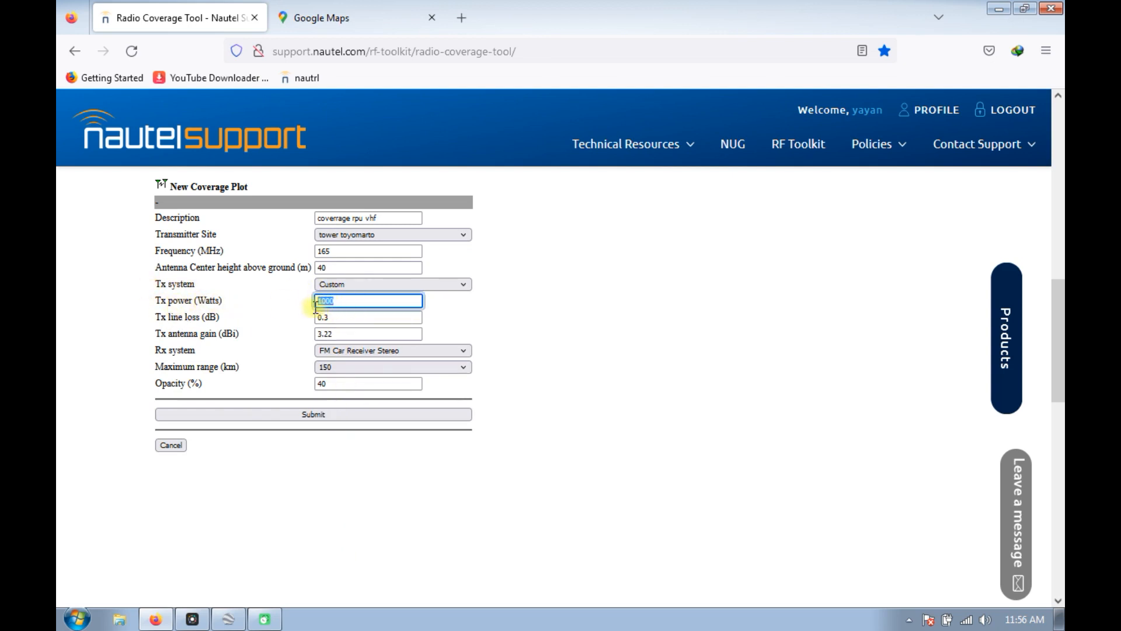
type("30")
left_click(562, 321)
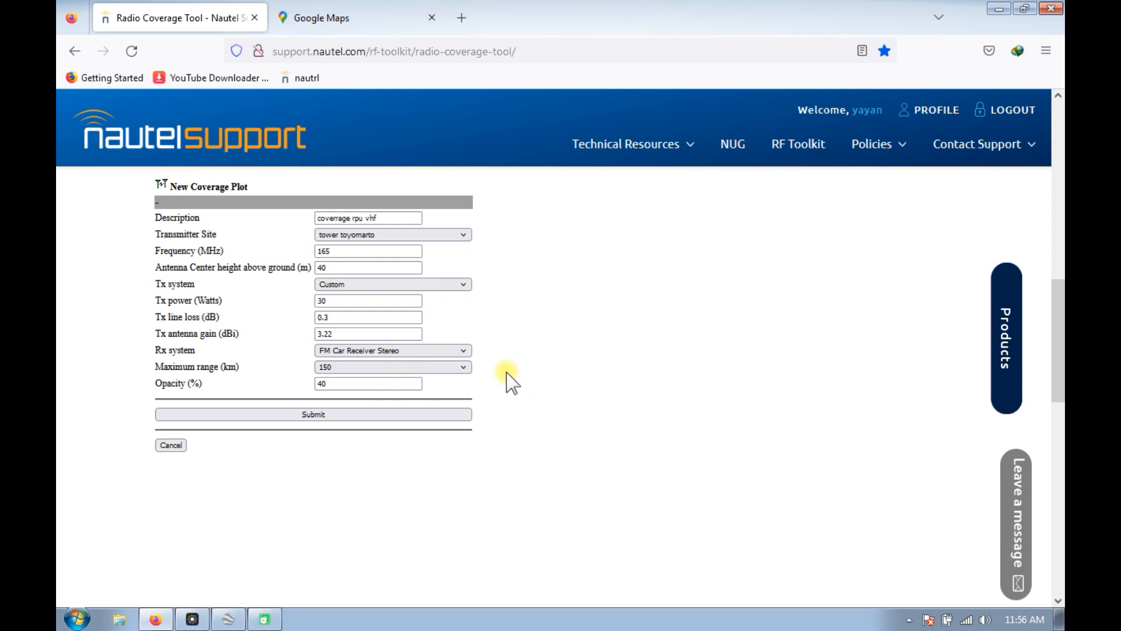
left_click(465, 367)
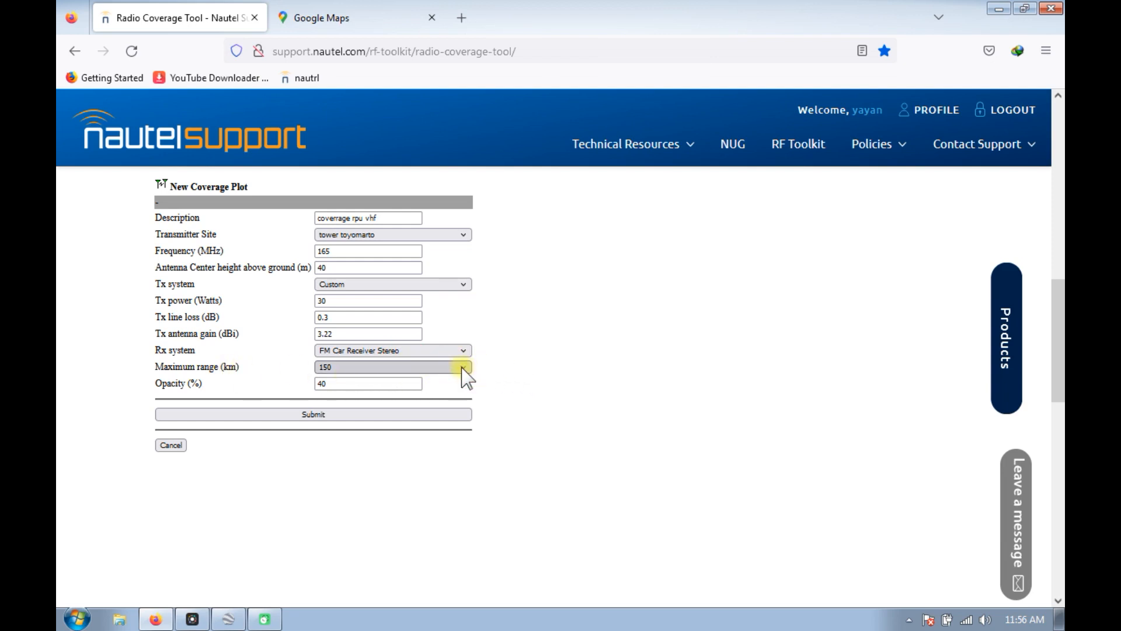
left_click(425, 380)
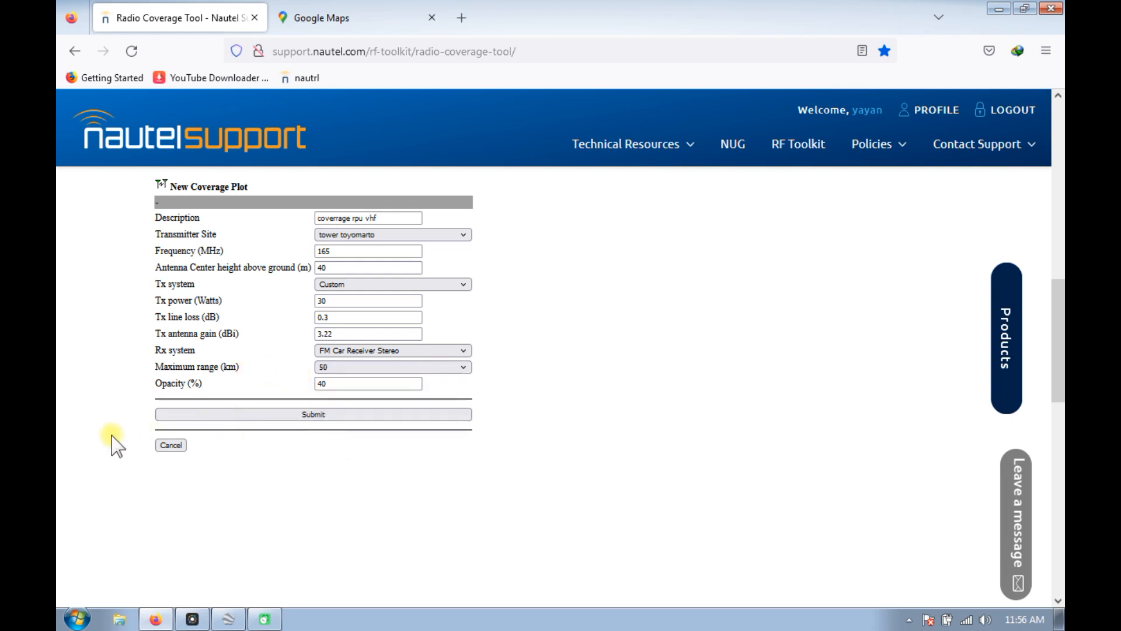
Submit the coverage plot and resubmit it with a different frequency to generate the coverage map.
left_click(321, 413)
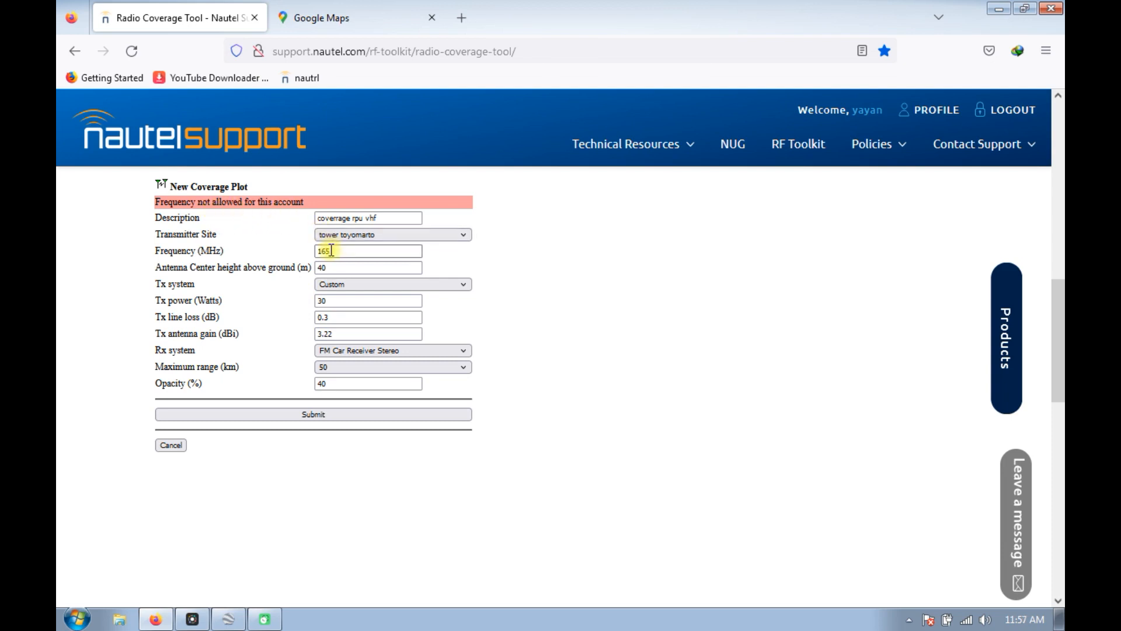
left_click_drag(331, 250, 319, 251)
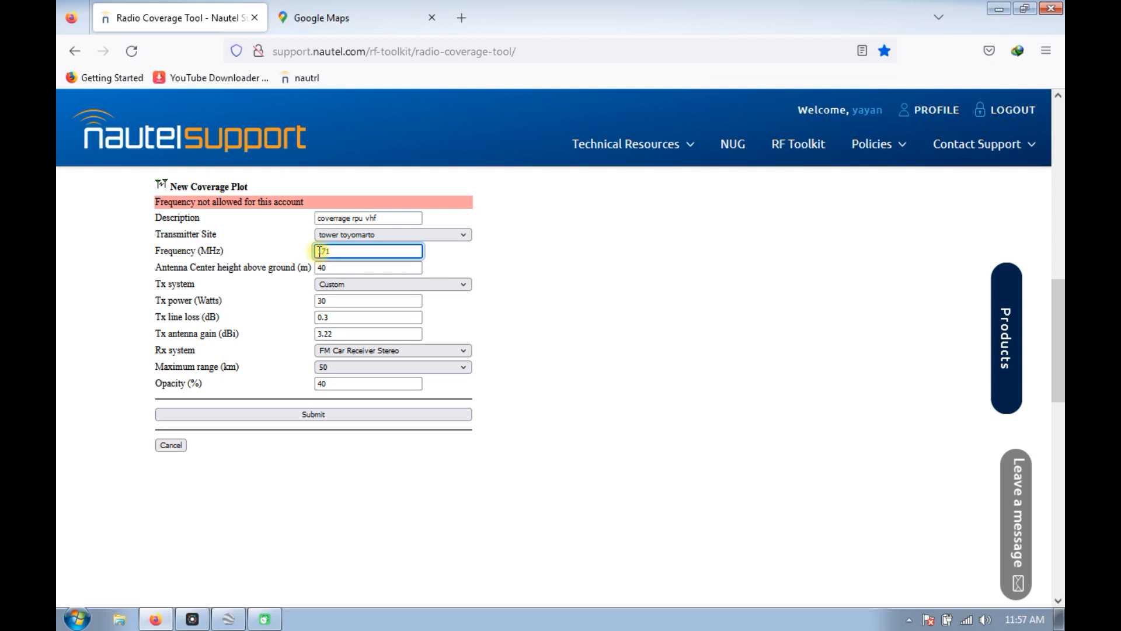
left_click(389, 421)
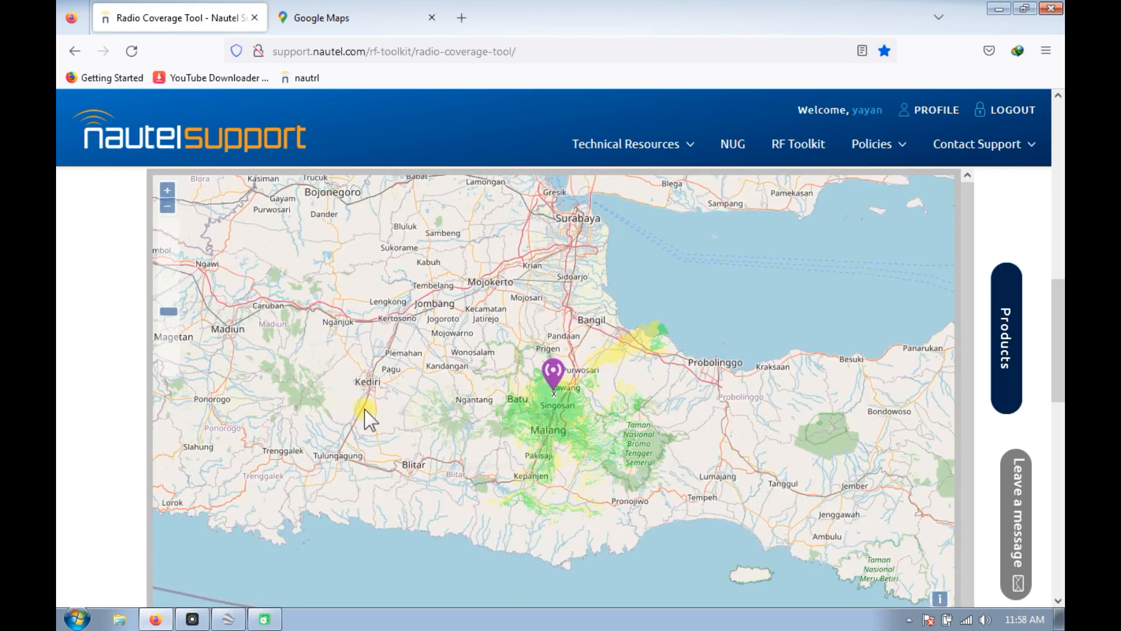
Examine the generated coverage around the tower toyomarto site, both close up and across the wider Malang region.
scroll(570, 394, "up", 1)
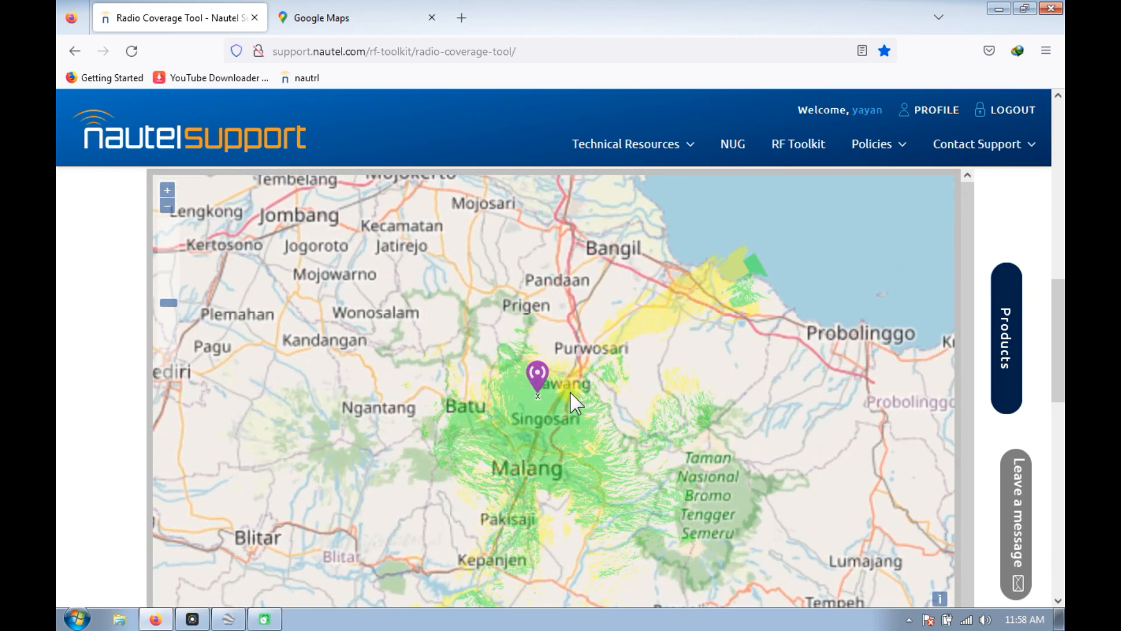
scroll(530, 403, "up", 3)
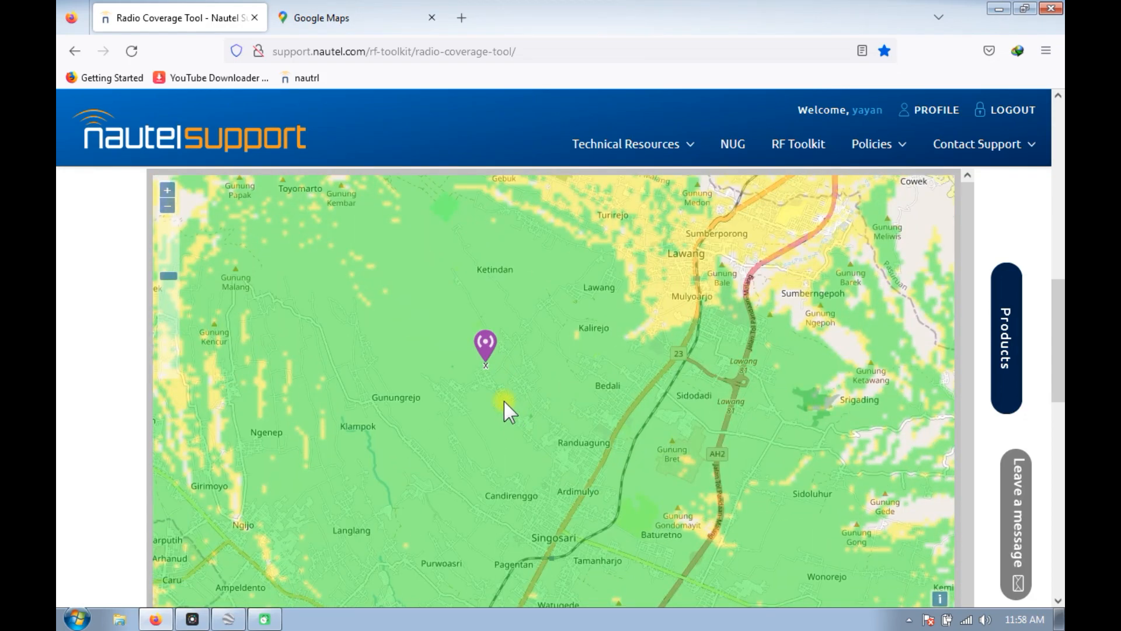
scroll(484, 361, "down", 1)
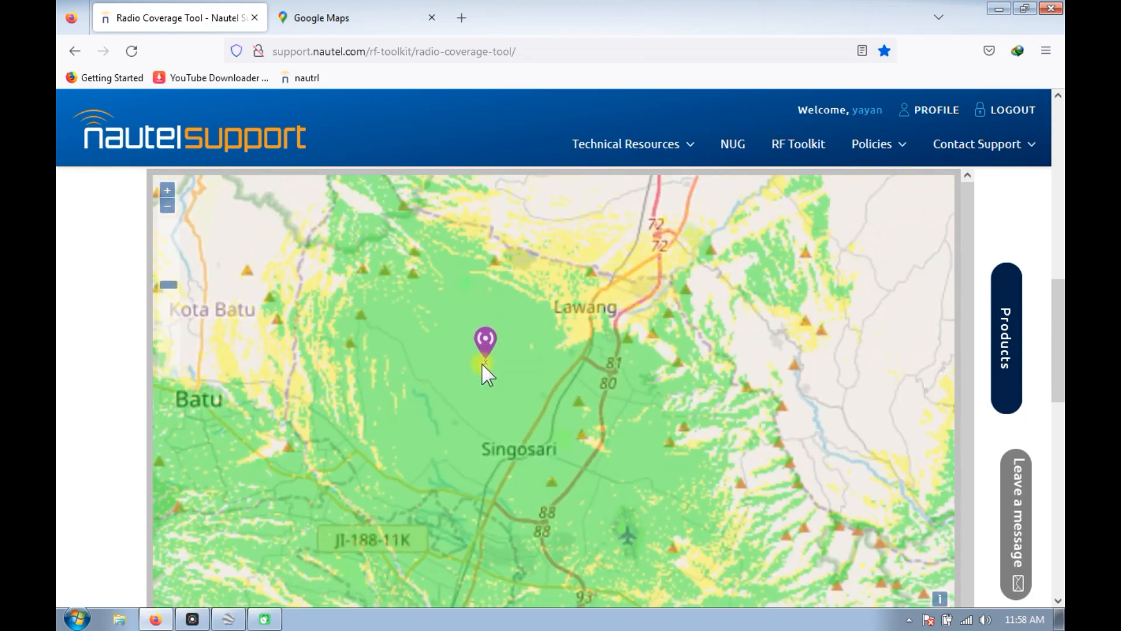
scroll(485, 374, "down", 3)
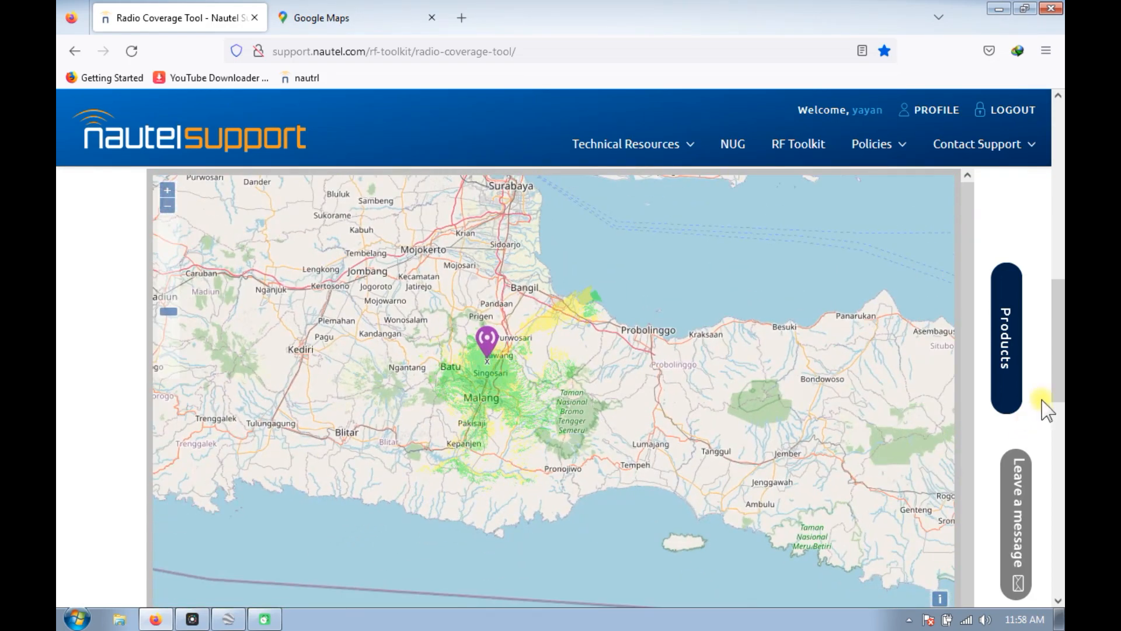
left_click_drag(1057, 341, 1060, 366)
scroll(496, 299, "up", 1)
scroll(496, 299, "up", 1)
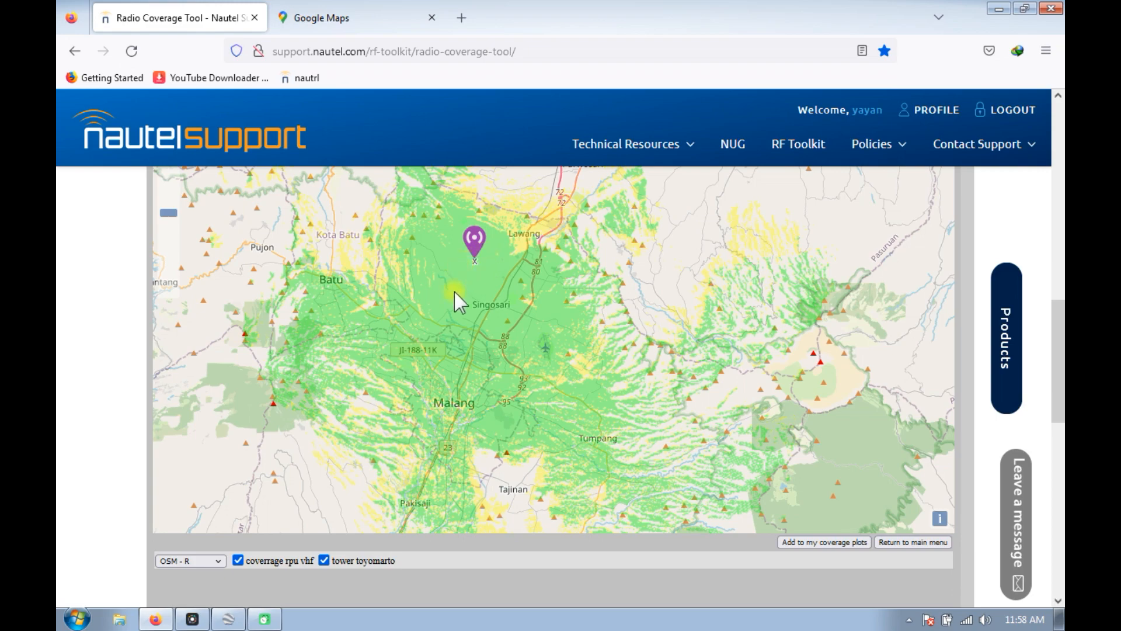
Add the generated "coverrage rpu vhf" plot to the saved coverage plots.
scroll(485, 292, "down", 1)
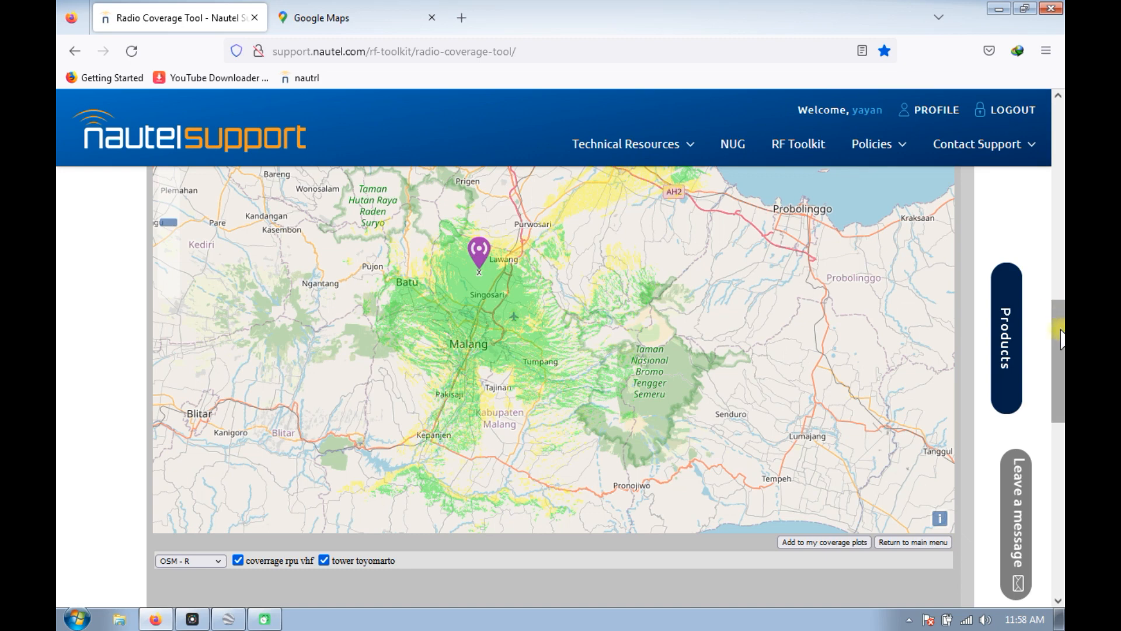
scroll(1059, 339, "down", 2)
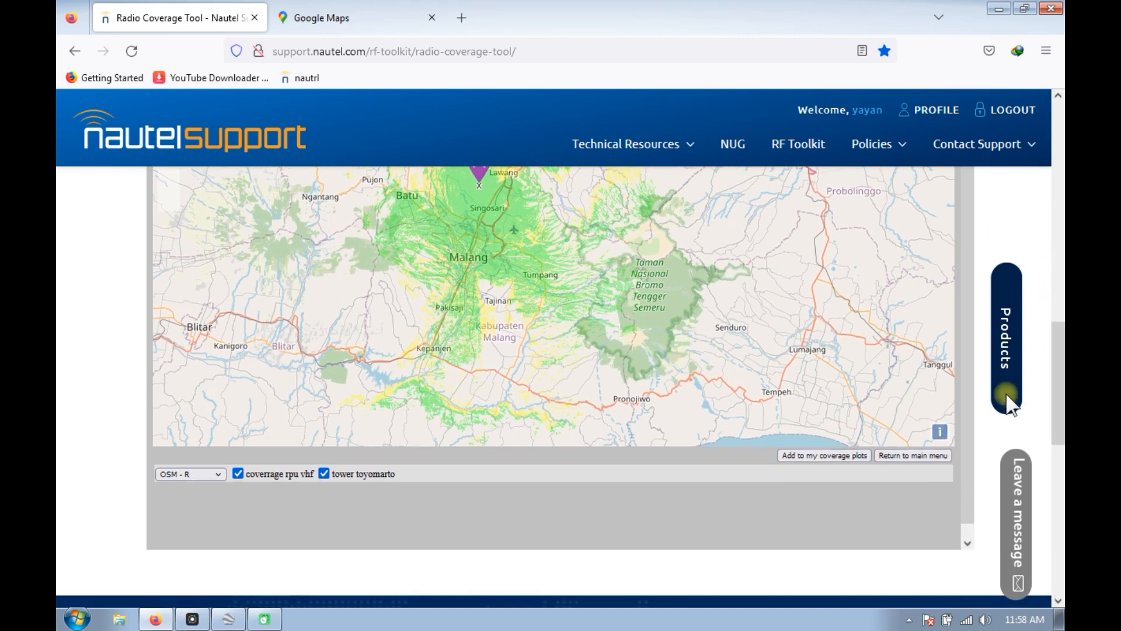
left_click(820, 456)
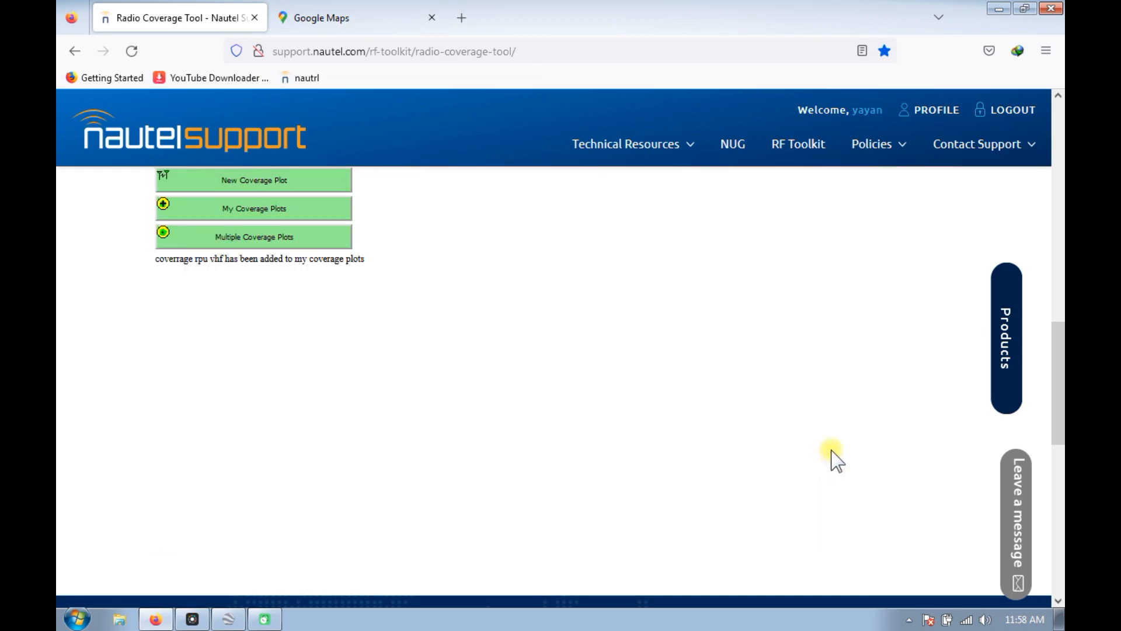
Open the saved "coverrage rpu vhf" plot from the coverage plots list and view its coverage around Malang.
left_click_drag(1051, 362, 1058, 286)
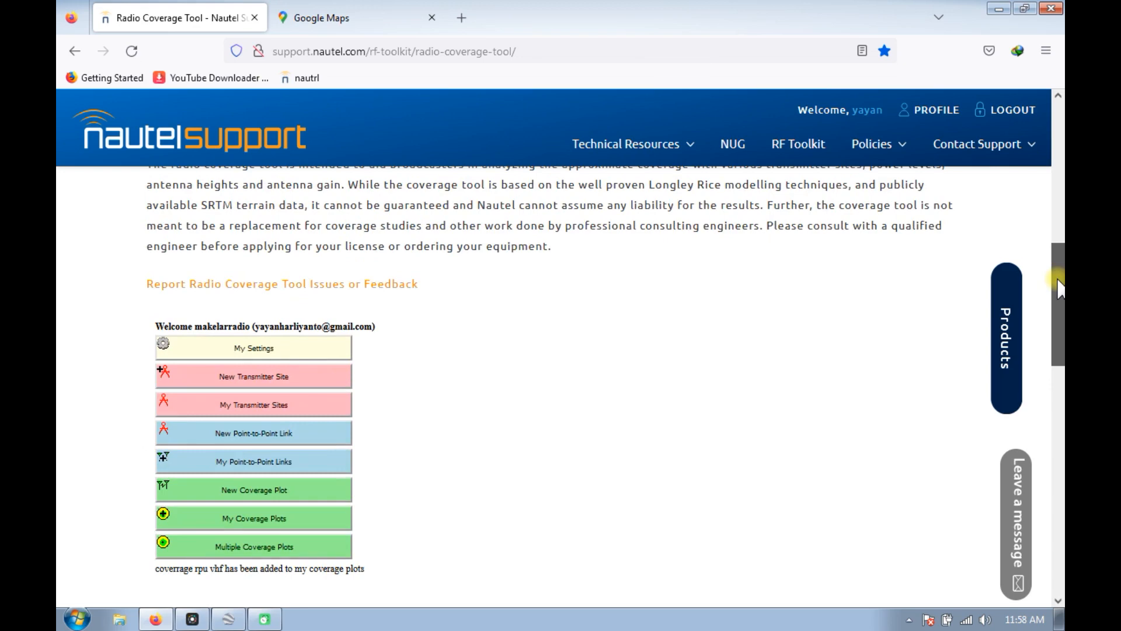
left_click(238, 520)
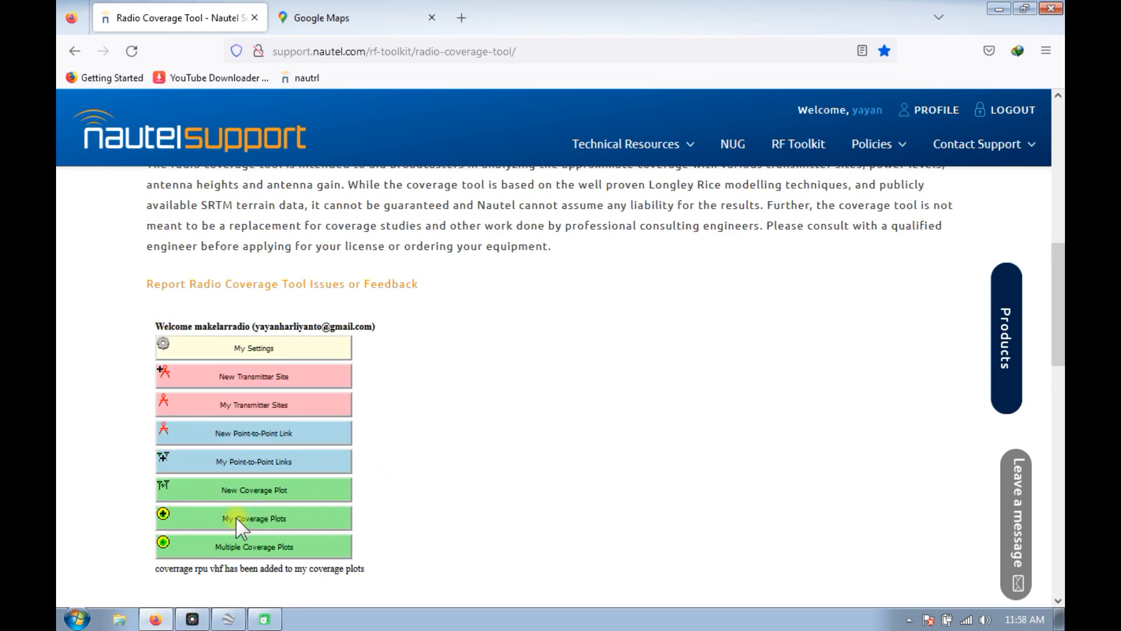
left_click(366, 361)
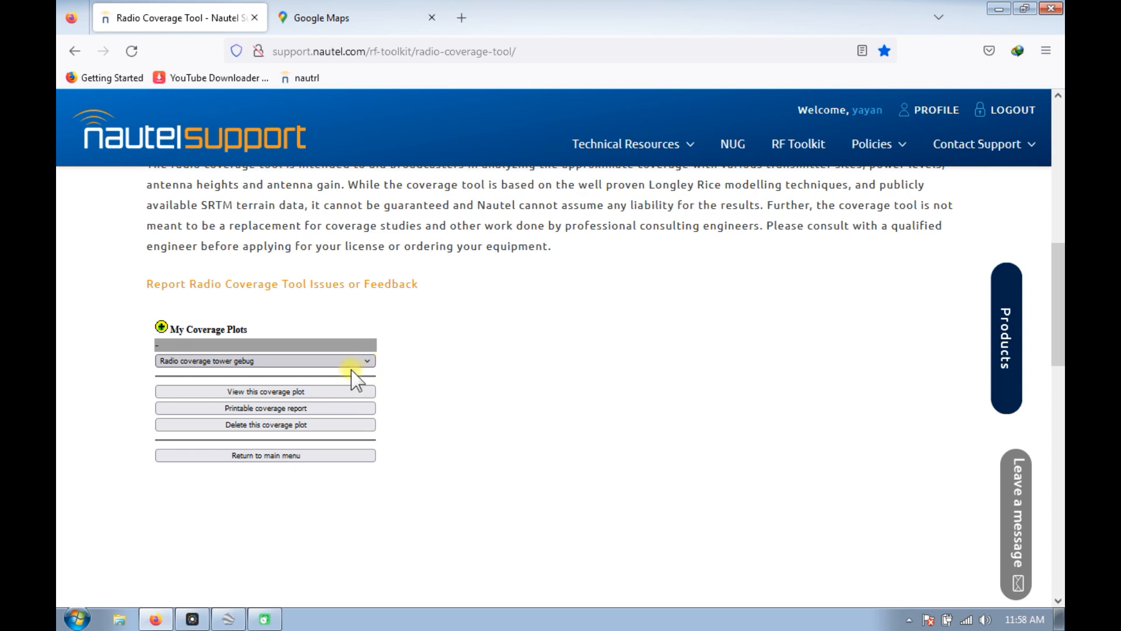
left_click(200, 494)
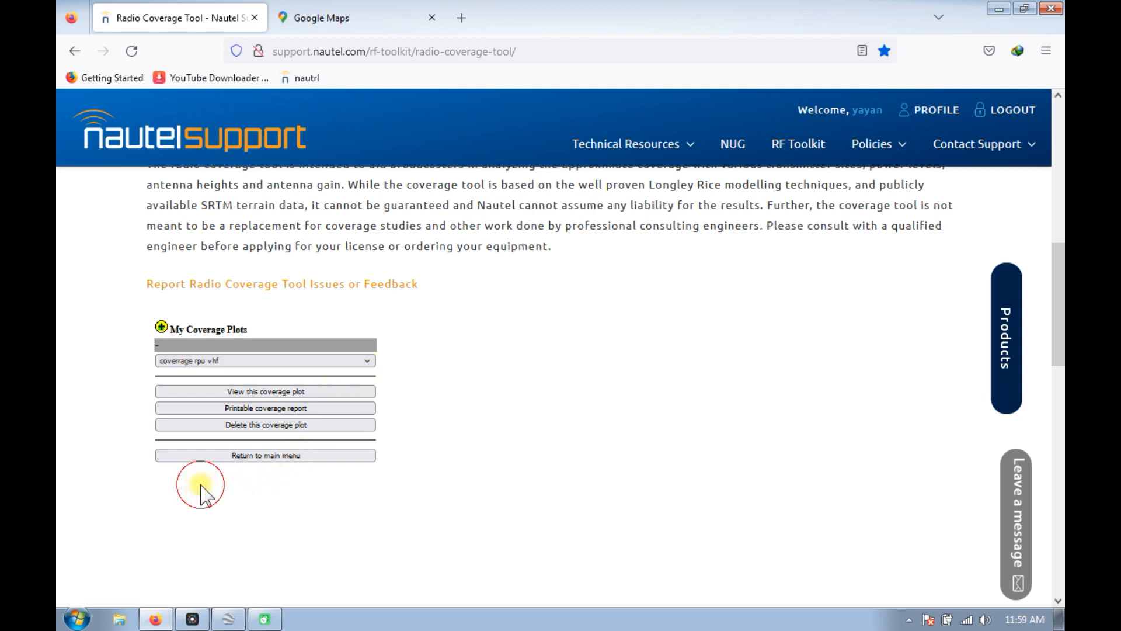
left_click(280, 393)
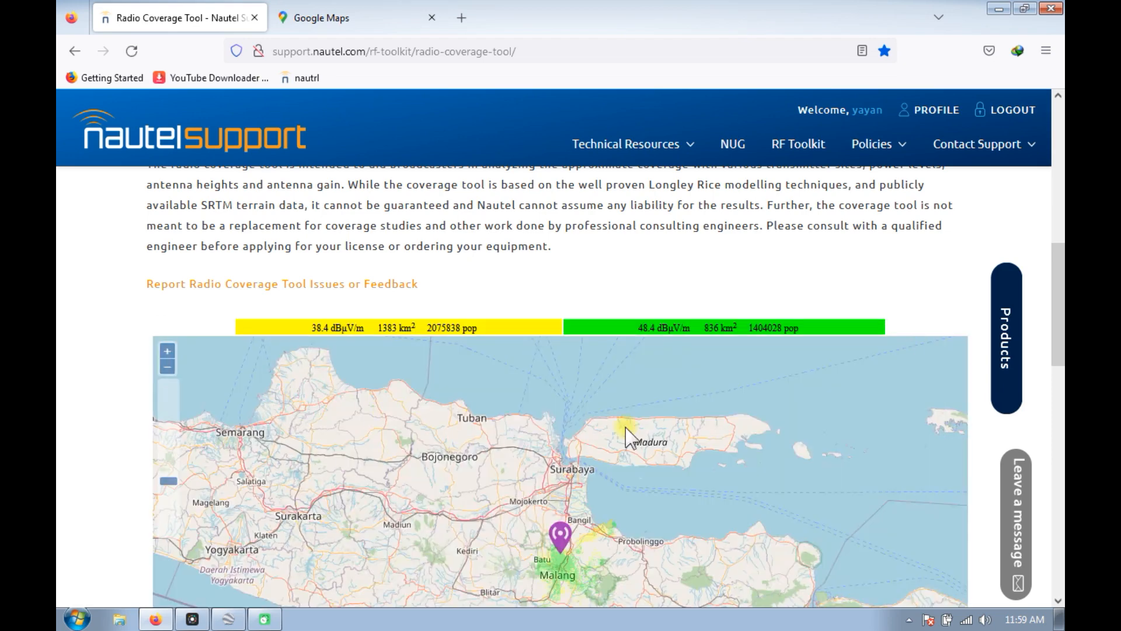
left_click_drag(1059, 320, 1060, 383)
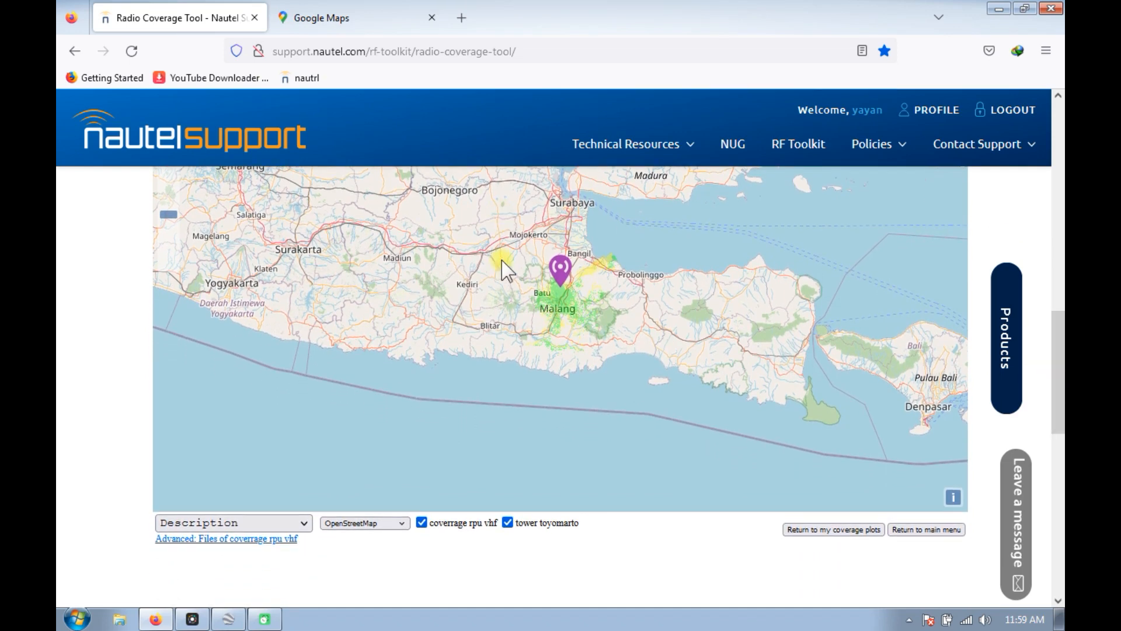
scroll(543, 292, "up", 2)
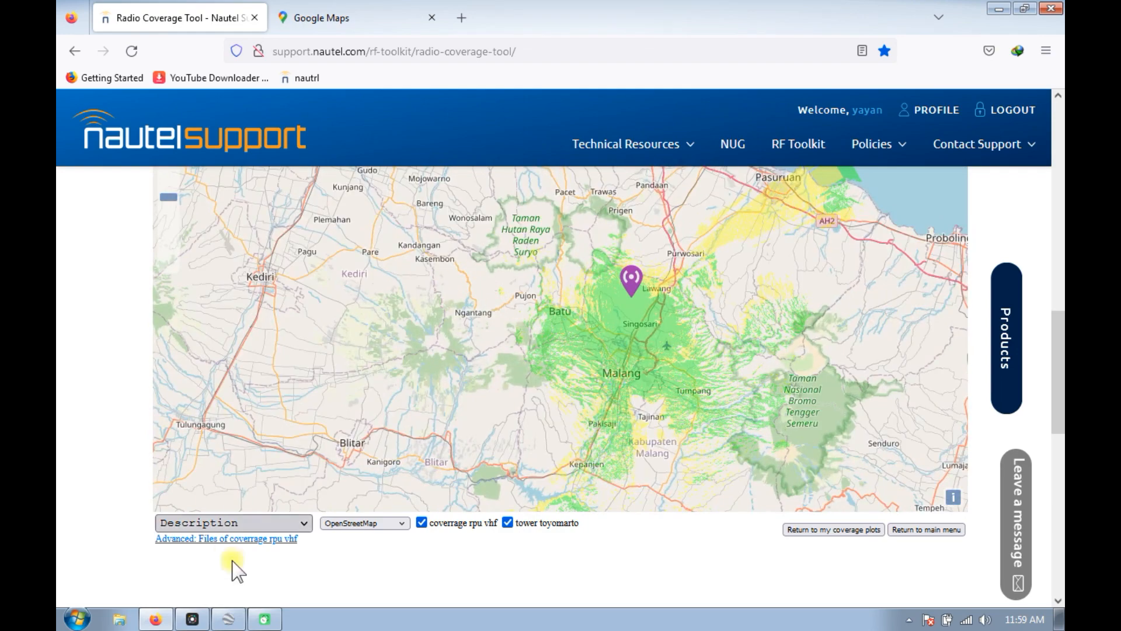
Switch to Google Earth Pro, preview the Coverage gubug overlay, and hide it along with the tower denhub placemark.
left_click(228, 619)
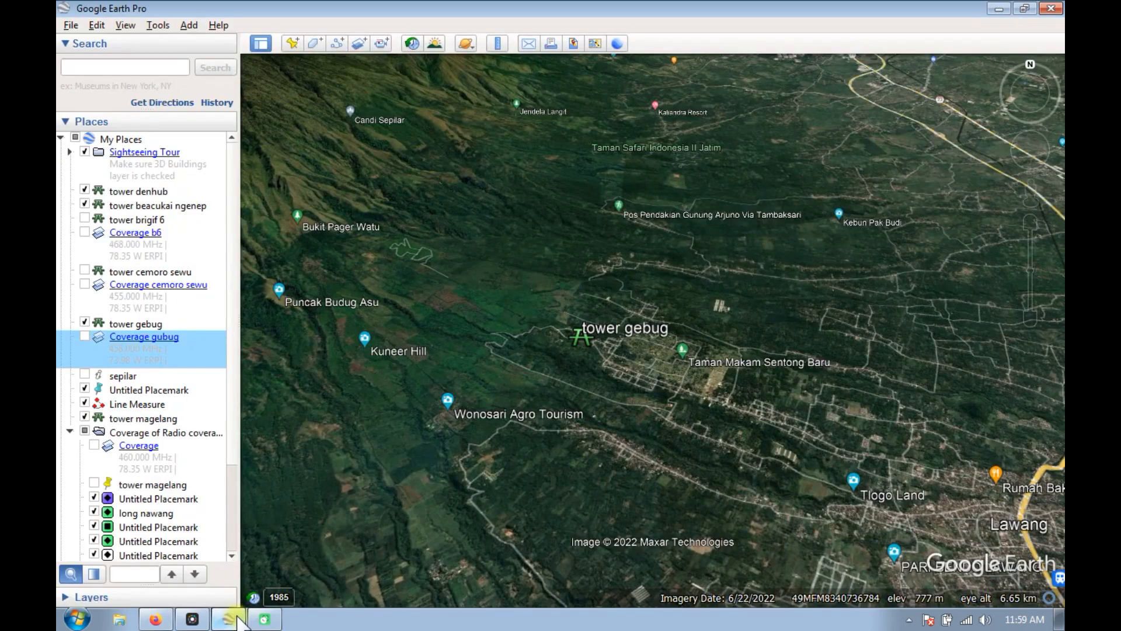
left_click(85, 336)
left_click(84, 337)
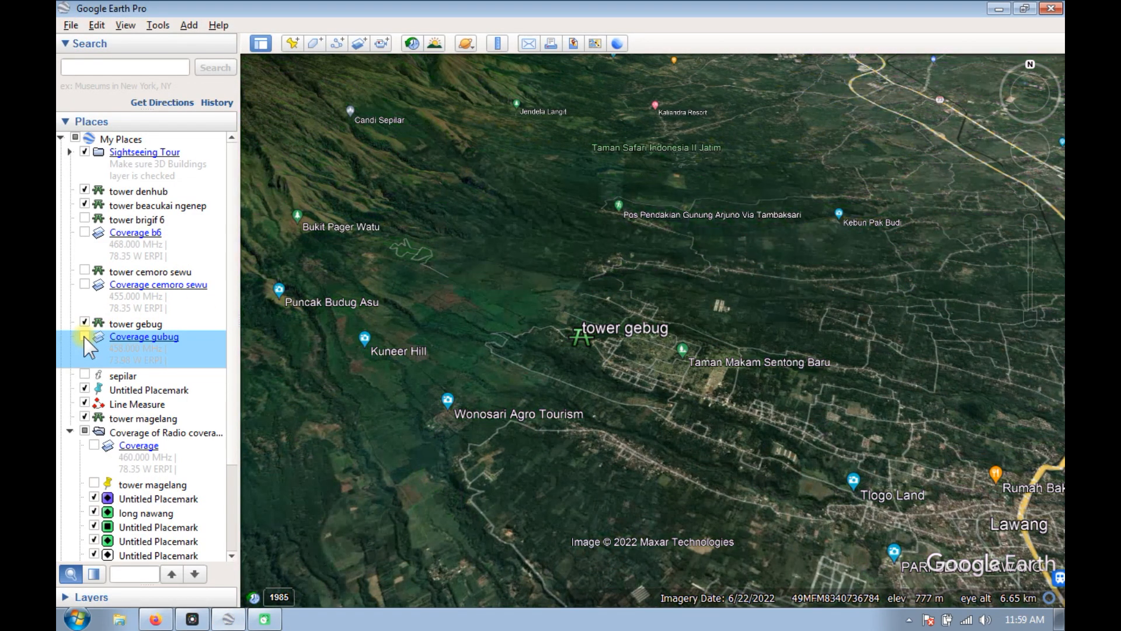
scroll(759, 306, "down", 3)
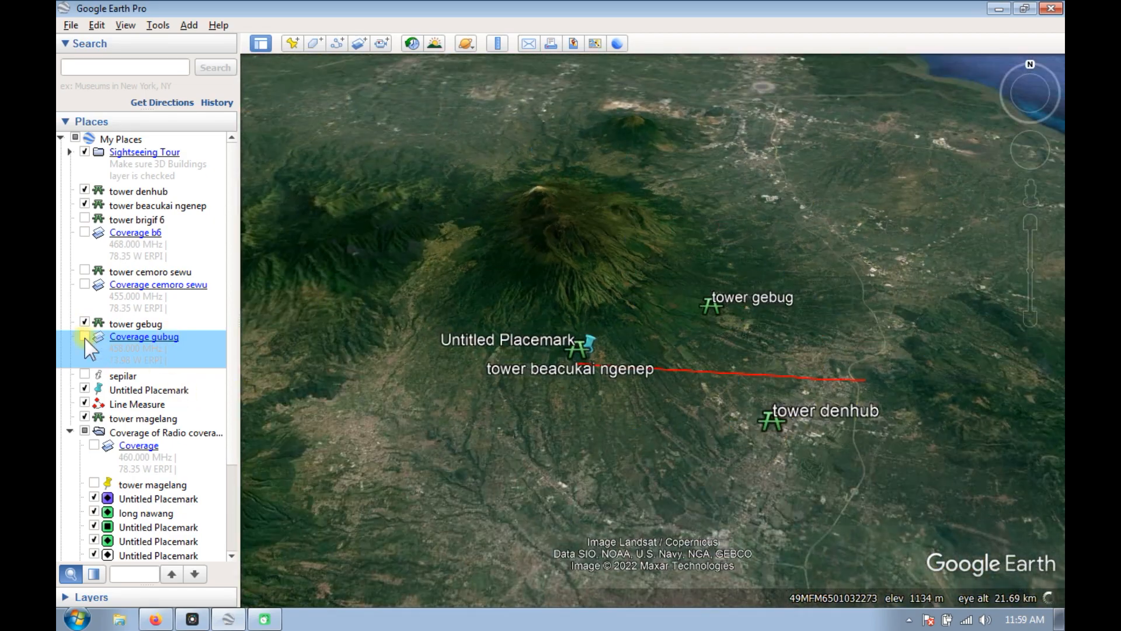
left_click(85, 337)
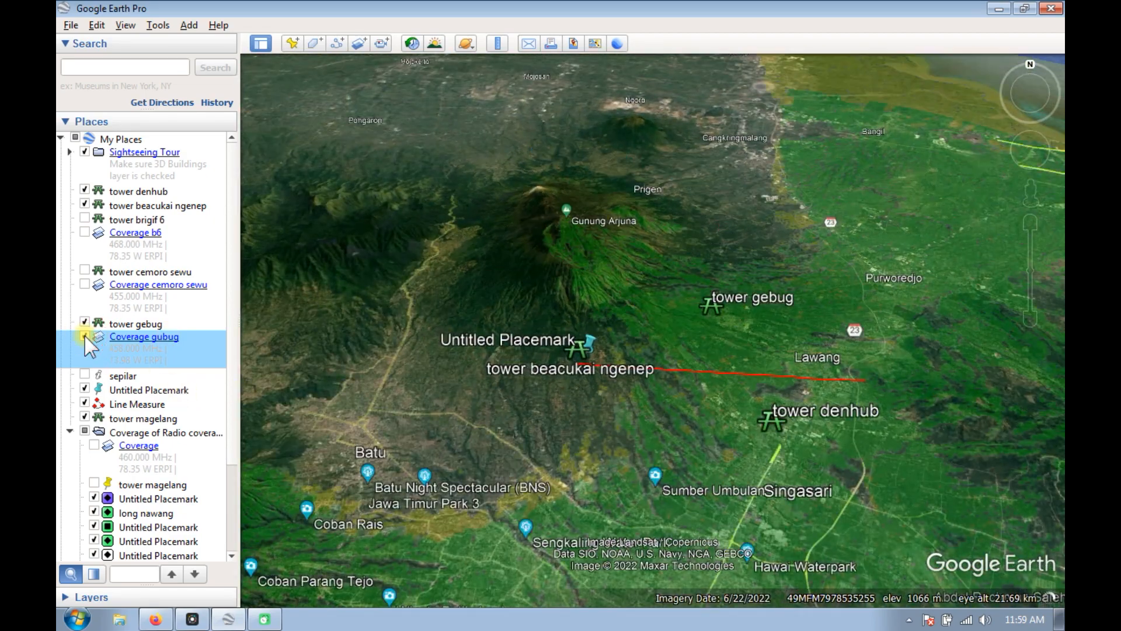
left_click(85, 337)
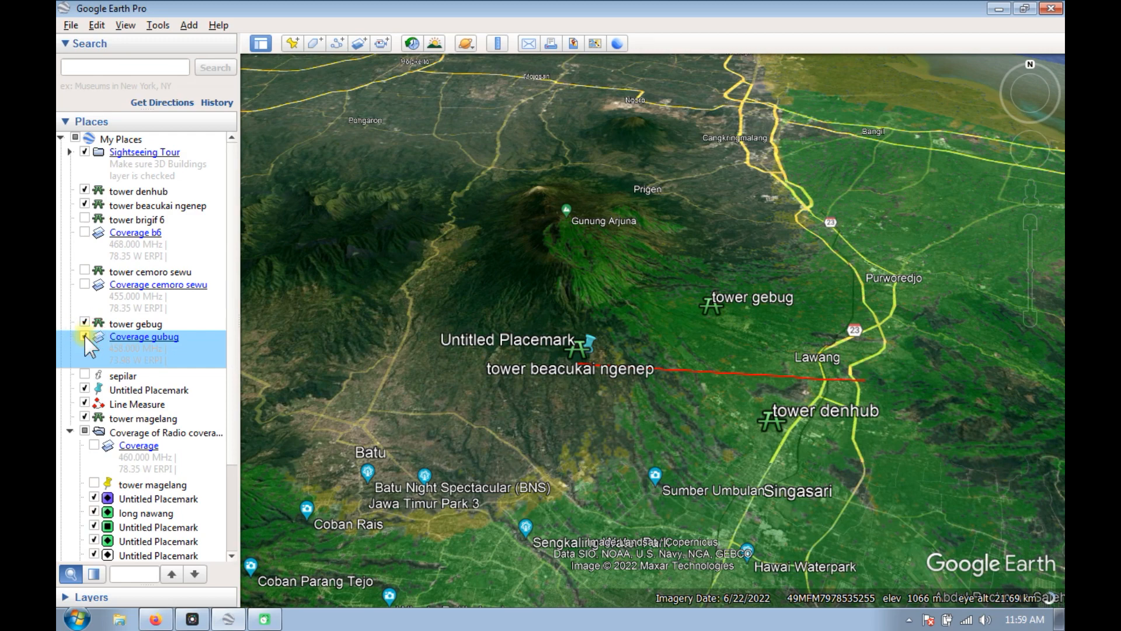
left_click(85, 190)
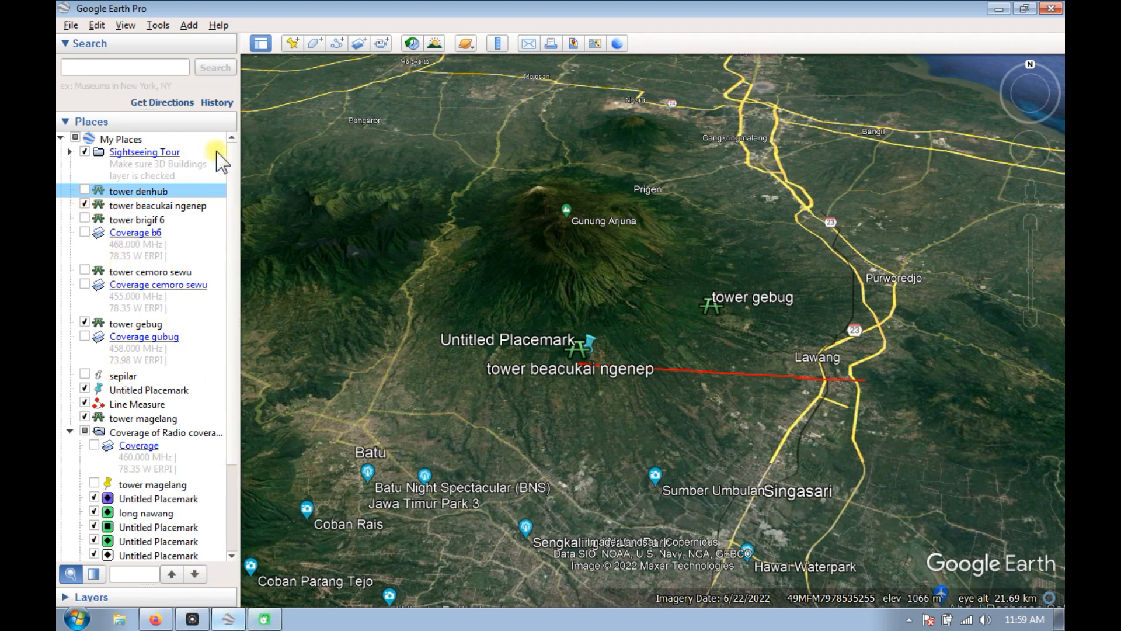
Switch back to the browser and download the coverage plot's files as NAUTEL1E68A444CEC0_0.zip to the Compressed folder.
left_click(155, 619)
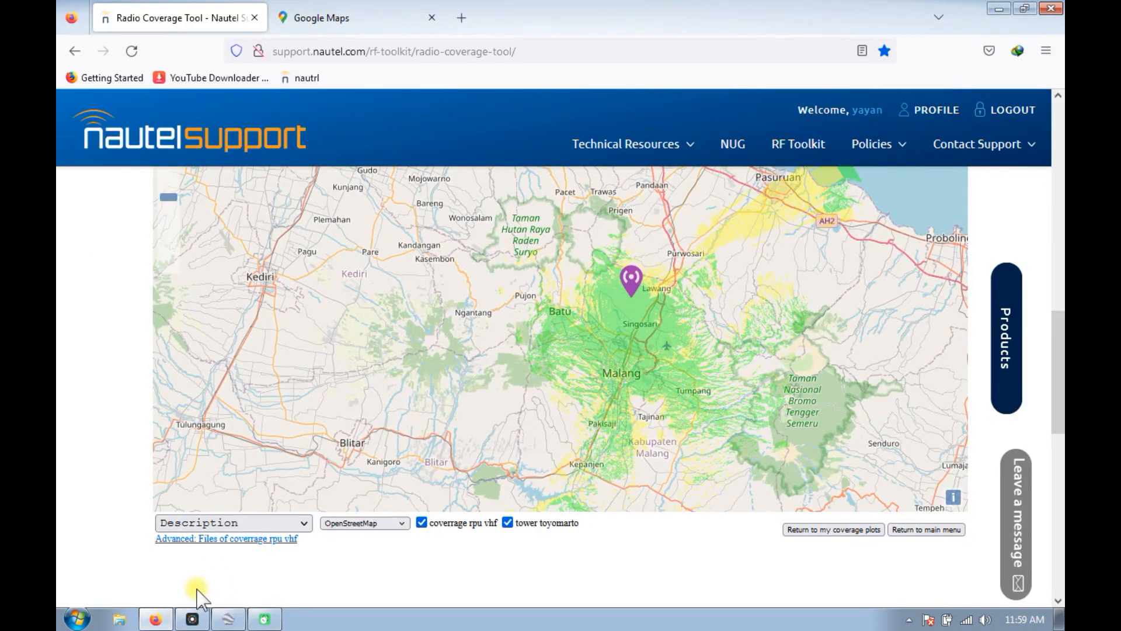
left_click(234, 541)
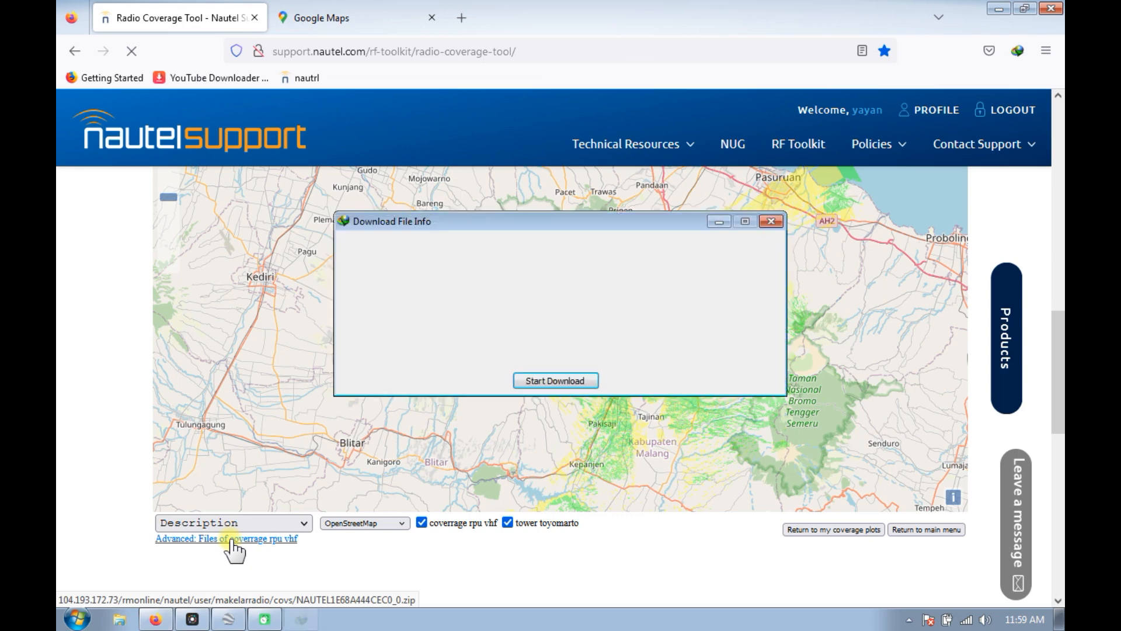
left_click(550, 382)
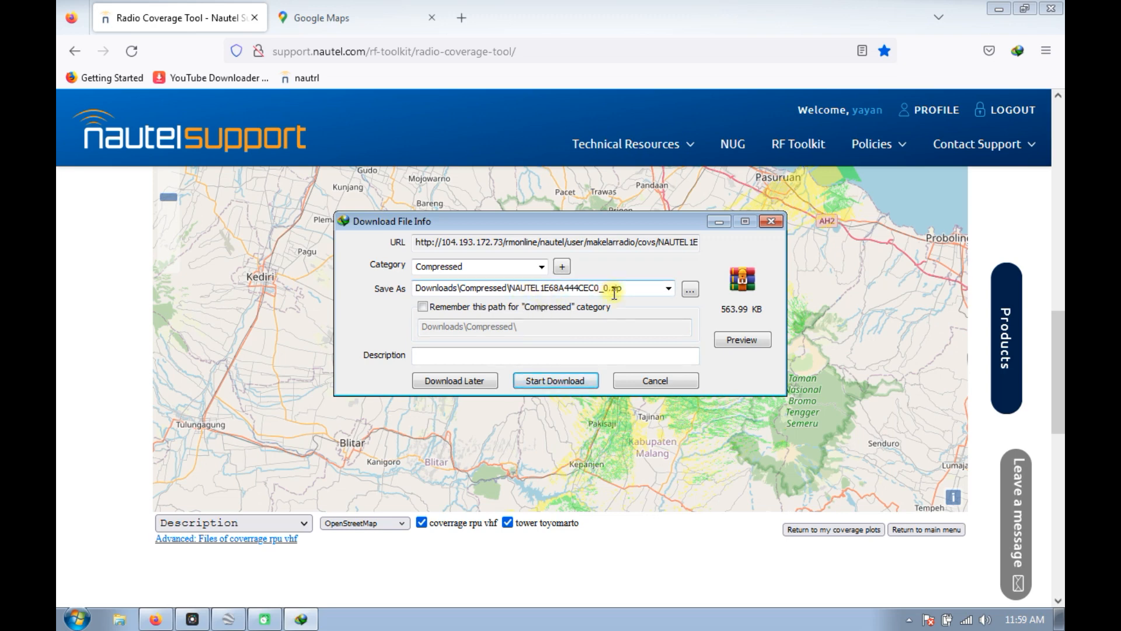
left_click(564, 382)
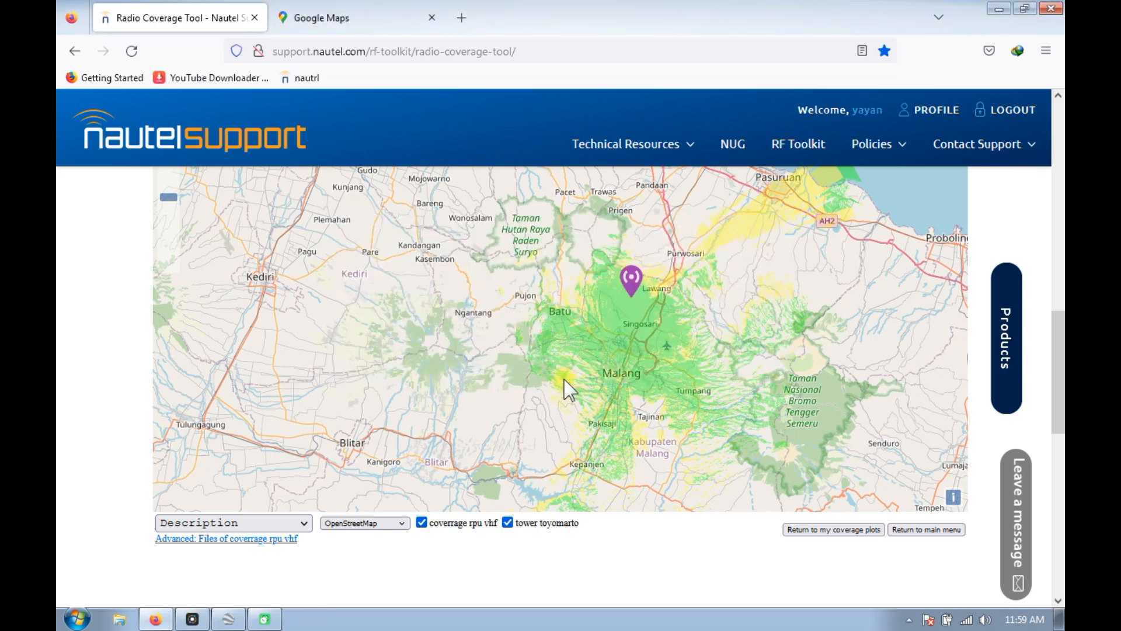
Locate NAUTEL1E68A444CEC0_0.zip in the Compressed folder through Internet Download Manager and extract its contents there.
left_click(909, 622)
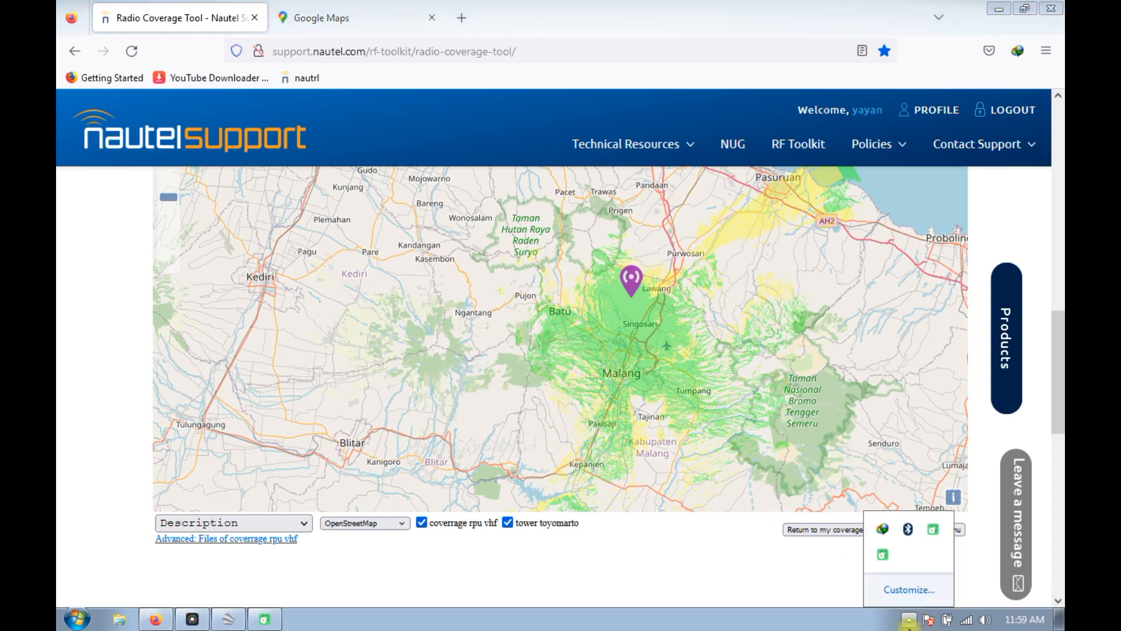
double_click(883, 531)
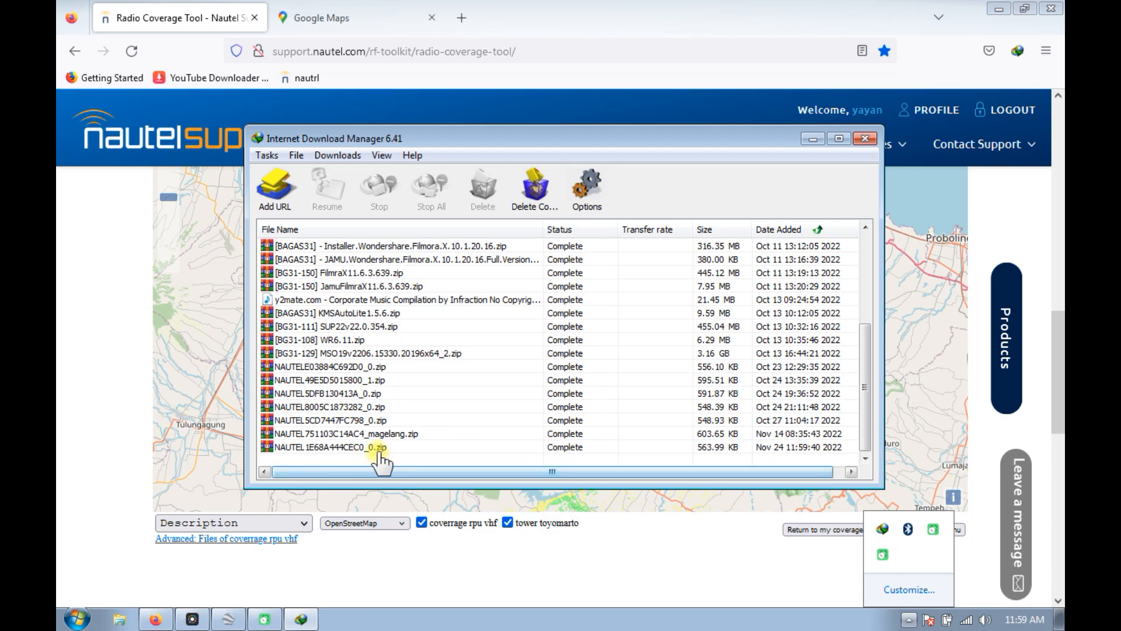
left_click(374, 449)
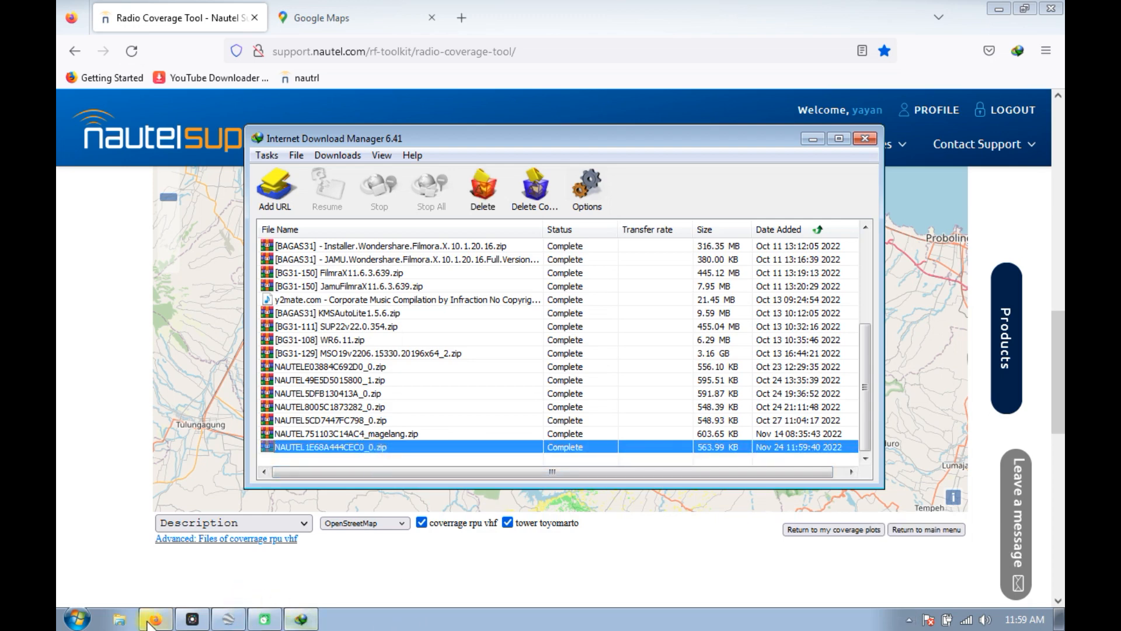
right_click(392, 442)
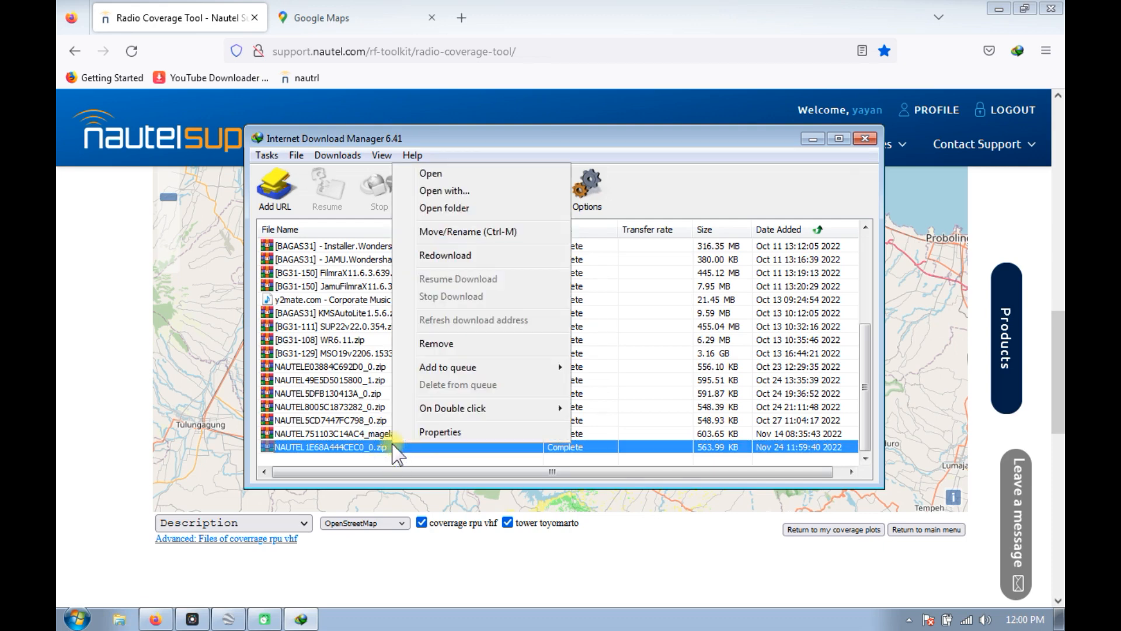
left_click(465, 208)
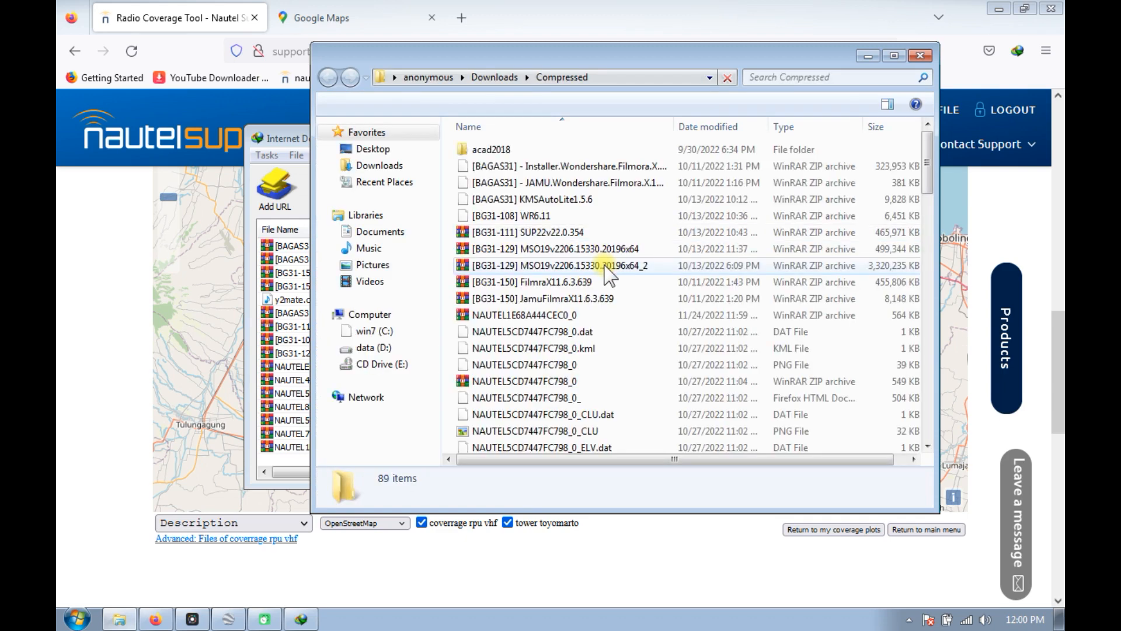
right_click(562, 320)
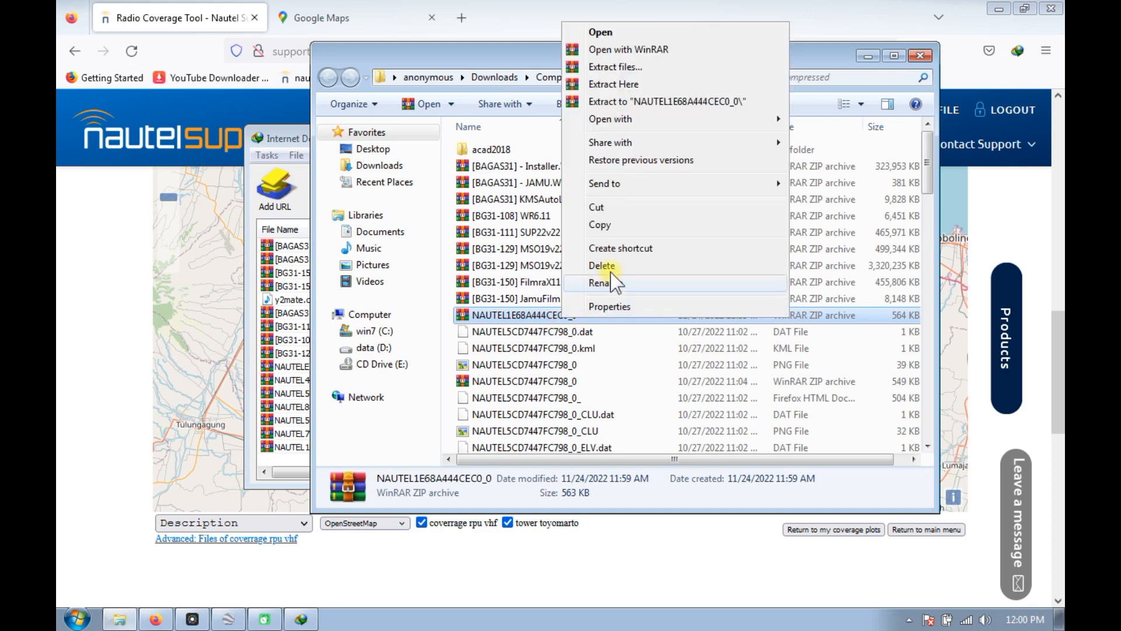
left_click(630, 84)
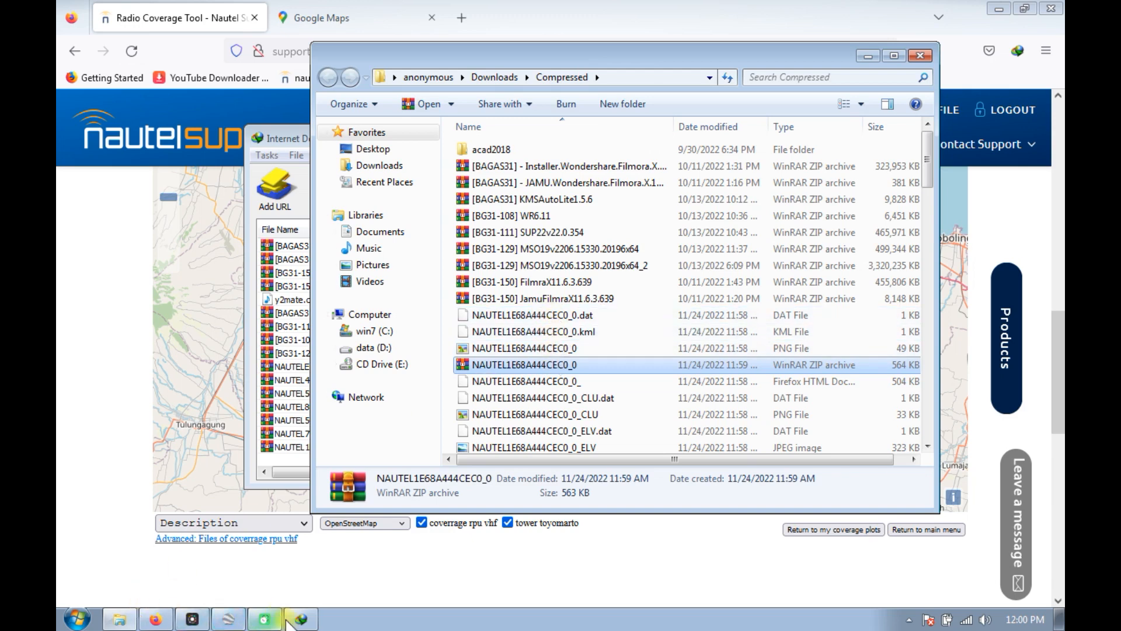
Switch to Google Earth Pro and open the extracted NAUTEL1E68A444CEC0_0.kml coverage file.
left_click(229, 620)
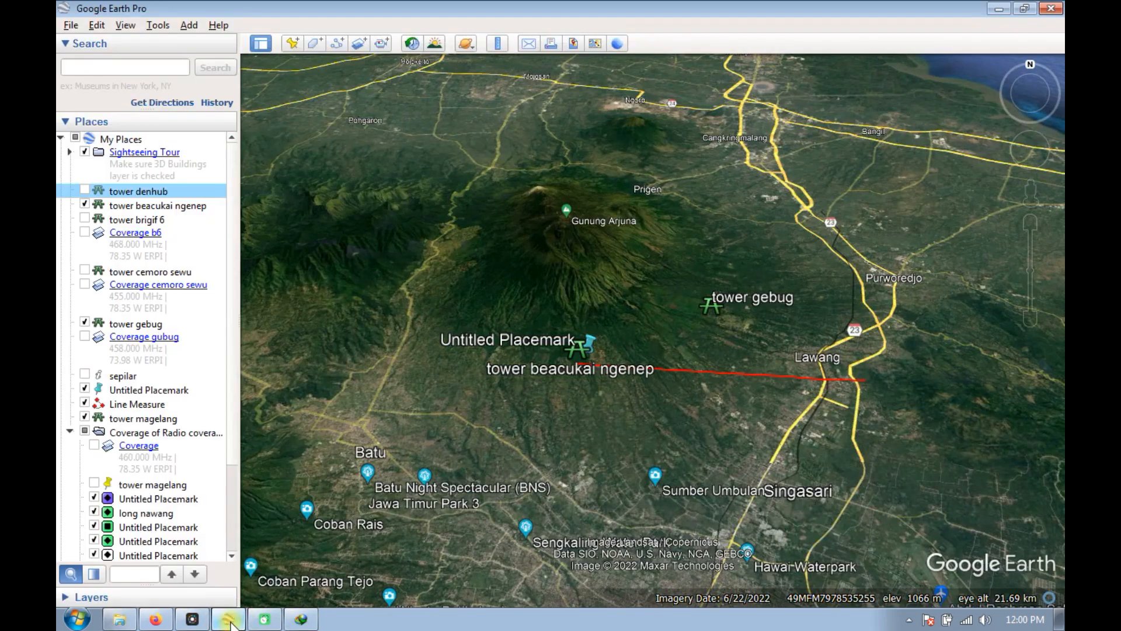
left_click(70, 26)
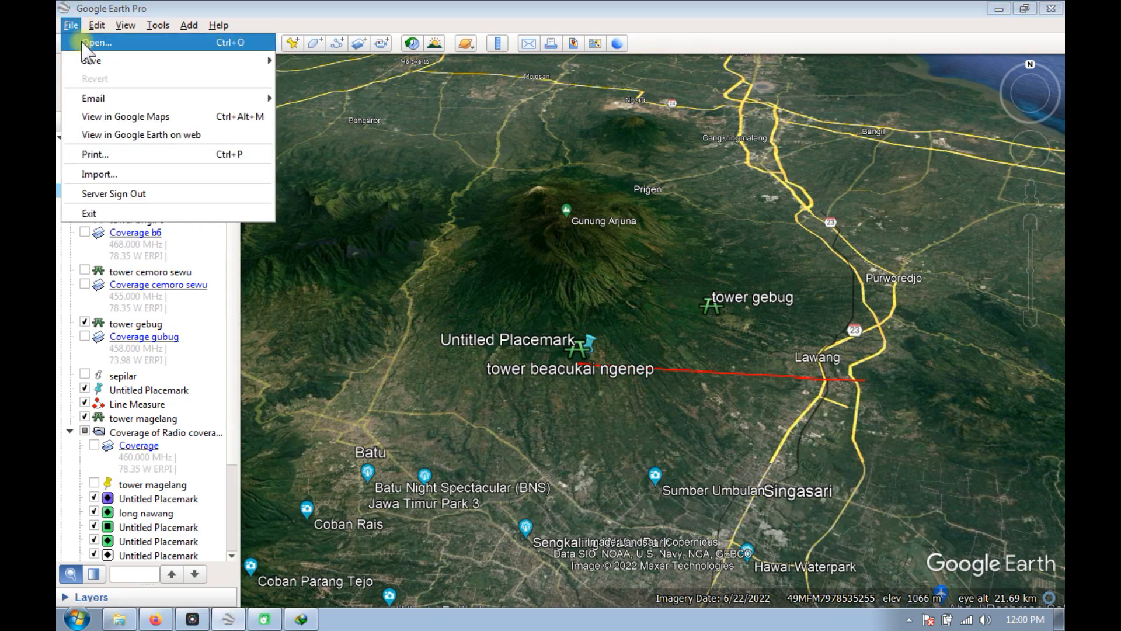
key("Escape")
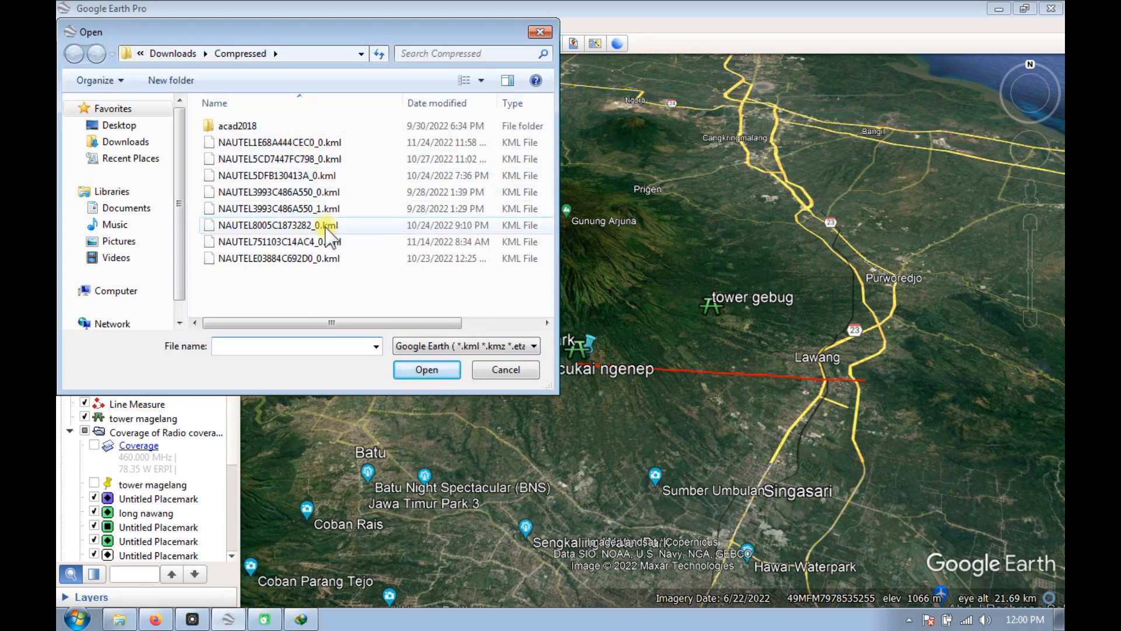
left_click(315, 146)
left_click(421, 369)
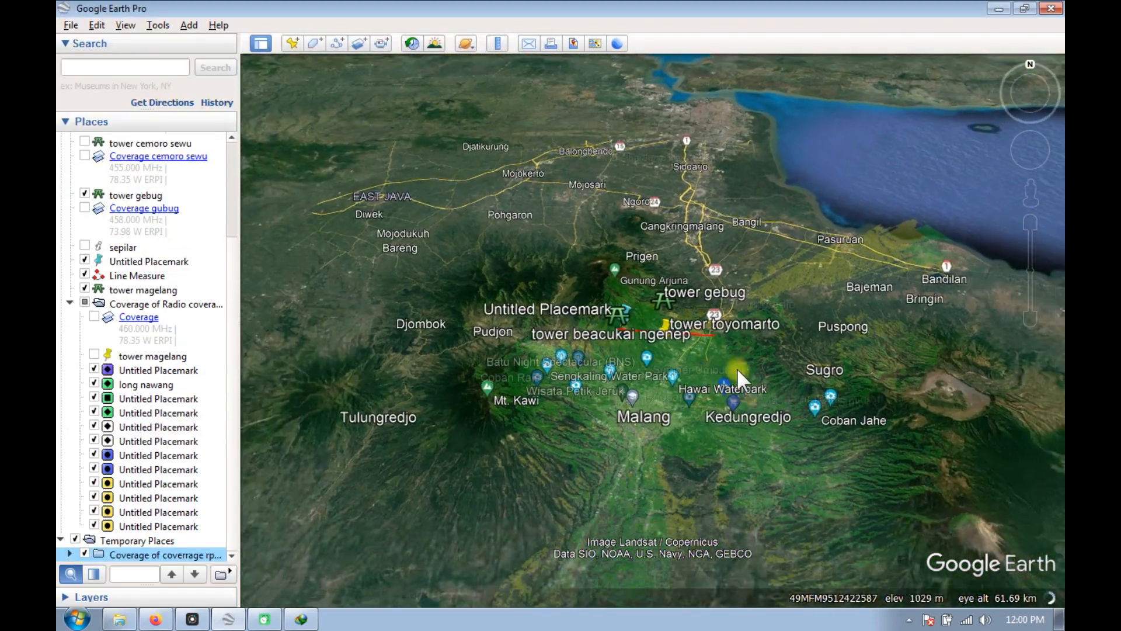
Inspect the tower toyomarto site up close with the coverage overlay temporarily hidden, ending with the overlay shown again.
scroll(689, 349, "up", 3)
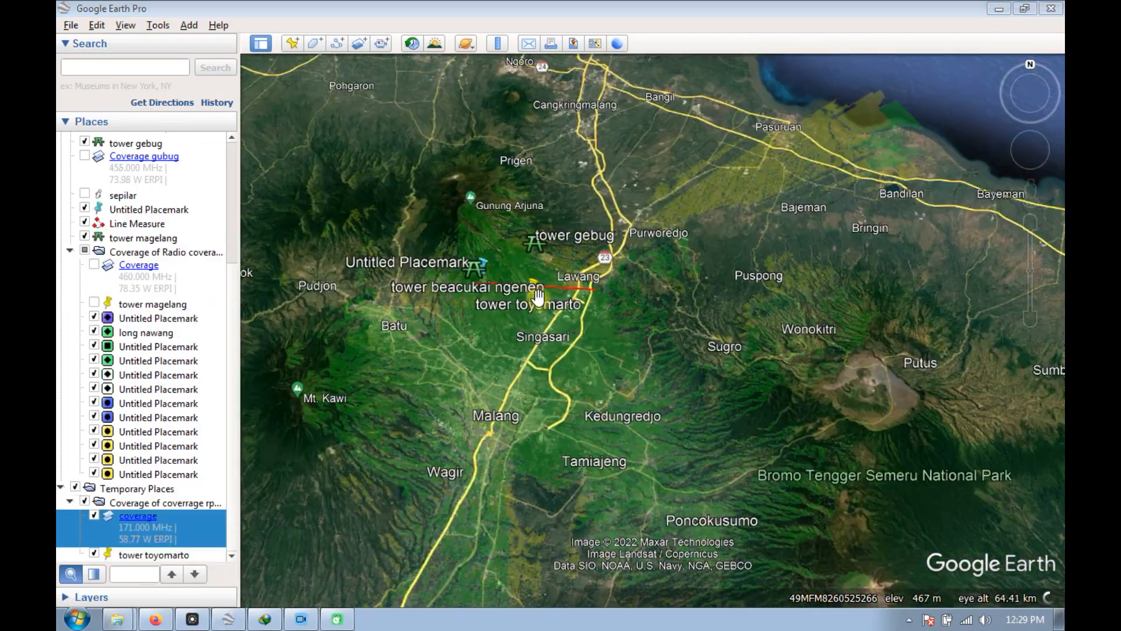
scroll(532, 287, "up", 5)
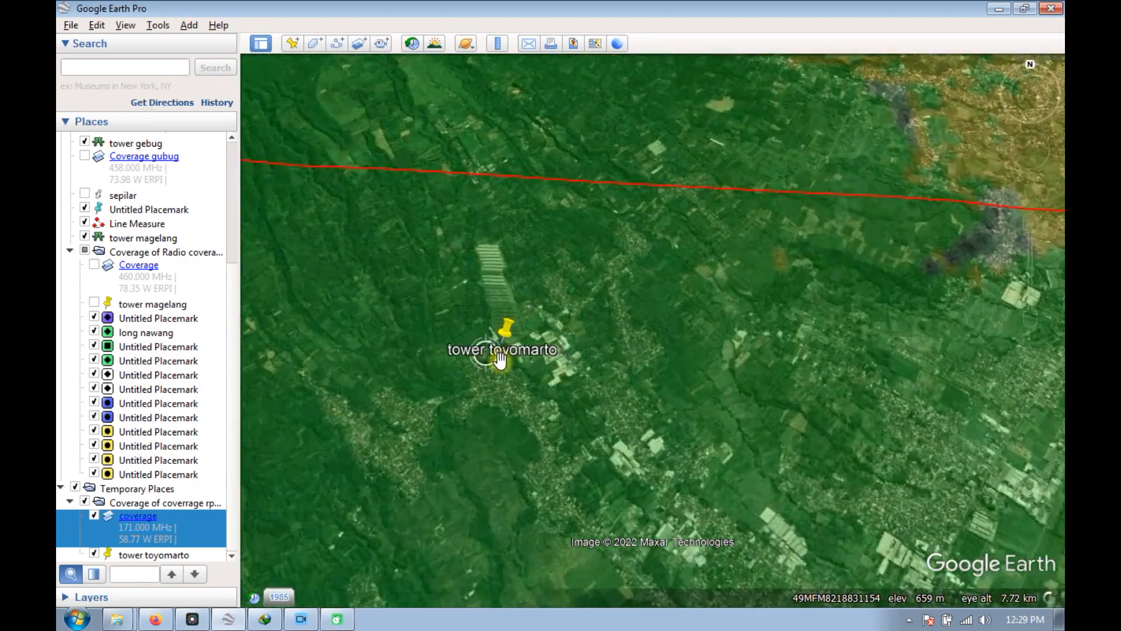
scroll(502, 344, "up", 5)
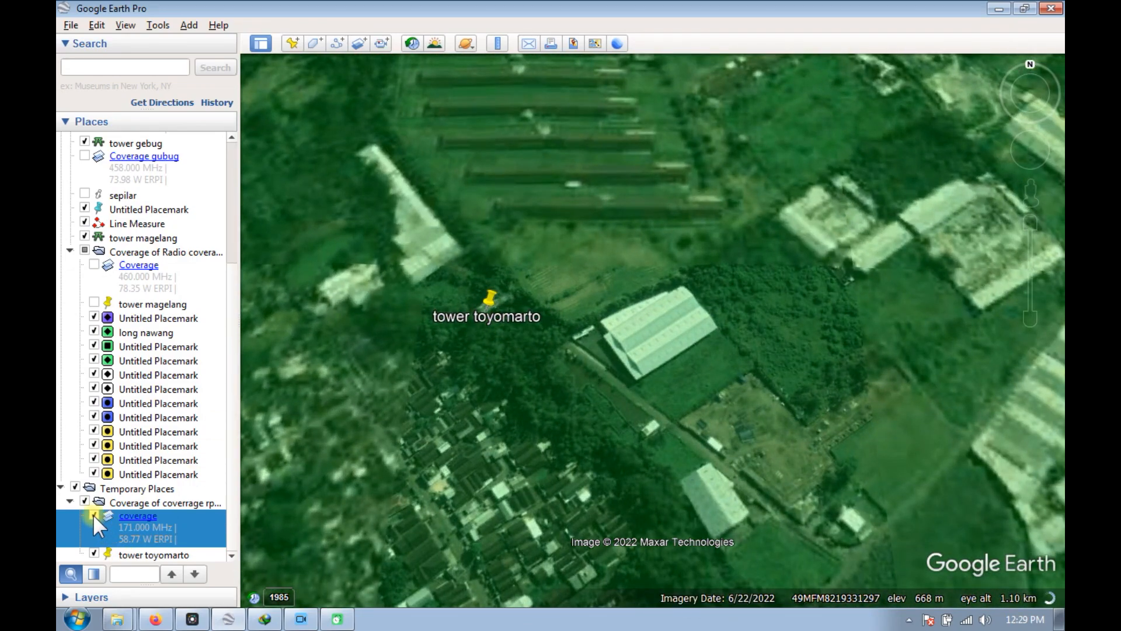
left_click(93, 515)
scroll(525, 282, "up", 2)
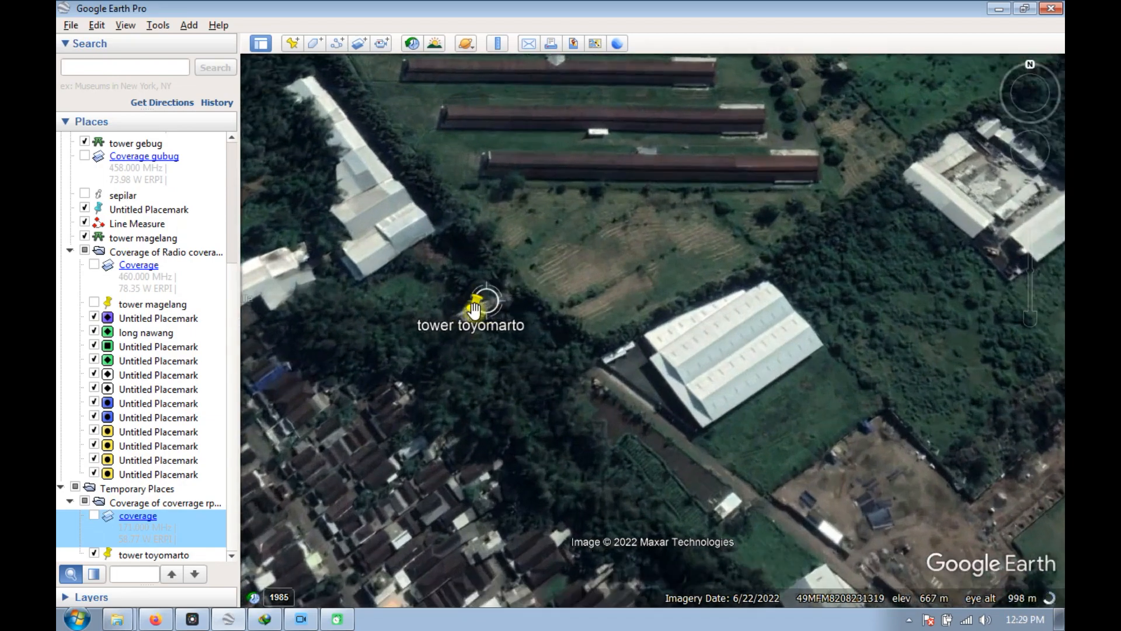
scroll(474, 310, "down", 3)
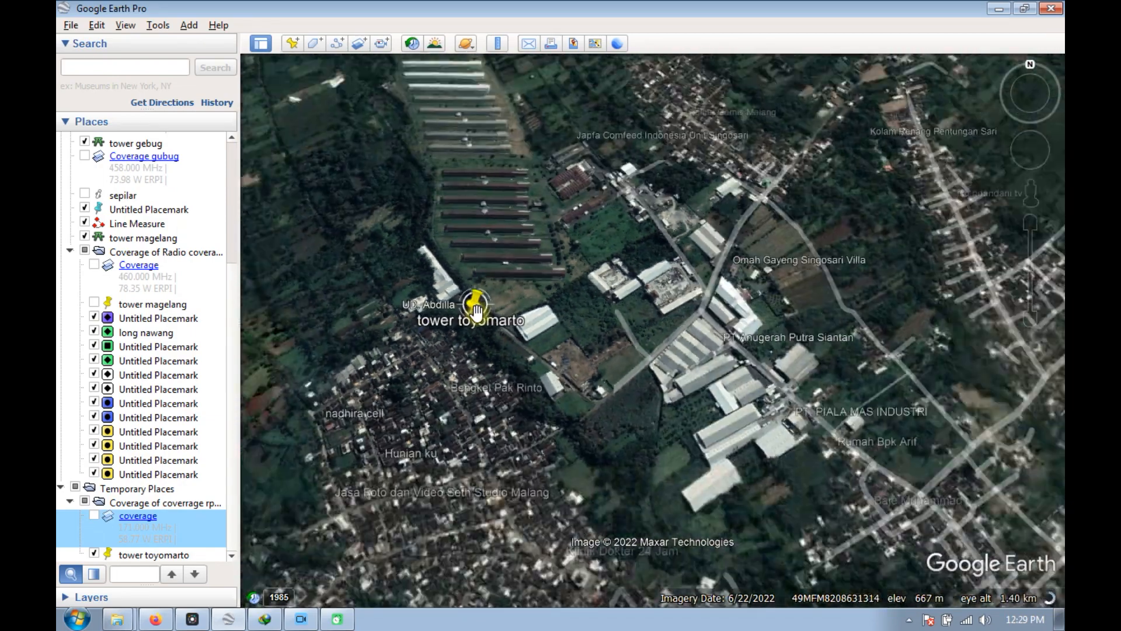
scroll(476, 309, "down", 5)
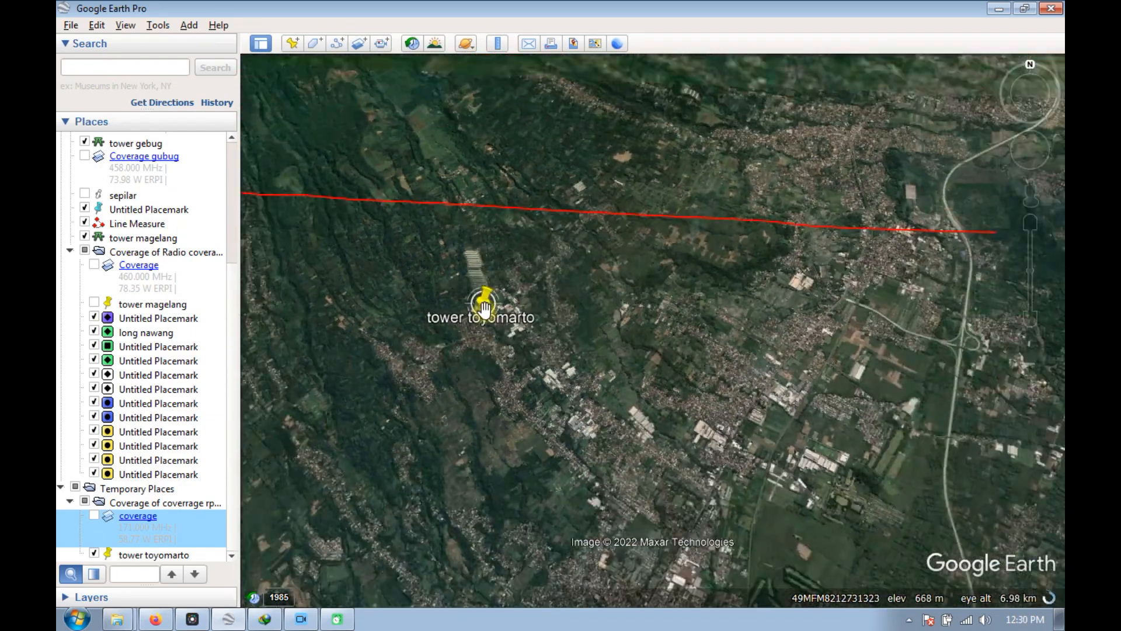
scroll(484, 307, "down", 5)
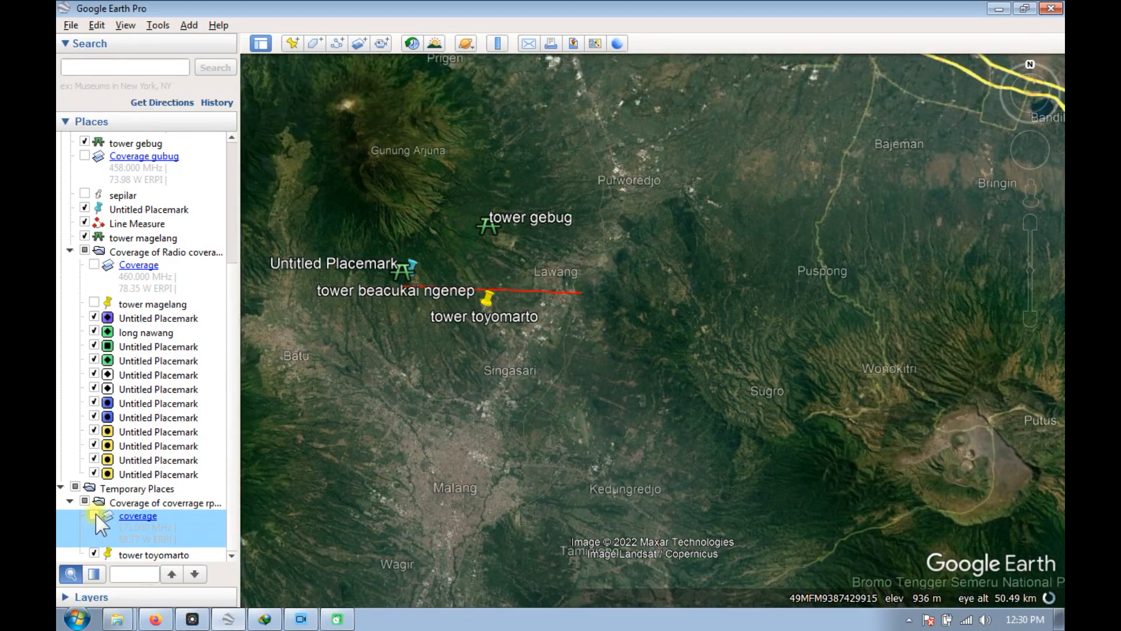
left_click(94, 515)
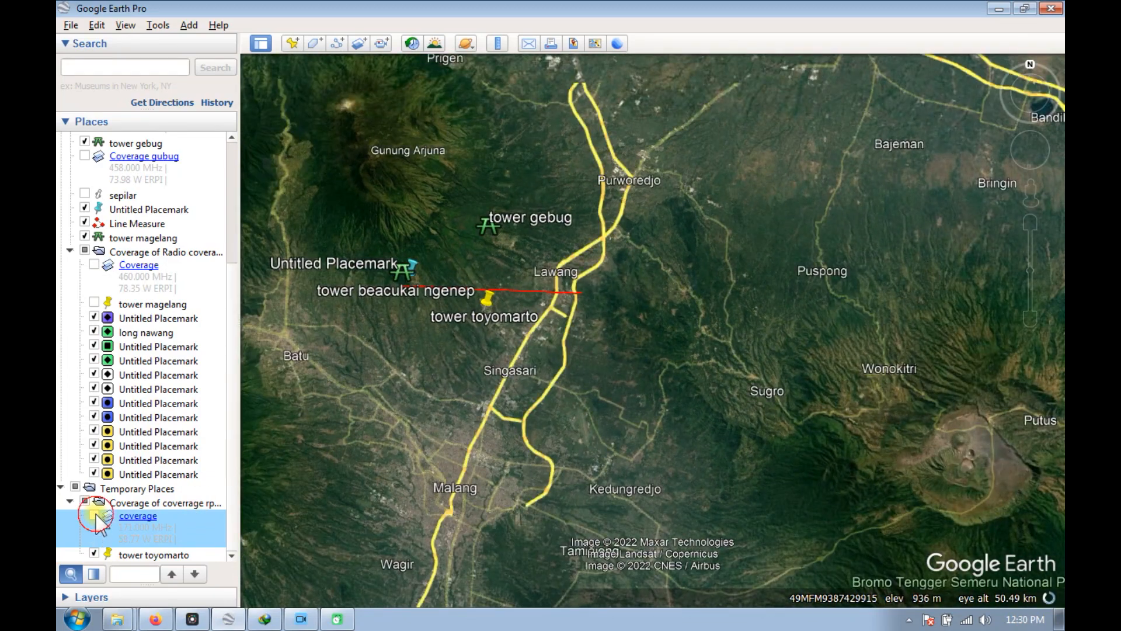
Examine the coverage overlay around tower toyomarto and the uncovered strips between tower gebug and Tlogo Land.
scroll(648, 355, "down", 2)
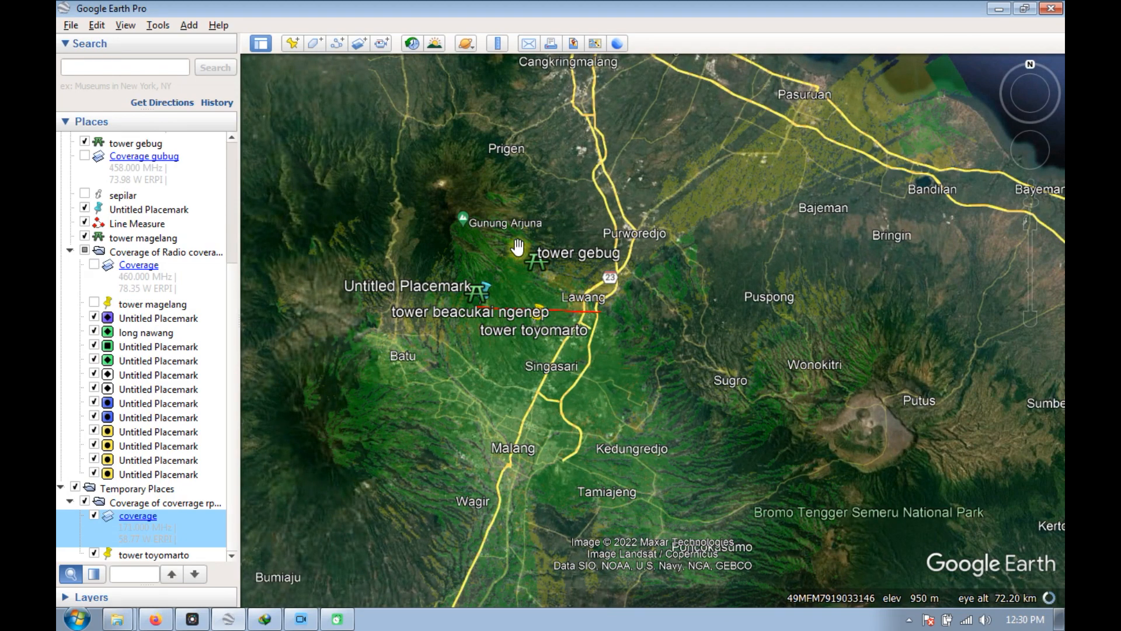
scroll(650, 264, "up", 2)
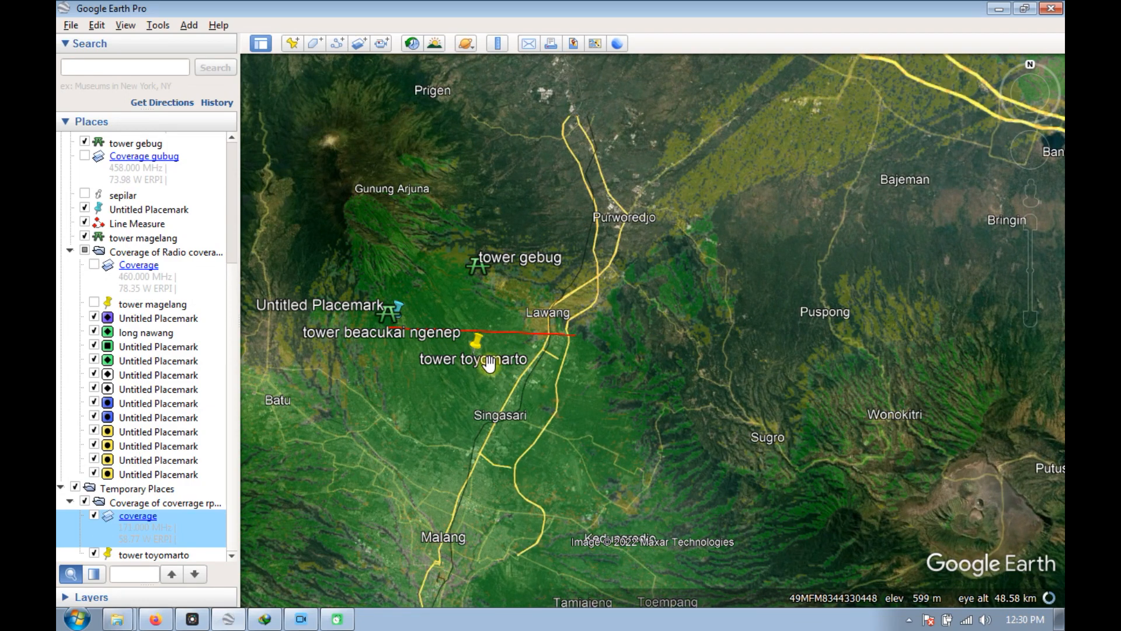
scroll(490, 363, "up", 4)
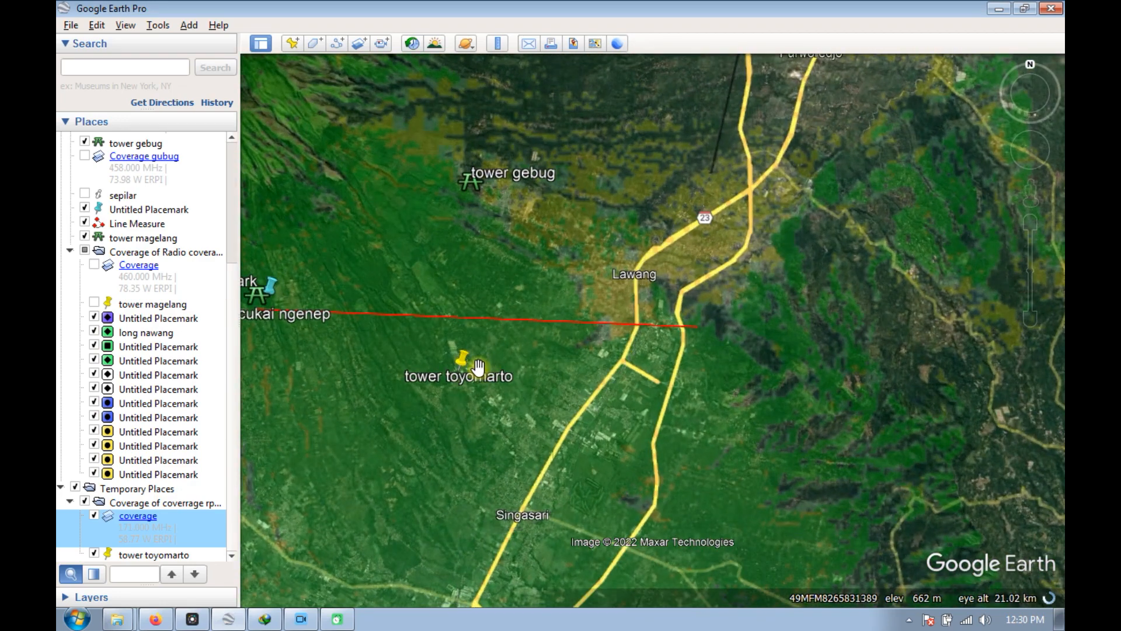
scroll(472, 345, "up", 2)
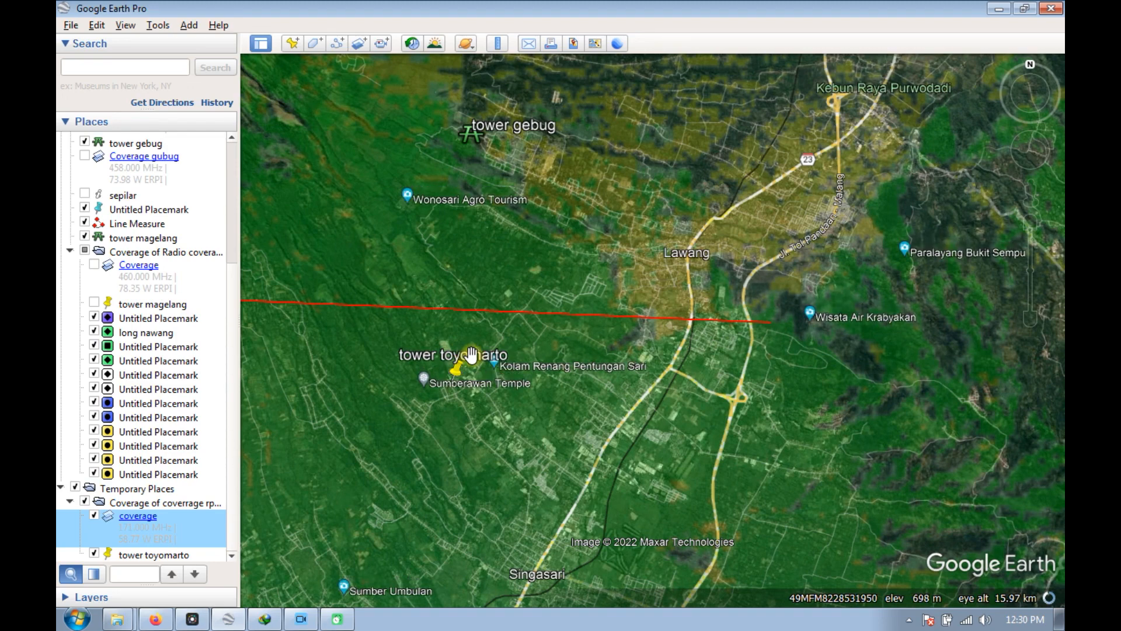
scroll(470, 338, "up", 3)
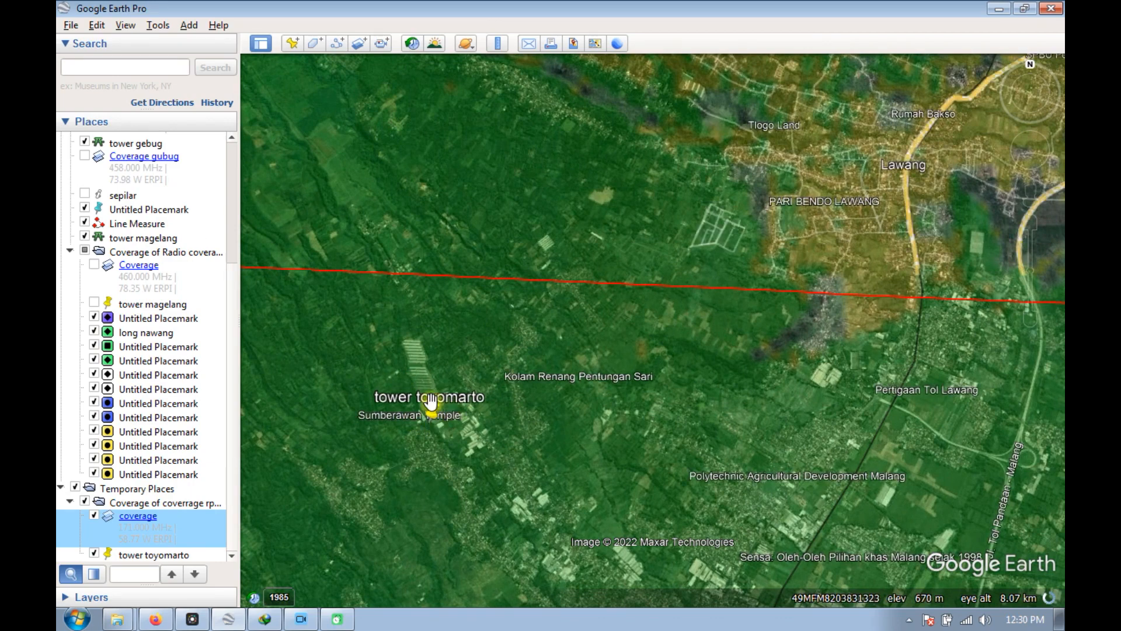
left_click_drag(563, 125, 533, 195)
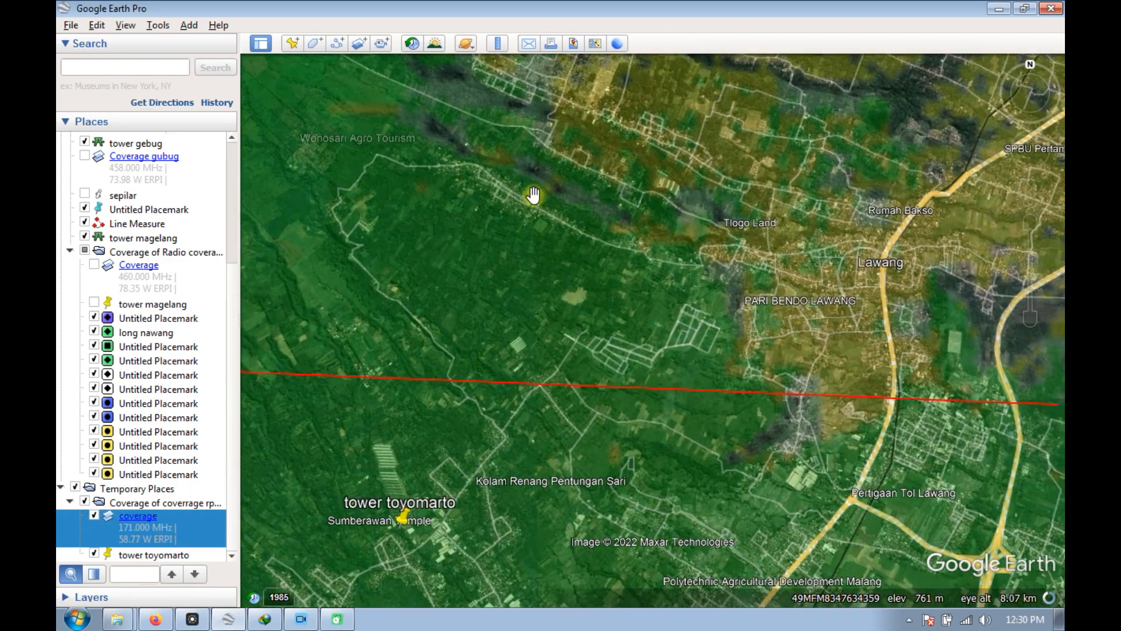
scroll(518, 212, "up", 2)
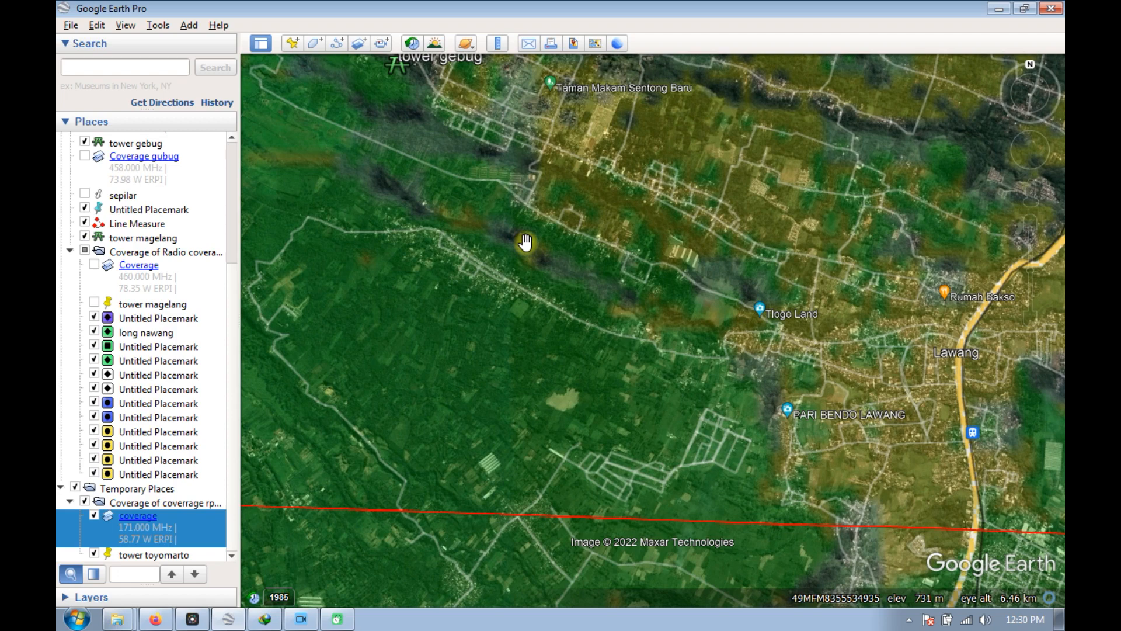
scroll(525, 241, "up", 3)
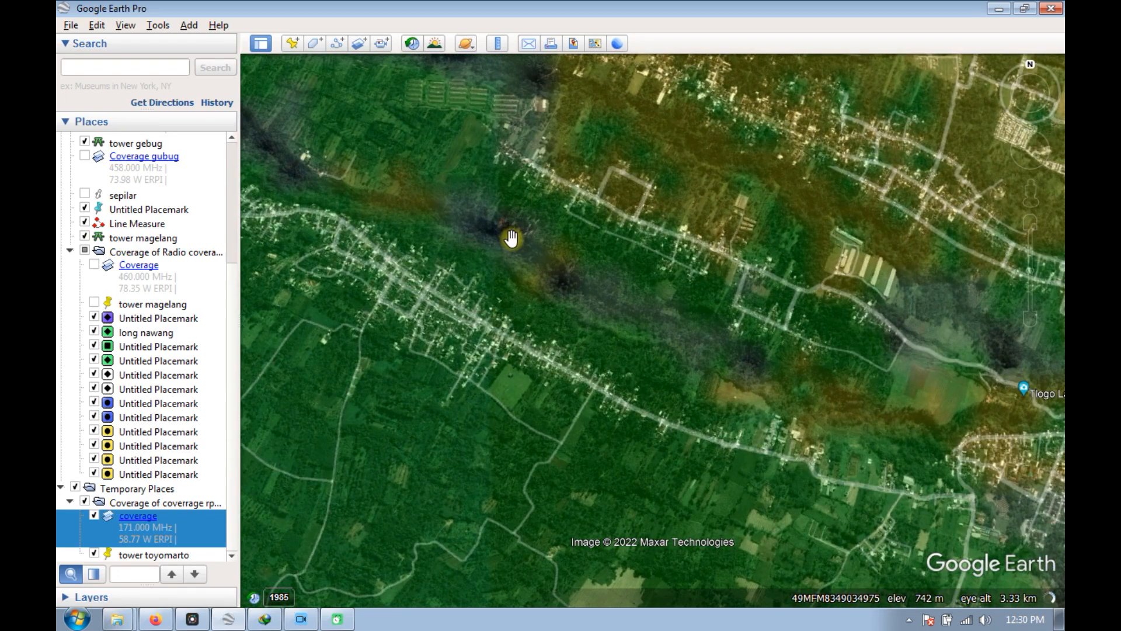
scroll(511, 237, "up", 4)
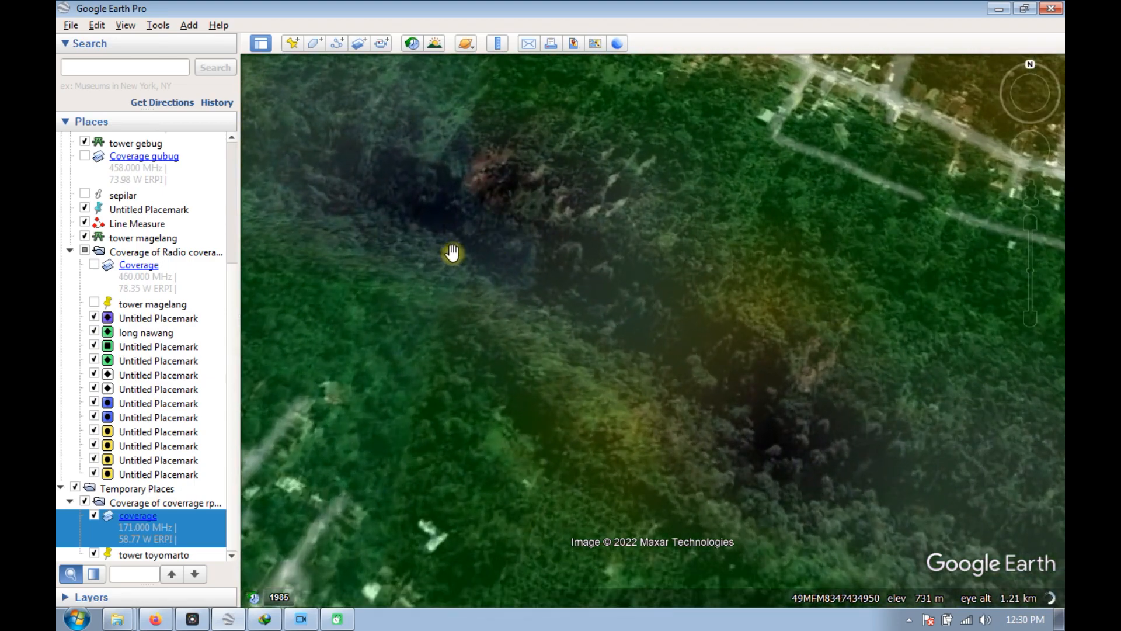
scroll(453, 252, "down", 2)
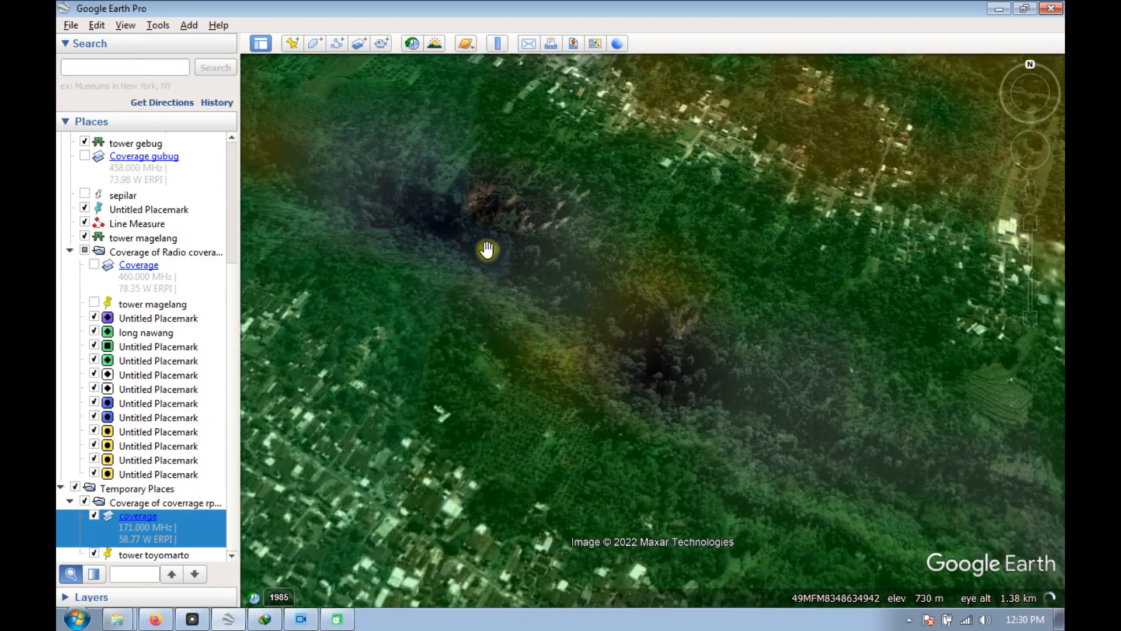
scroll(487, 250, "down", 2)
scroll(444, 239, "down", 4)
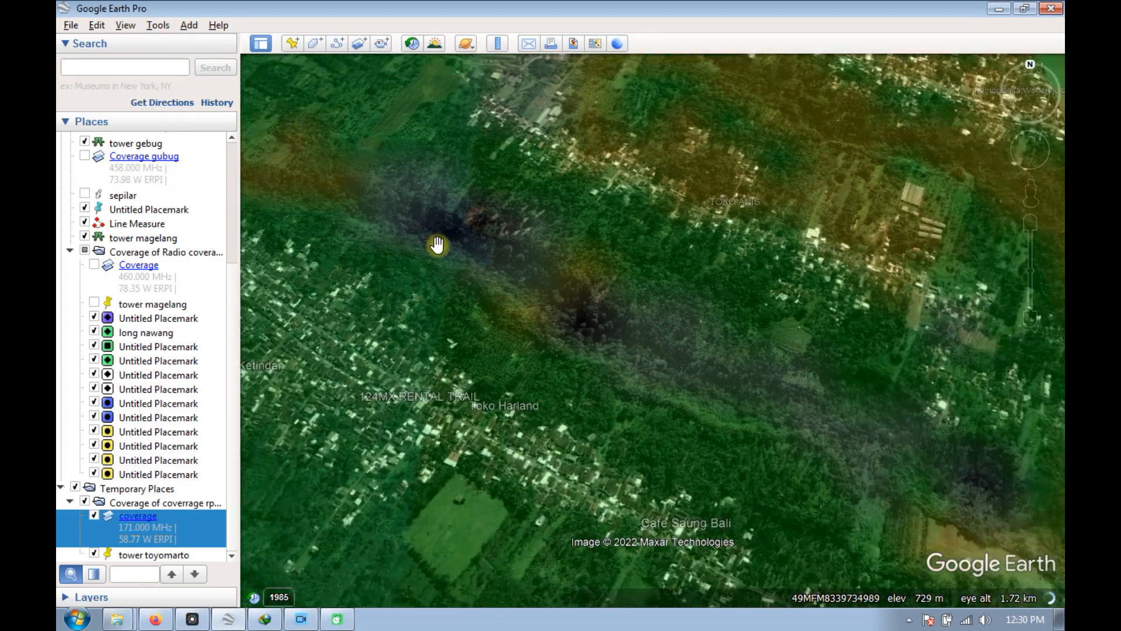
scroll(373, 230, "up", 4)
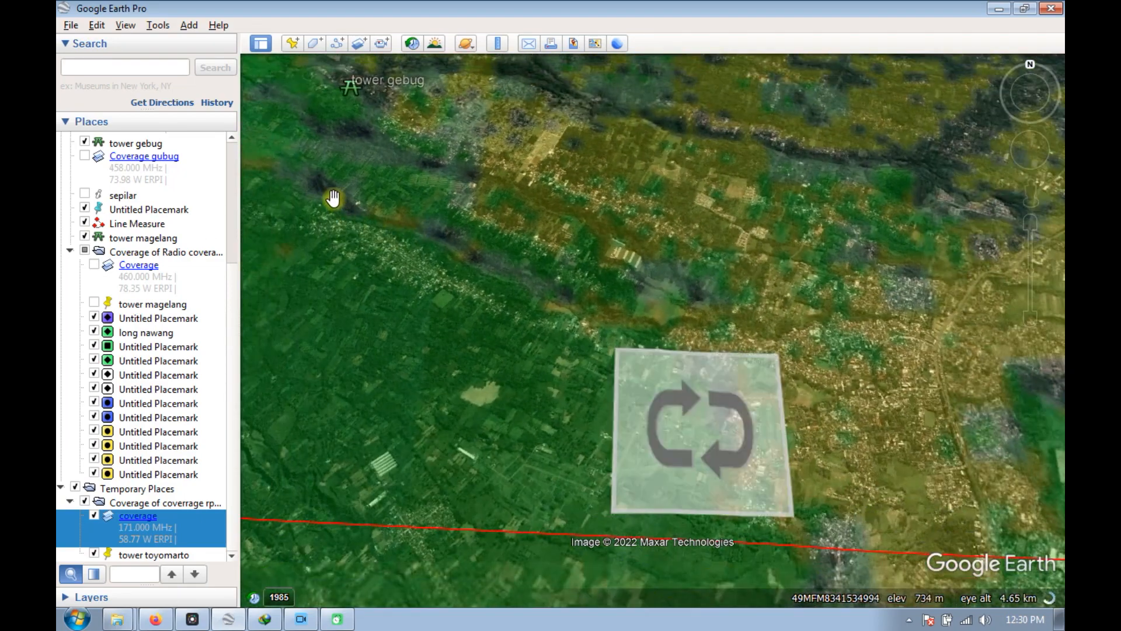
scroll(467, 268, "down", 5)
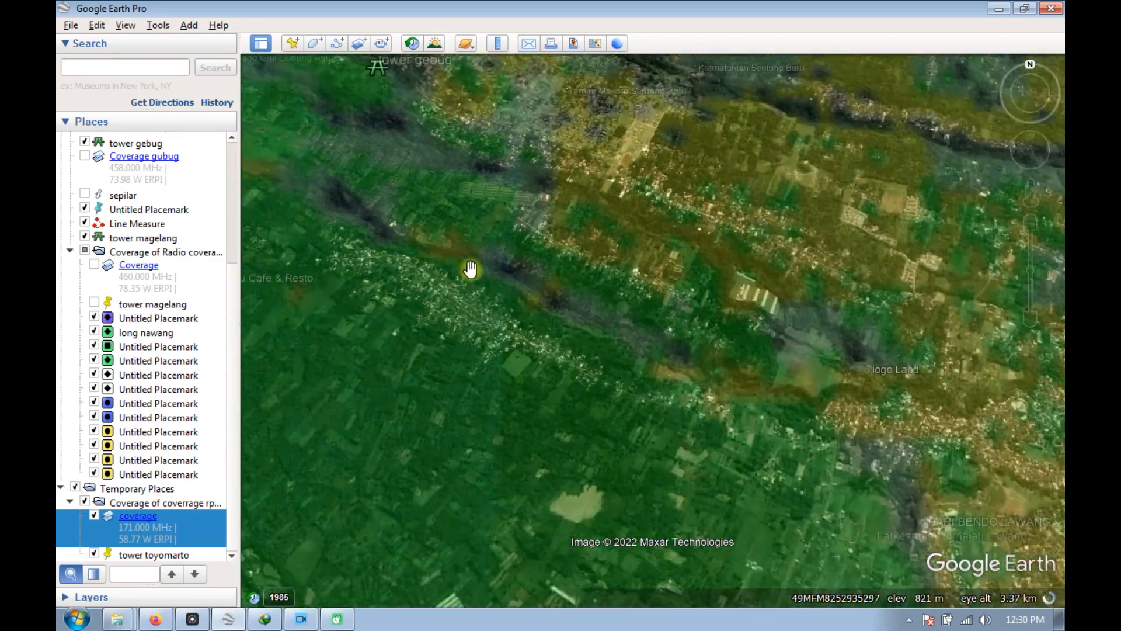
Inspect the uncovered patch of the coverage overlay along Jl. Indrokilo, near the red measurement line by Lawang.
scroll(519, 282, "down", 4)
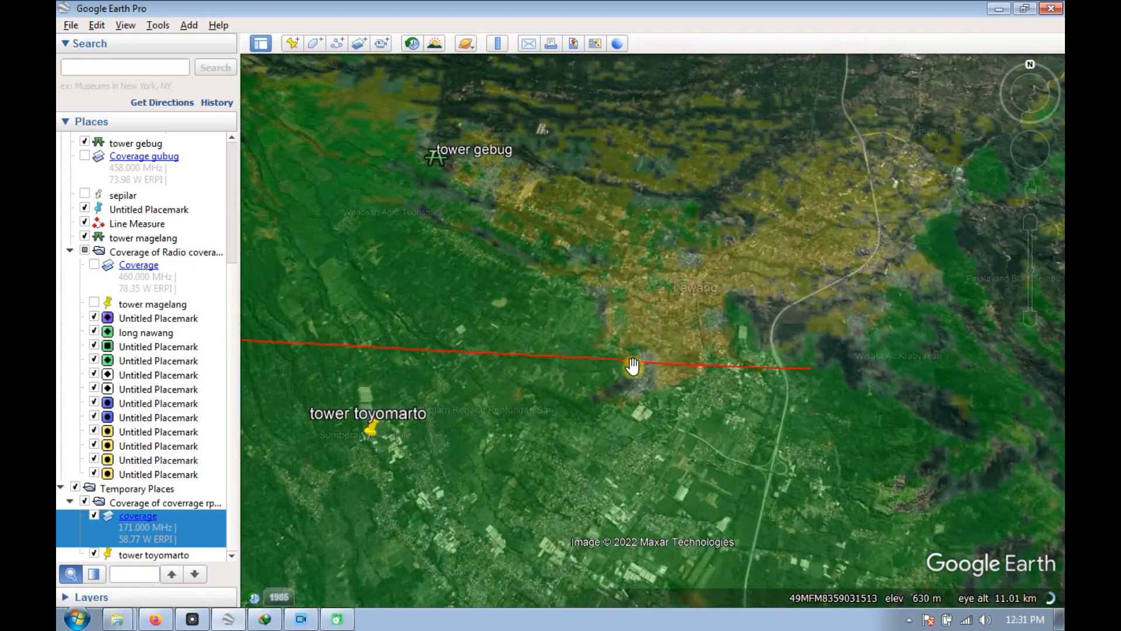
scroll(653, 362, "up", 5)
scroll(584, 403, "up", 3)
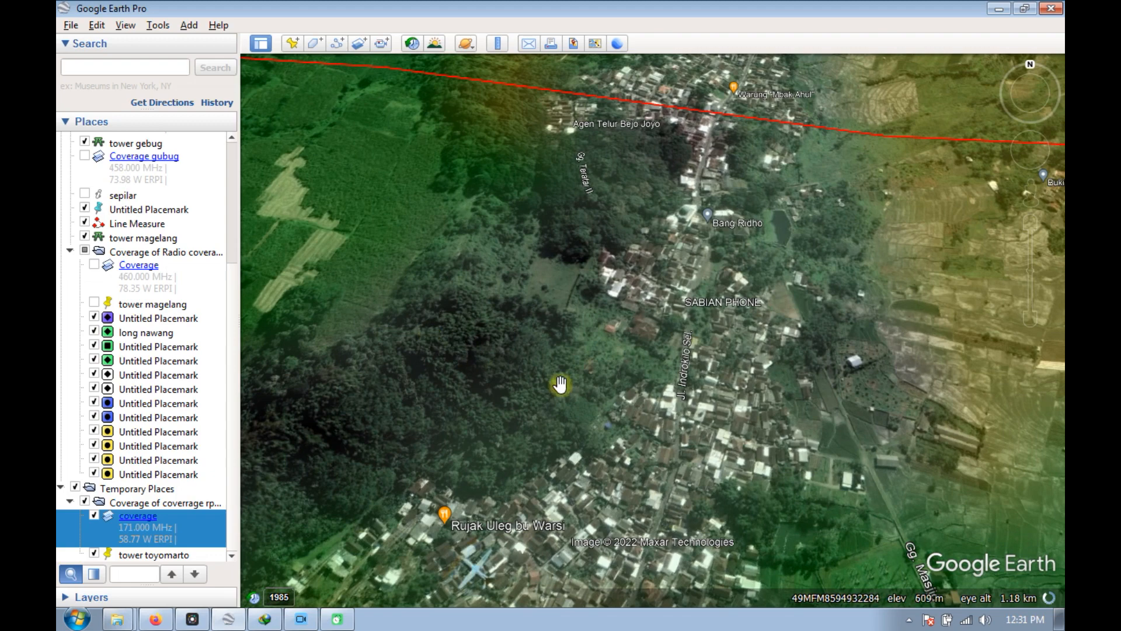
scroll(557, 320, "down", 2)
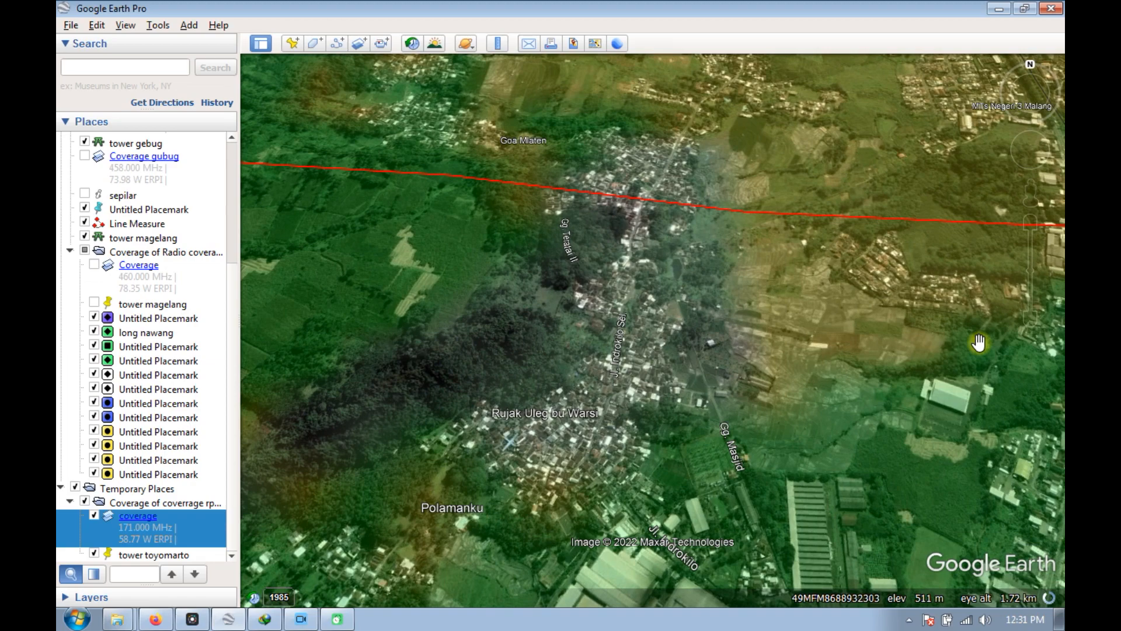
Examine the overall extent of the coverage overlay from the Lawang area out past tower toyomarto, tower gebug and tower beacukai ngenep.
scroll(978, 342, "down", 3)
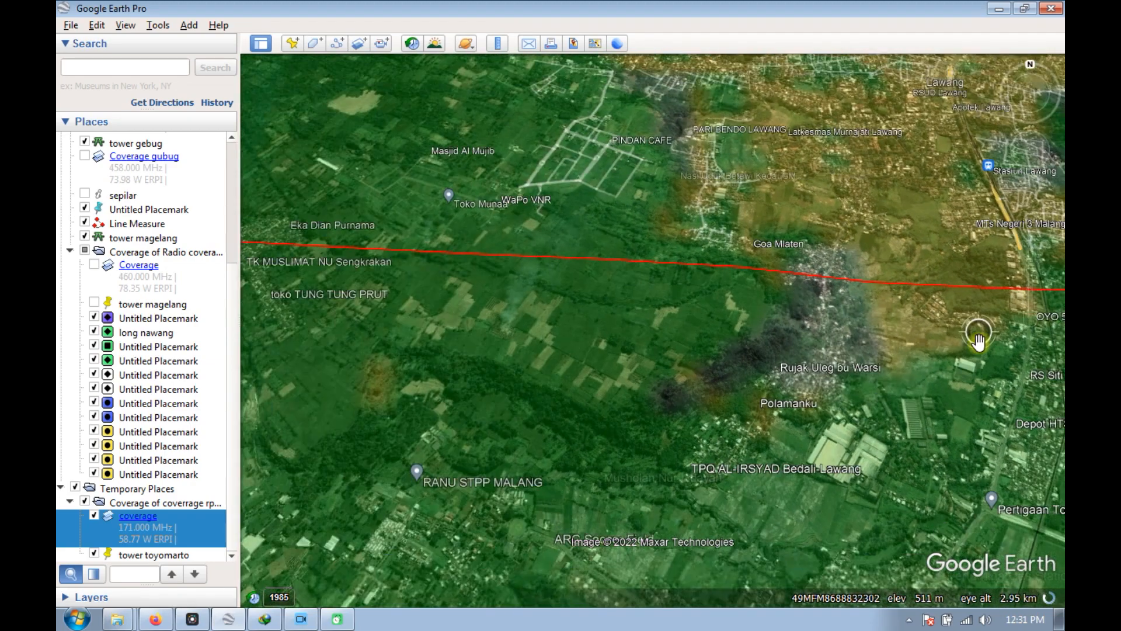
scroll(978, 342, "down", 4)
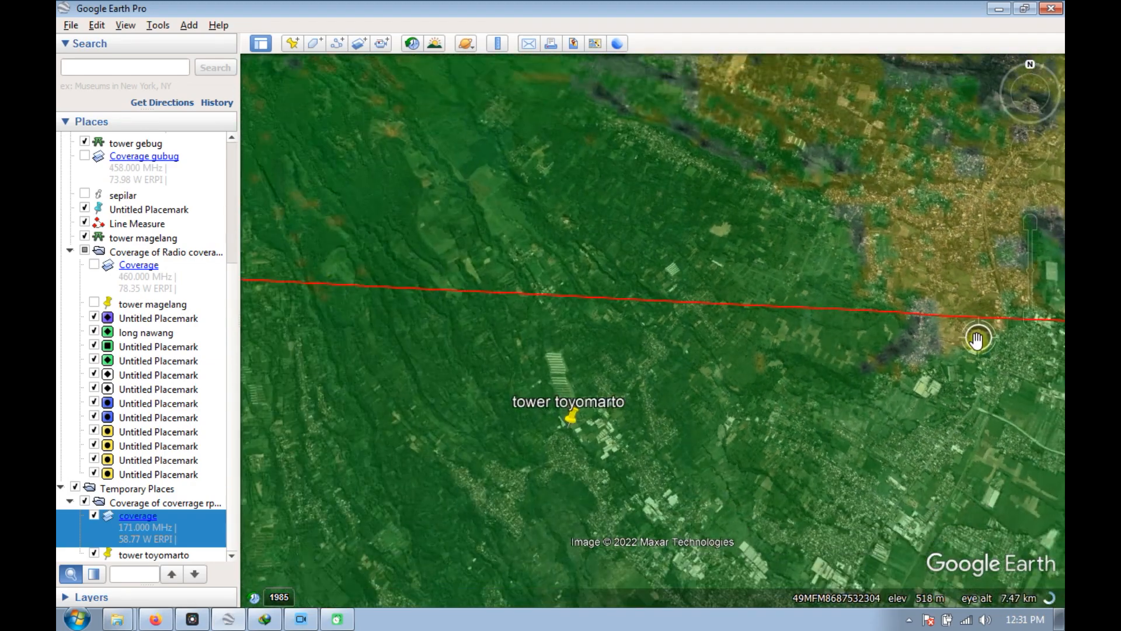
scroll(977, 339, "down", 3)
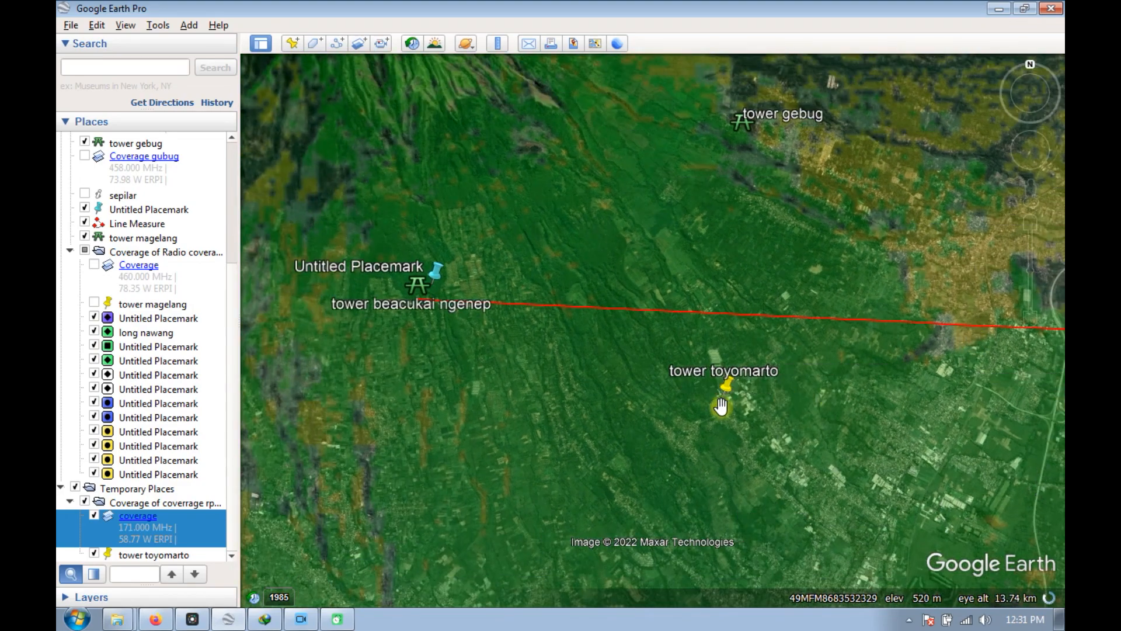
scroll(706, 365, "down", 3)
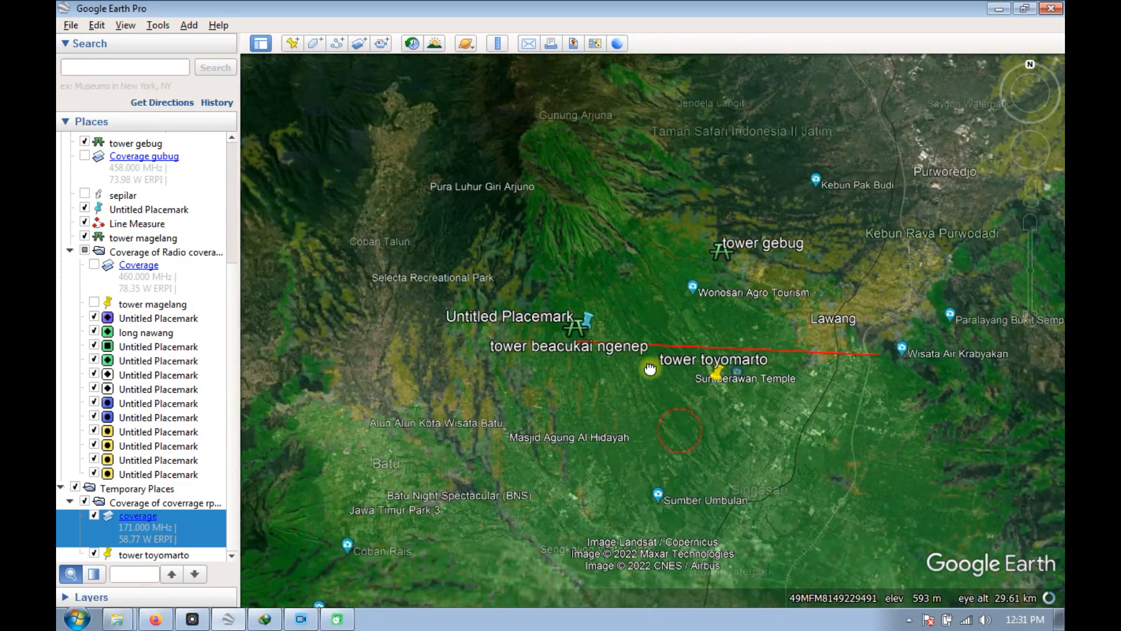
left_click_drag(650, 369, 603, 304)
scroll(743, 290, "up", 2)
scroll(728, 292, "down", 1)
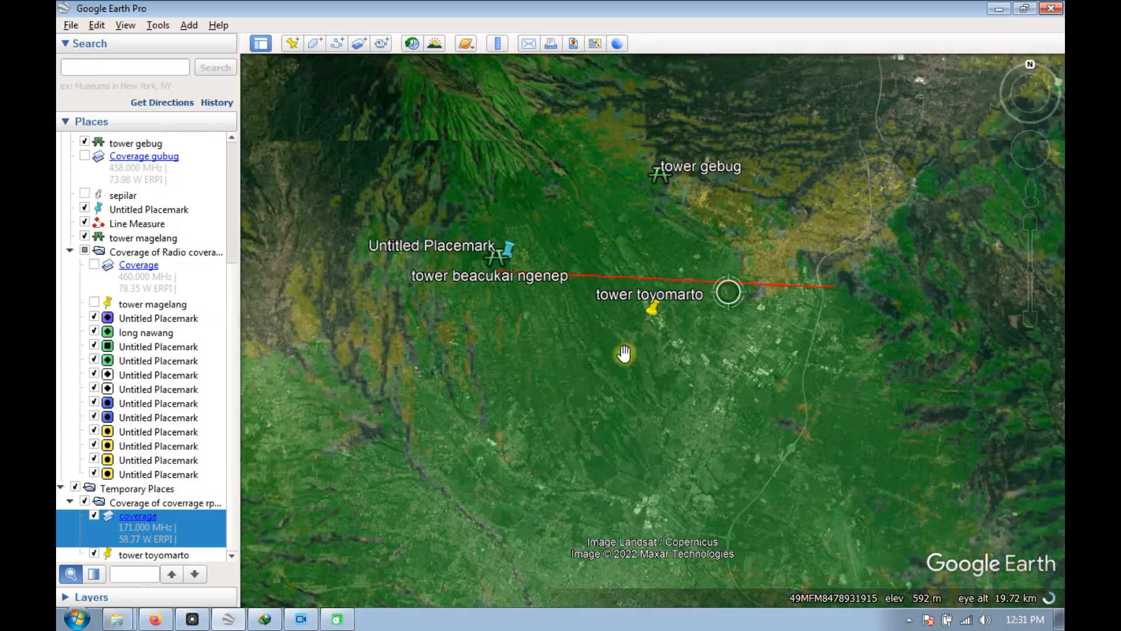
scroll(593, 297, "down", 4)
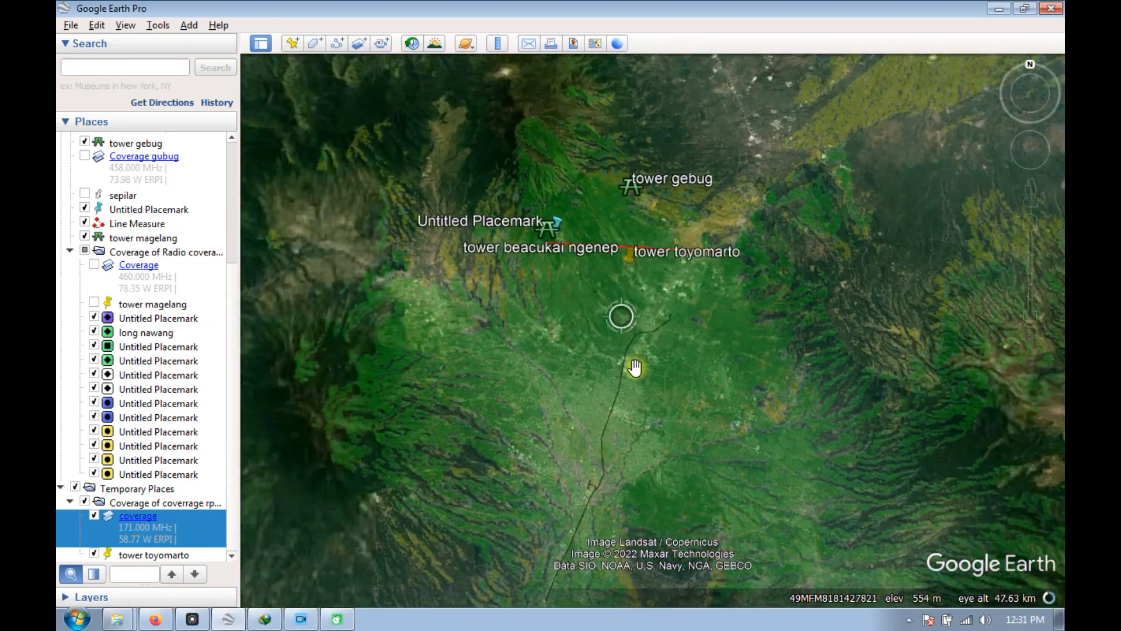
Inspect the coverage overlay over Malang, including the uncovered riverside neighbourhoods near Muharto, and the area north to Singasari.
scroll(623, 472, "up", 5)
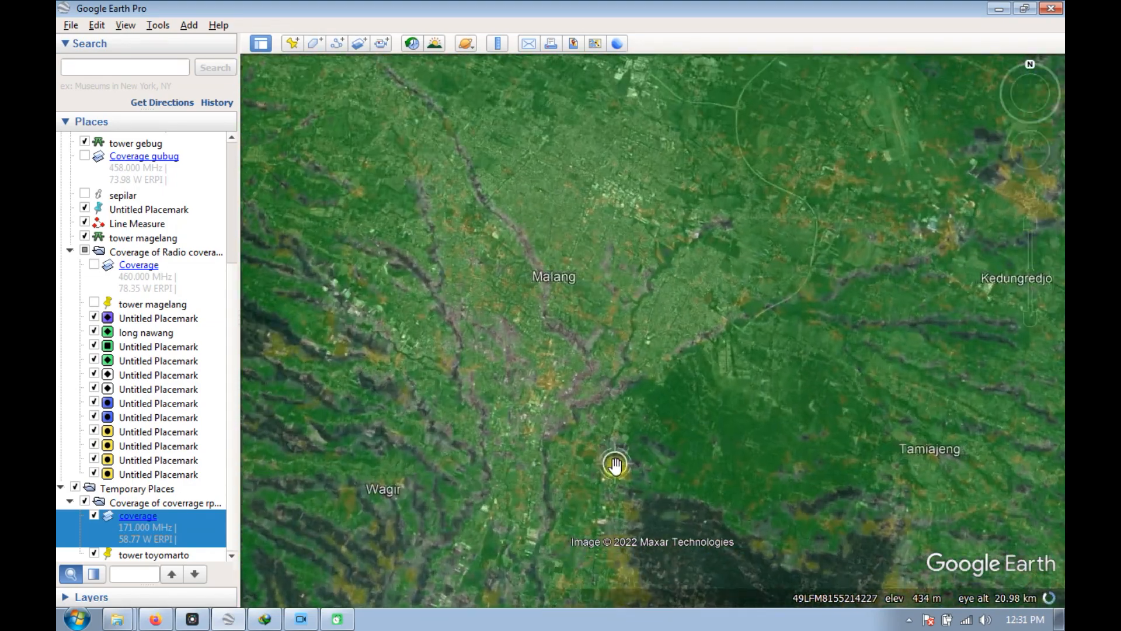
scroll(616, 462, "up", 2)
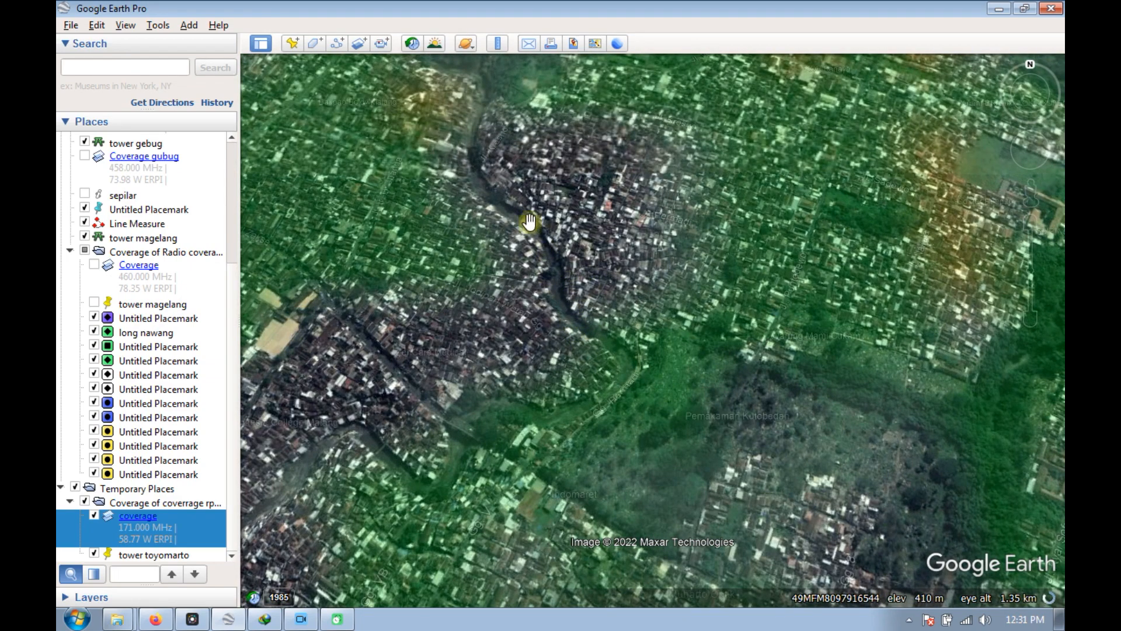
scroll(512, 209, "down", 4)
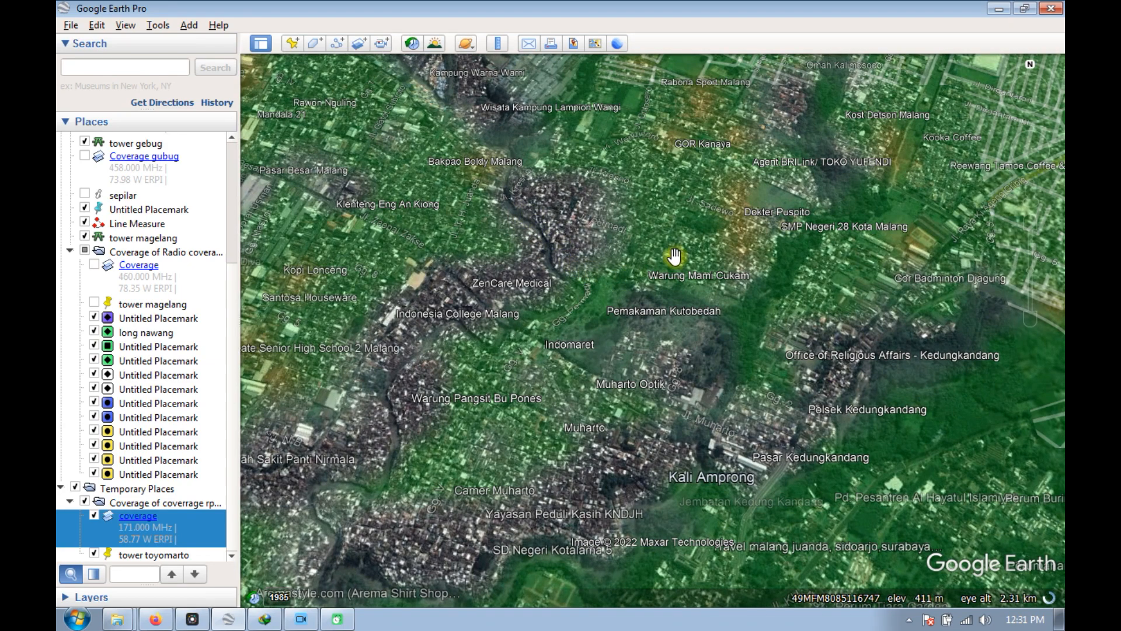
scroll(678, 348, "down", 4)
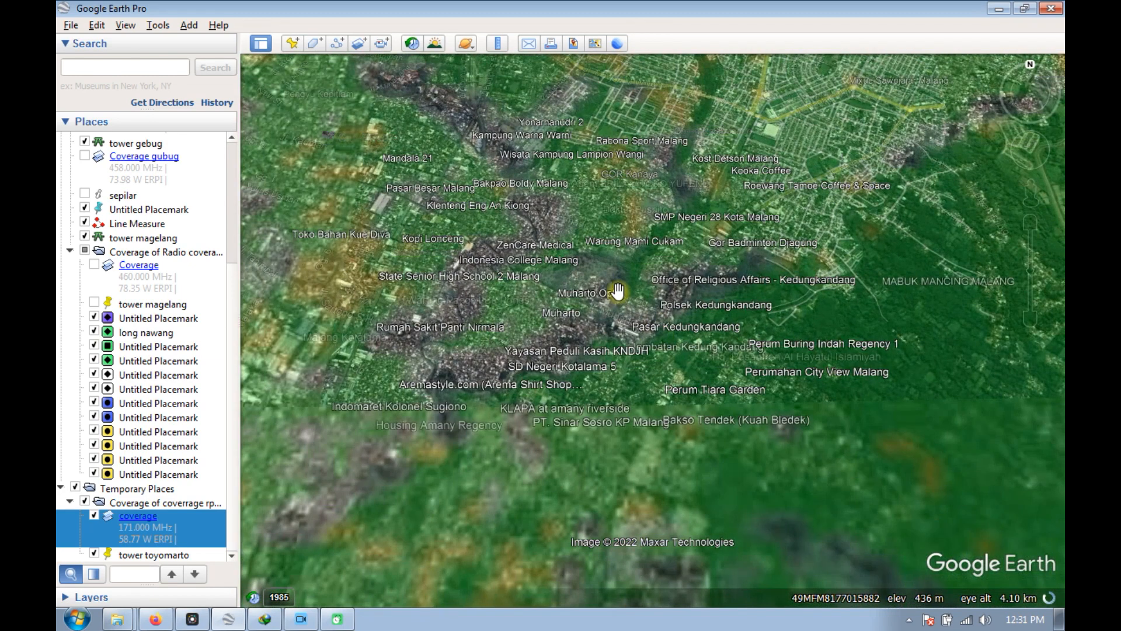
scroll(617, 290, "down", 5)
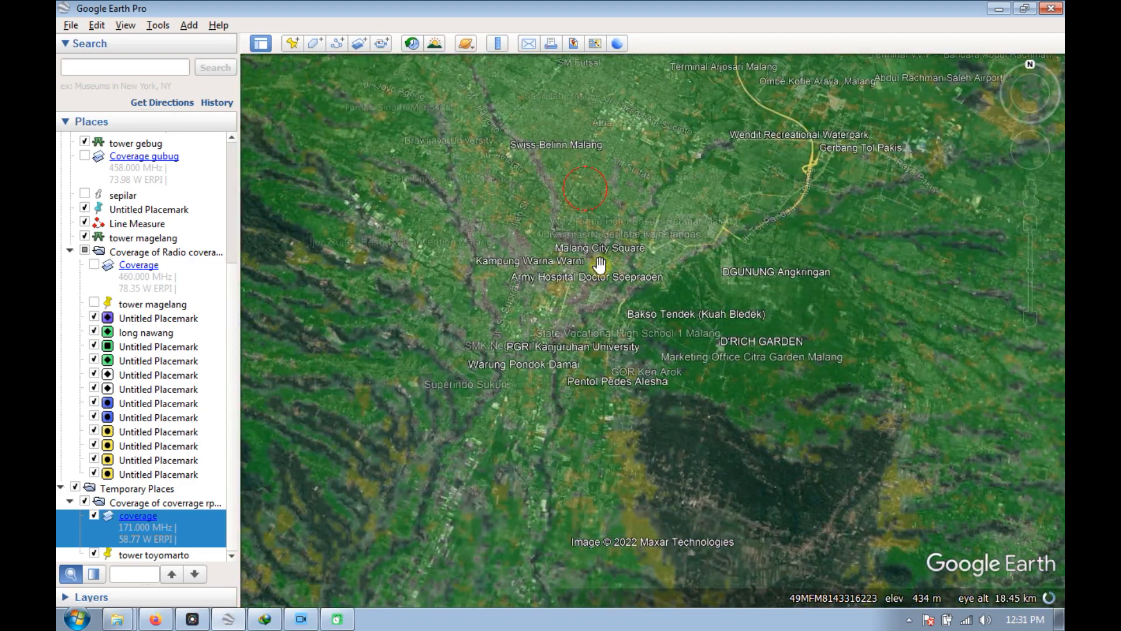
scroll(601, 269, "down", 5)
scroll(591, 275, "down", 5)
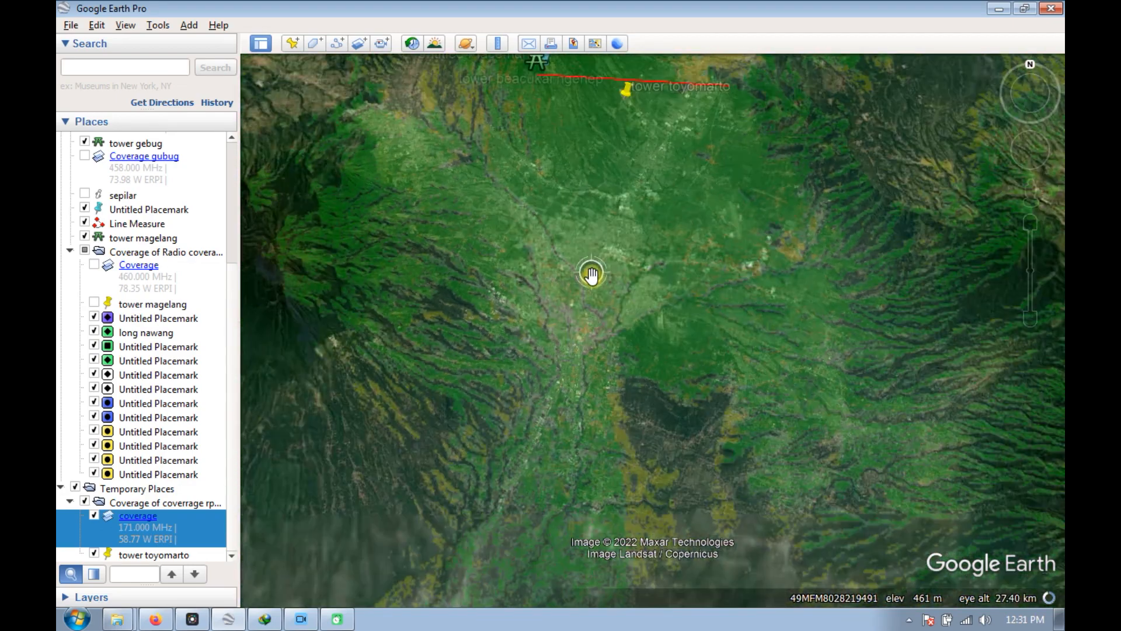
scroll(595, 143, "up", 3)
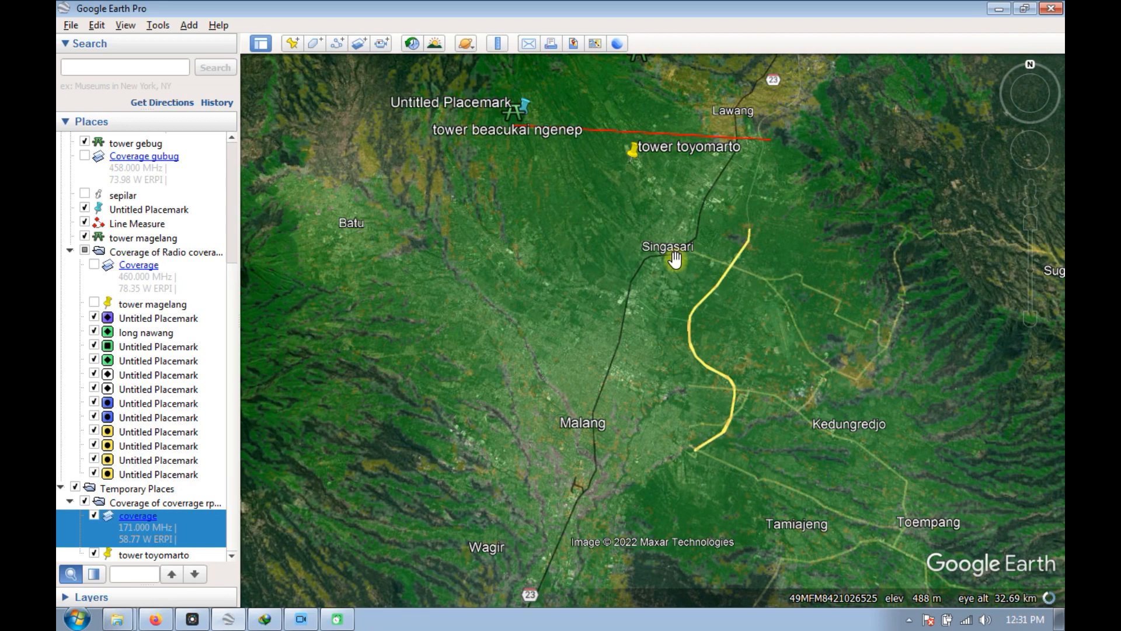
Switch to Nautel's Radio Coverage Tool in Firefox and start a new coverage plot with tower toyomarto as the transmitter site.
left_click(999, 10)
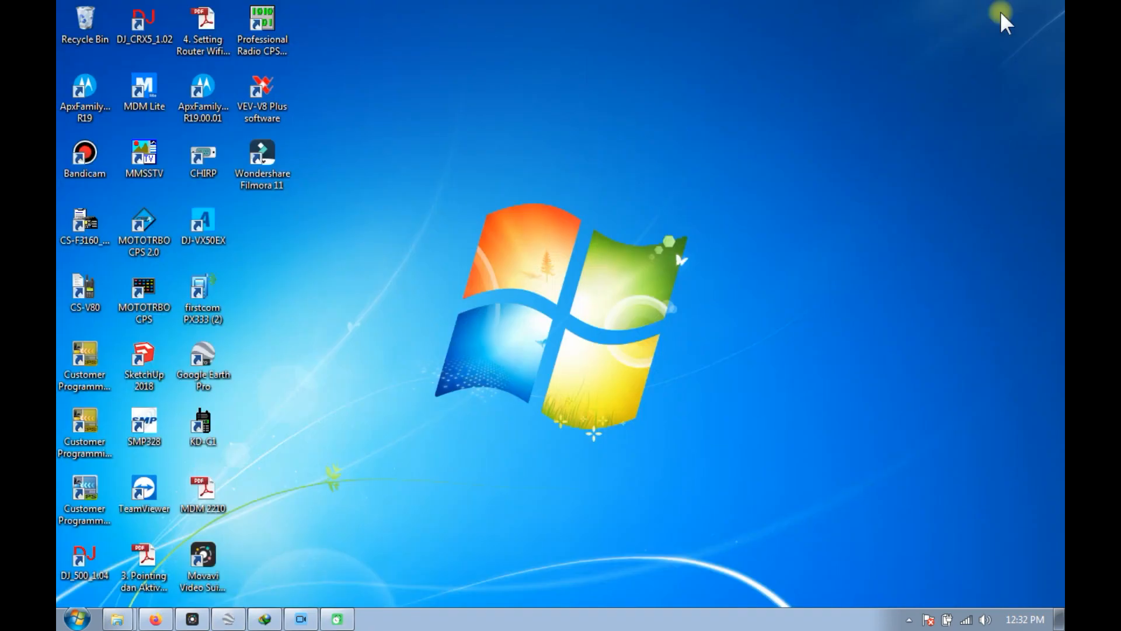
left_click(155, 619)
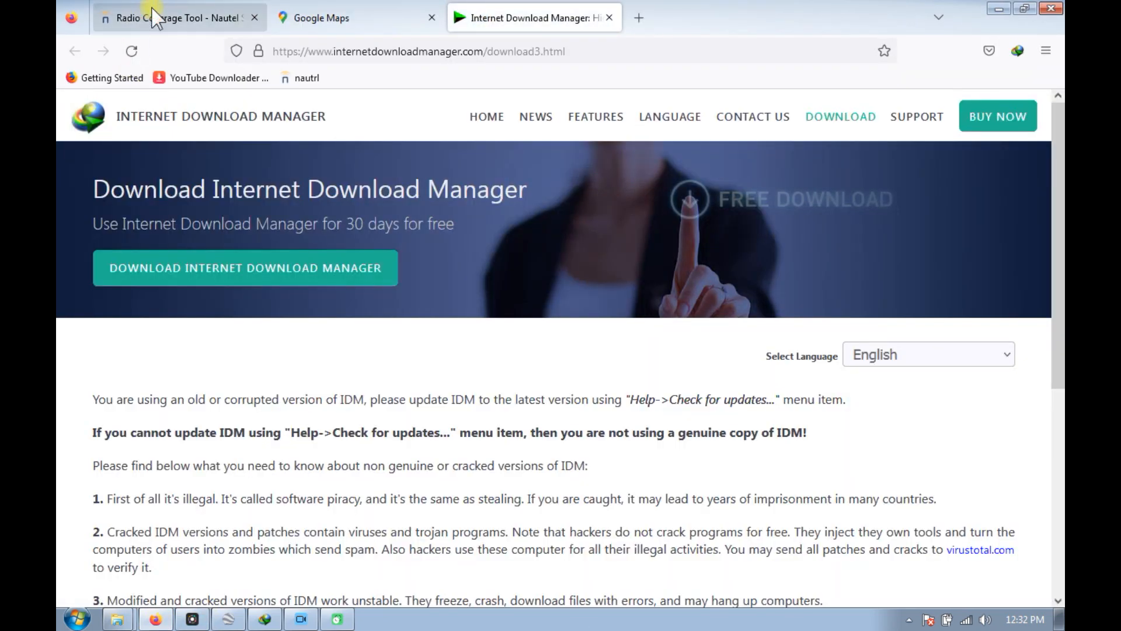
left_click(151, 17)
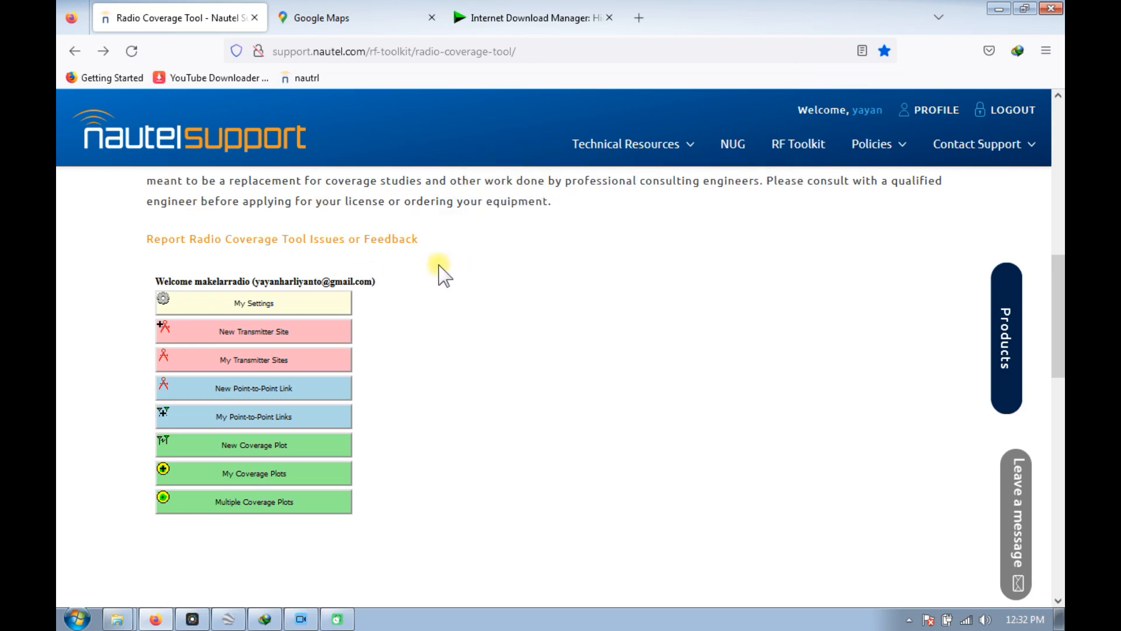
scroll(435, 277, "down", 1)
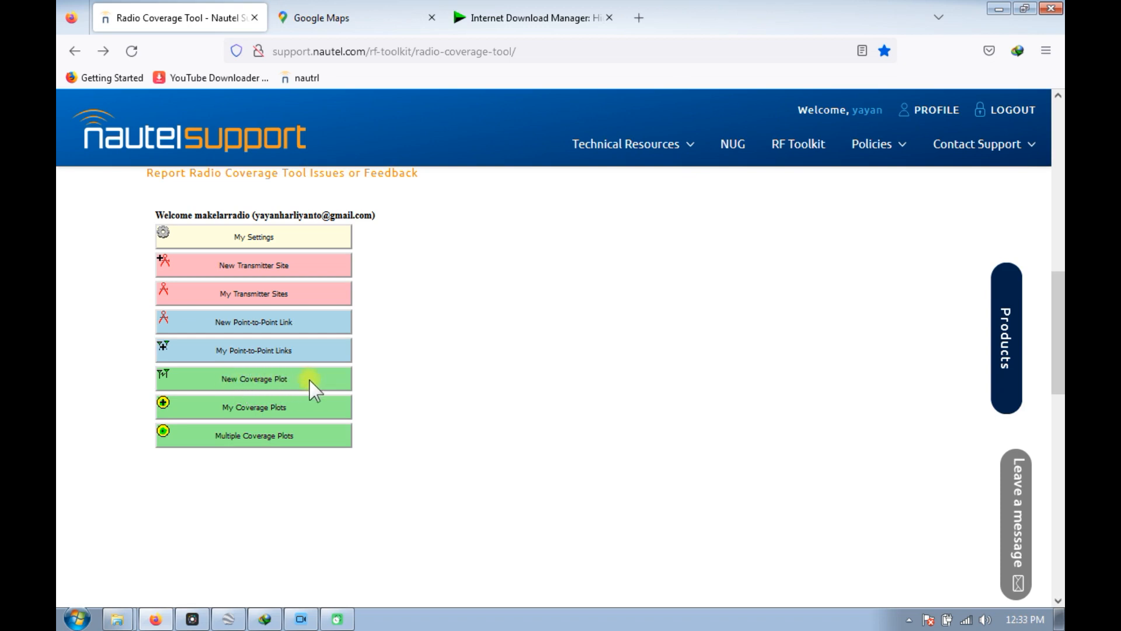
left_click(261, 380)
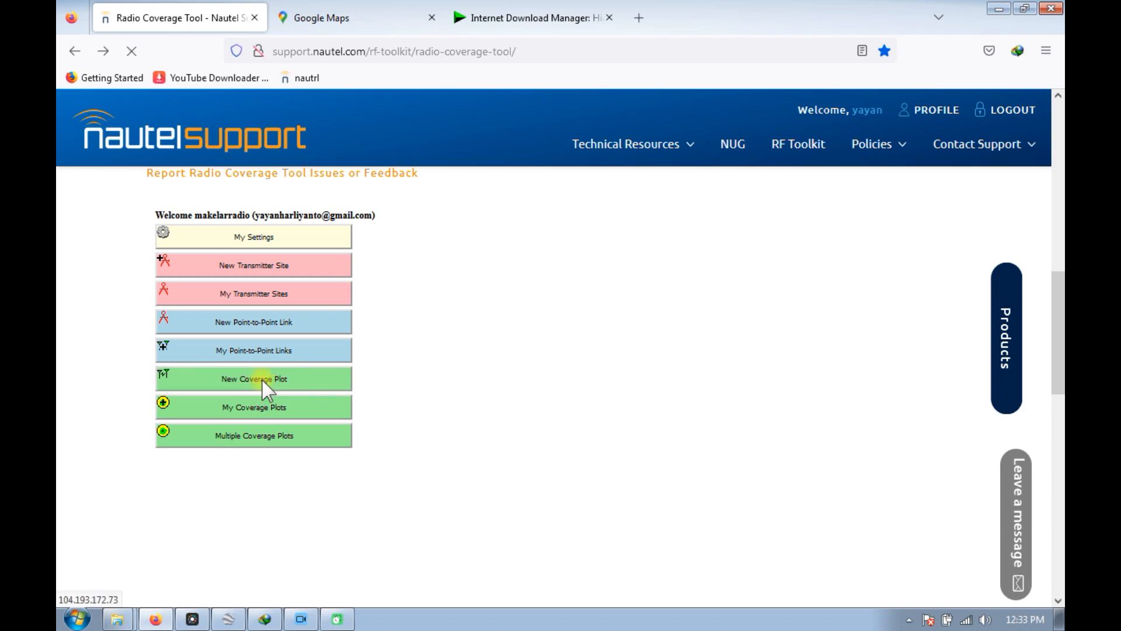
left_click(454, 267)
left_click(354, 432)
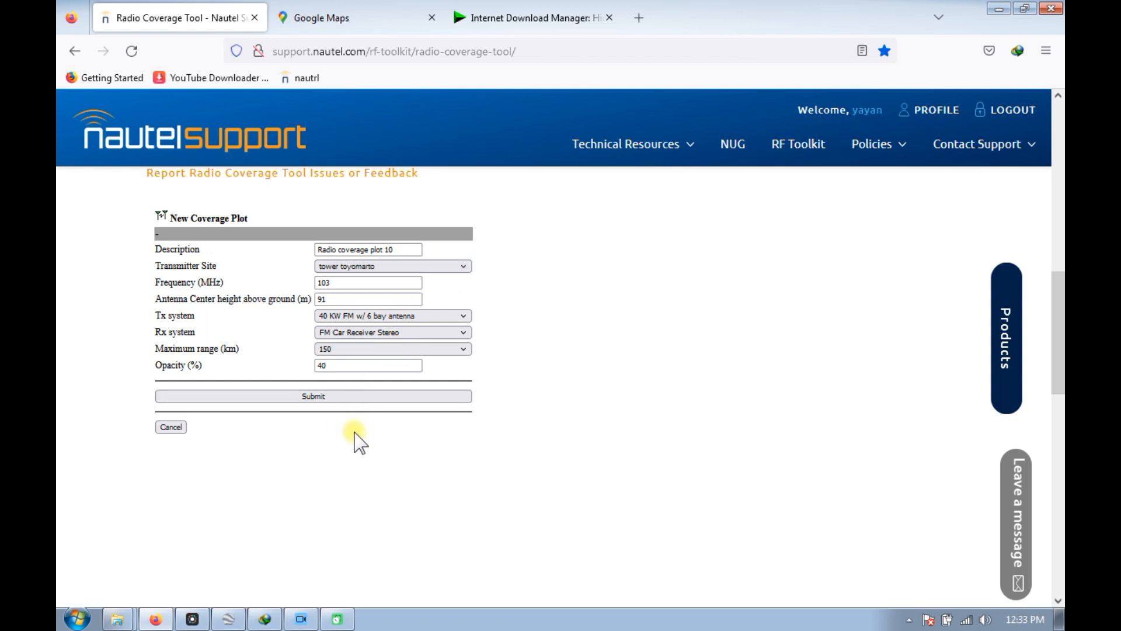
Set the new coverage plot's frequency to 450 MHz.
double_click(315, 285)
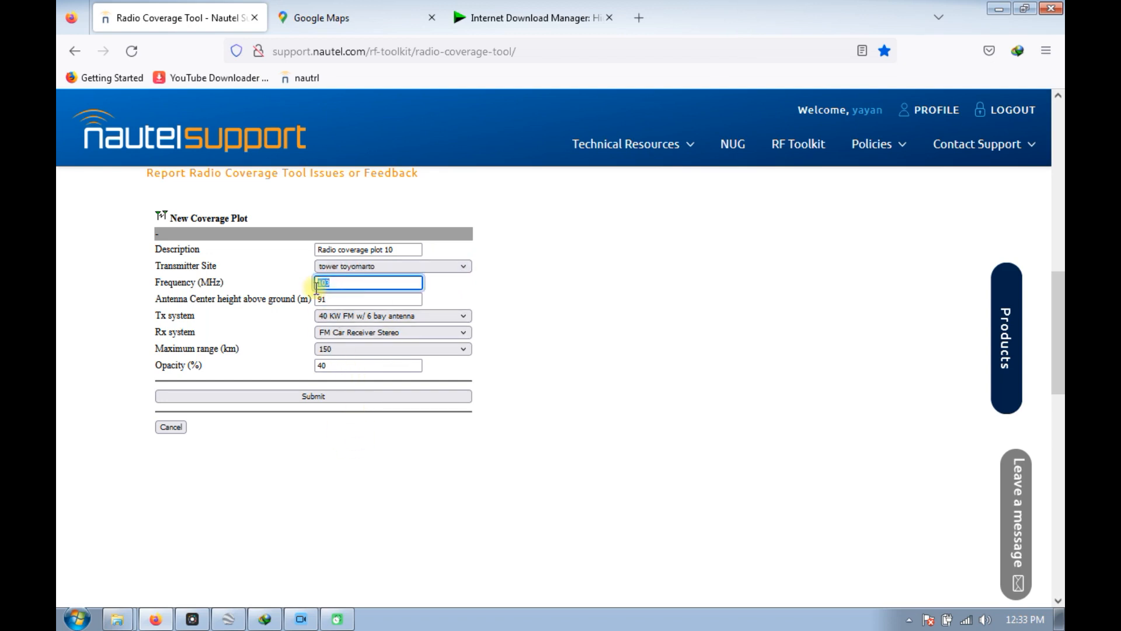
type("450")
left_click(808, 279)
left_click_drag(395, 249, 309, 258)
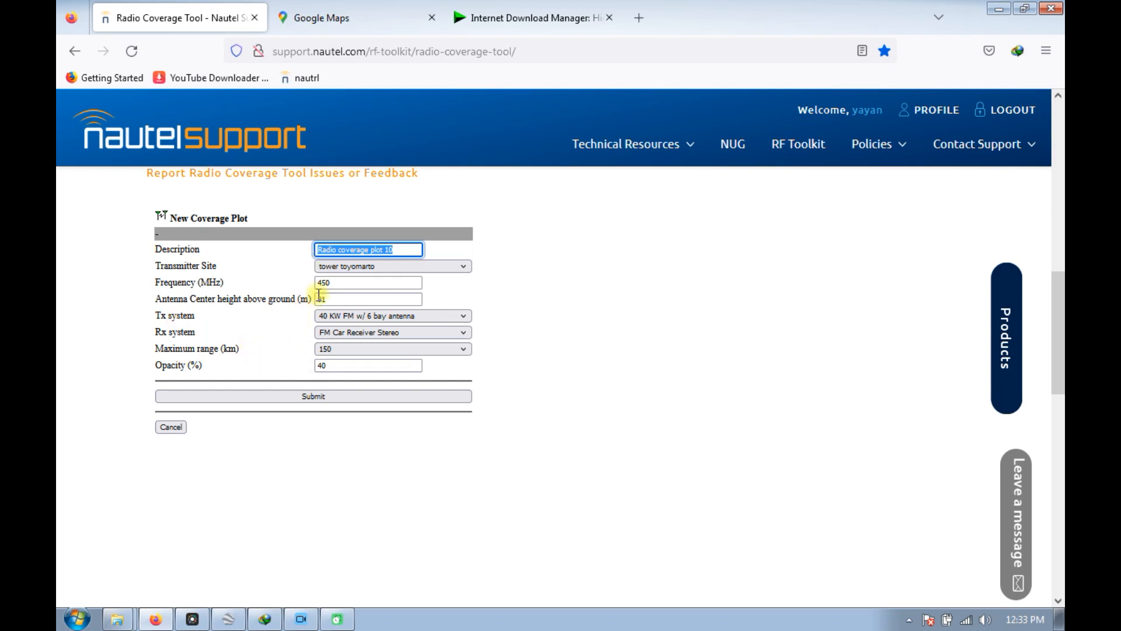
left_click_drag(326, 299, 294, 302)
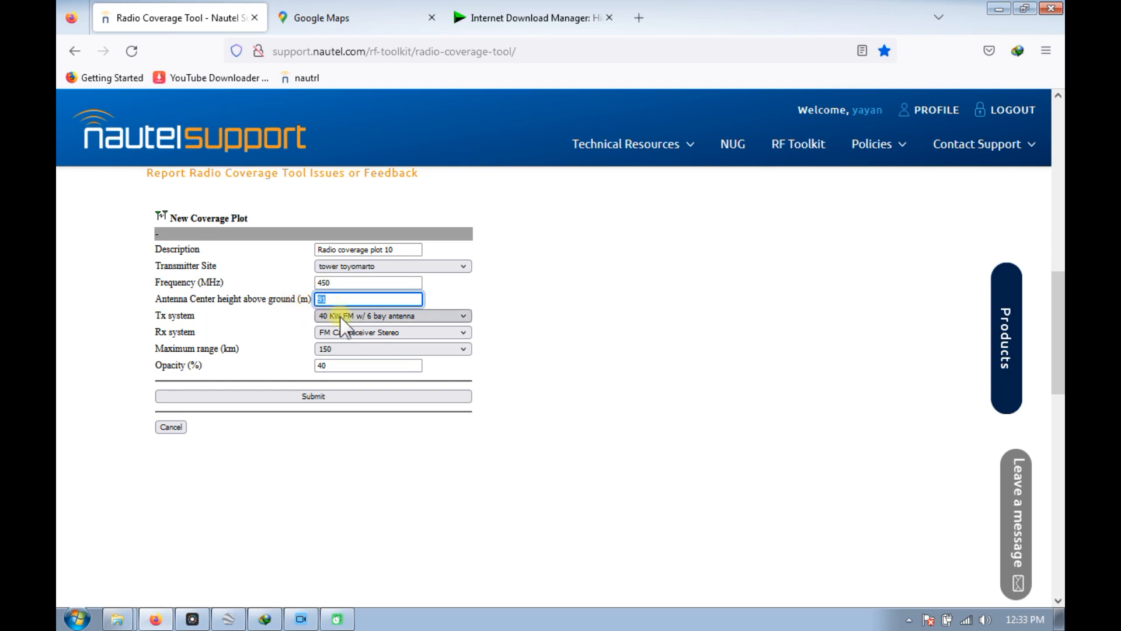
key("Tab")
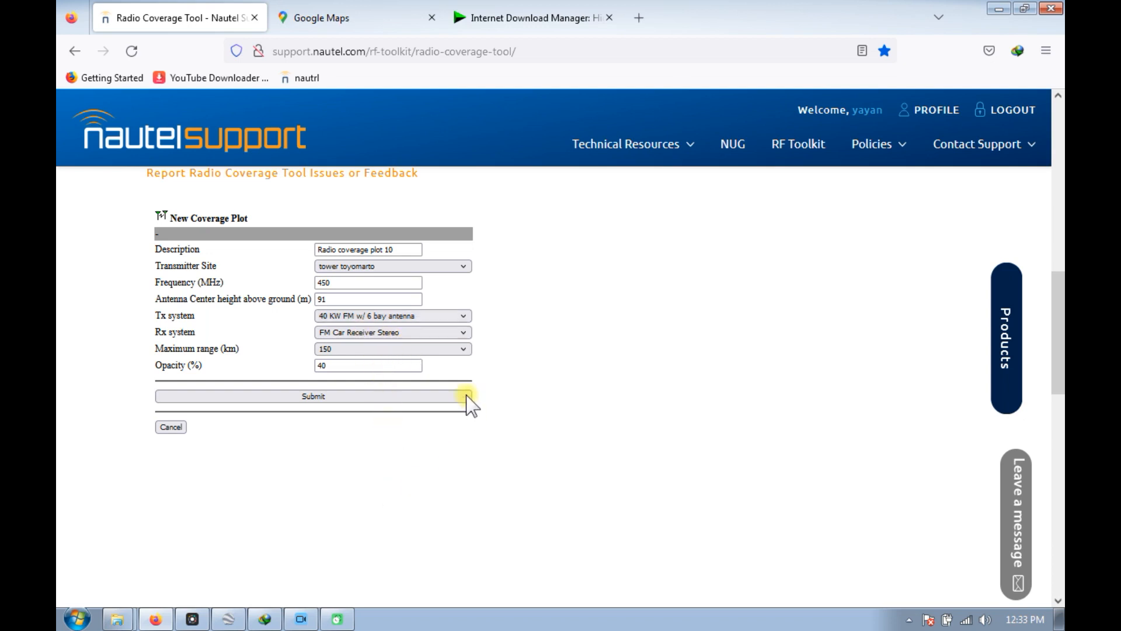
Choose the Custom Tx system and set its Tx power to 20 watts.
left_click(345, 582)
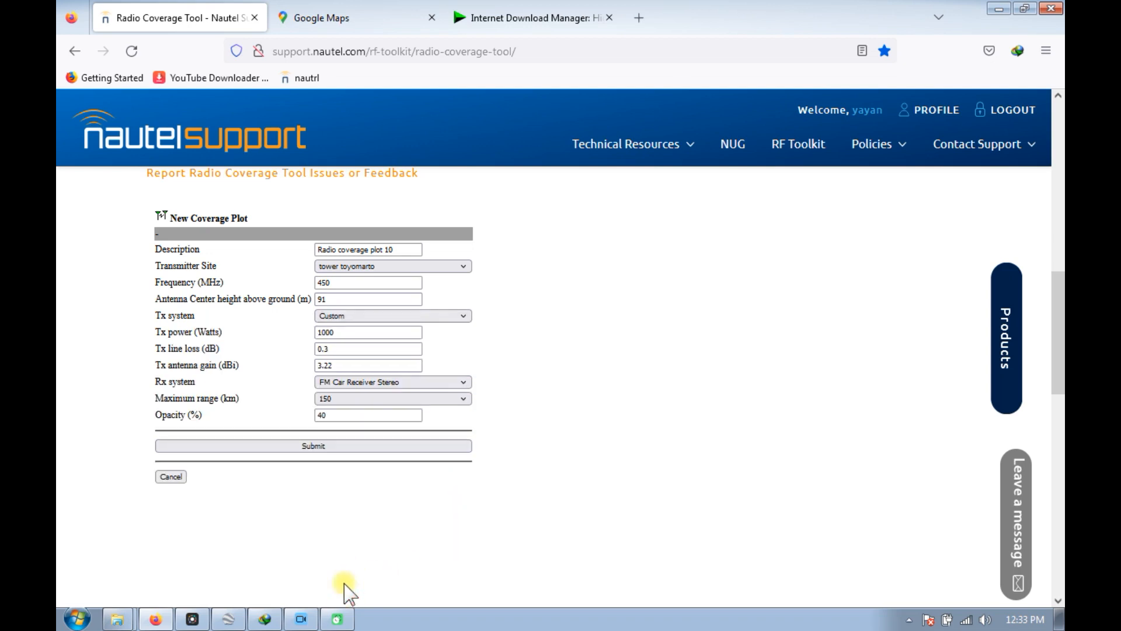
left_click_drag(338, 332, 314, 332)
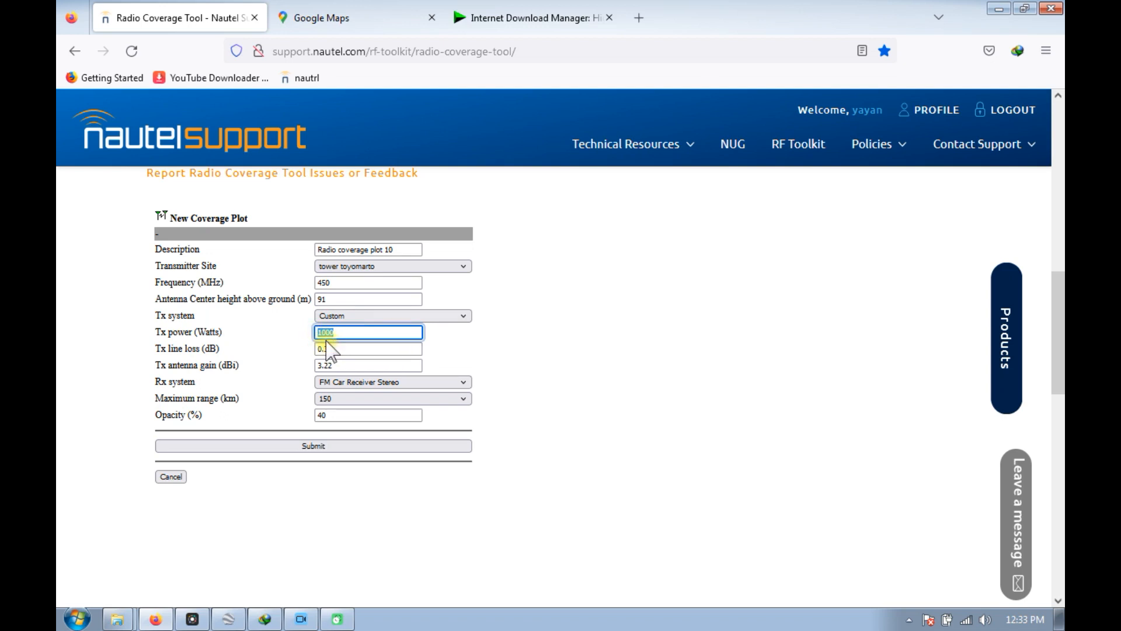
type("2")
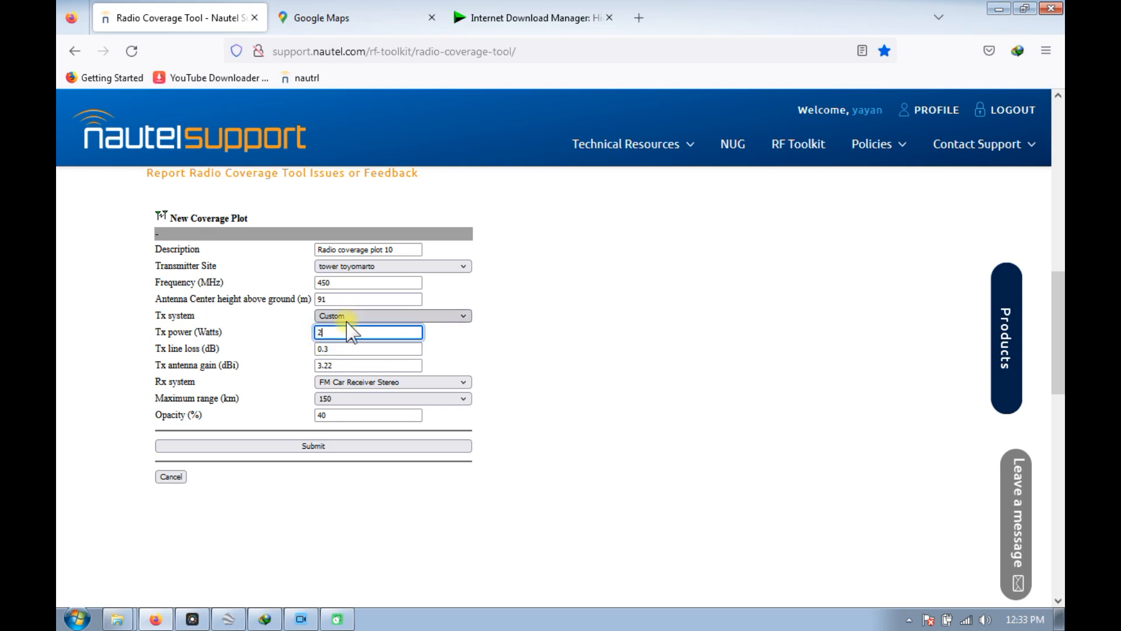
type("0")
left_click(507, 306)
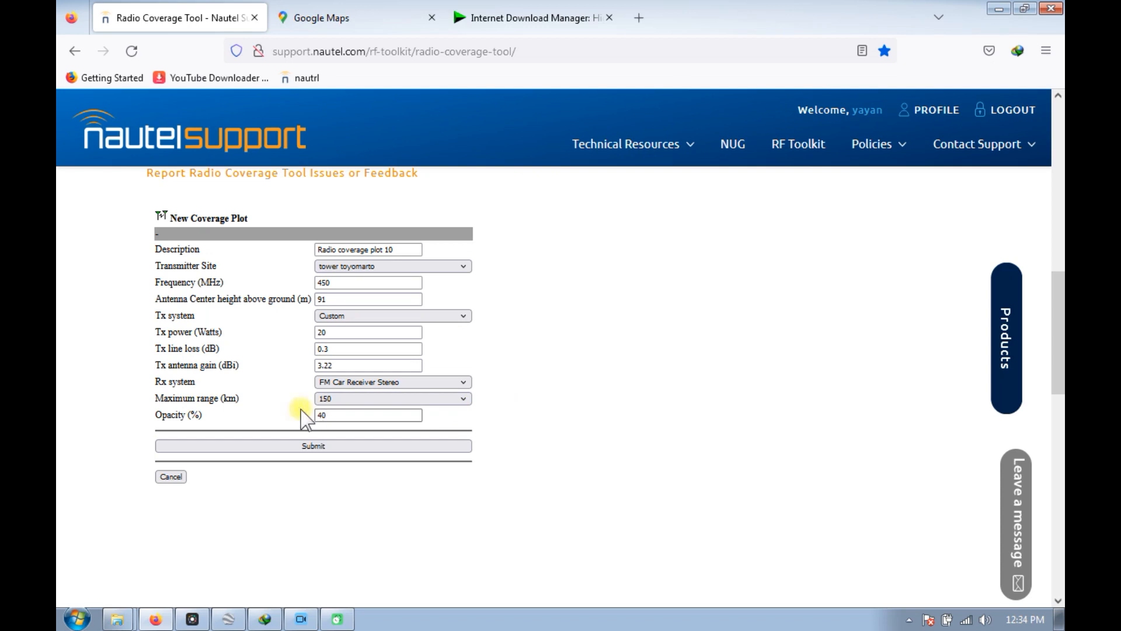
Set the maximum range to 50 km and the antenna center height to 20 m, and submit the coverage plot.
left_click(462, 399)
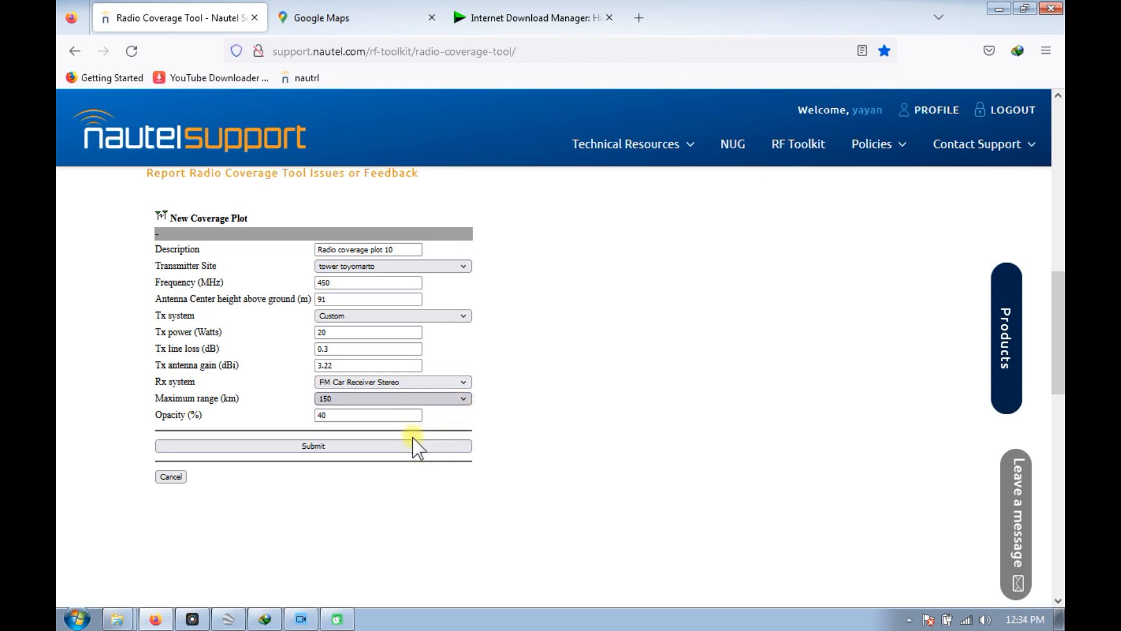
left_click(376, 412)
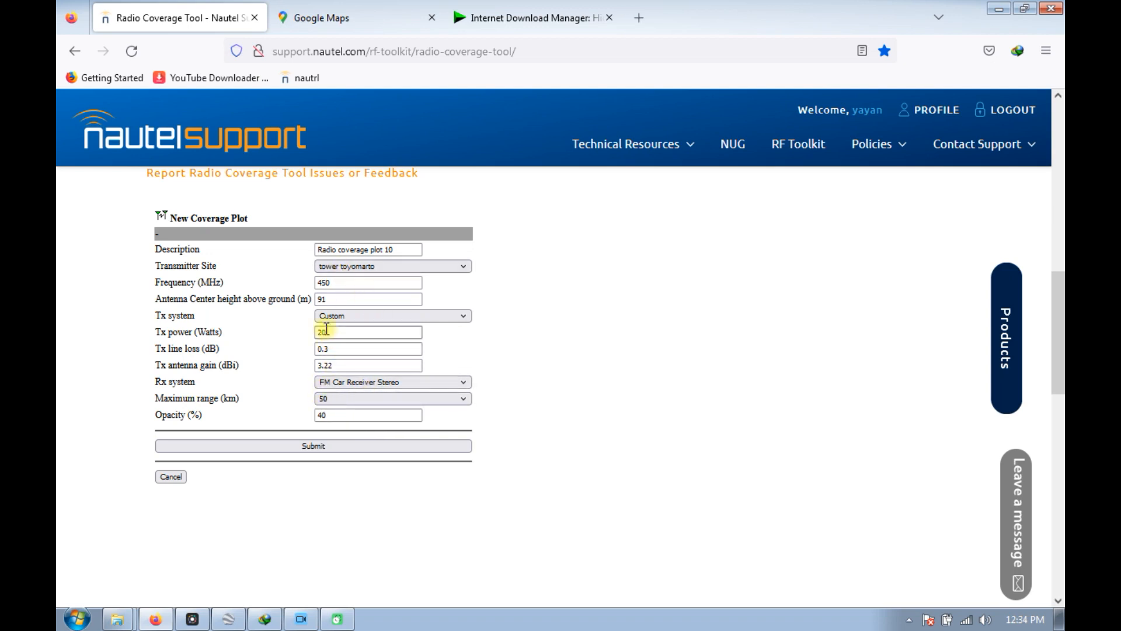
double_click(320, 298)
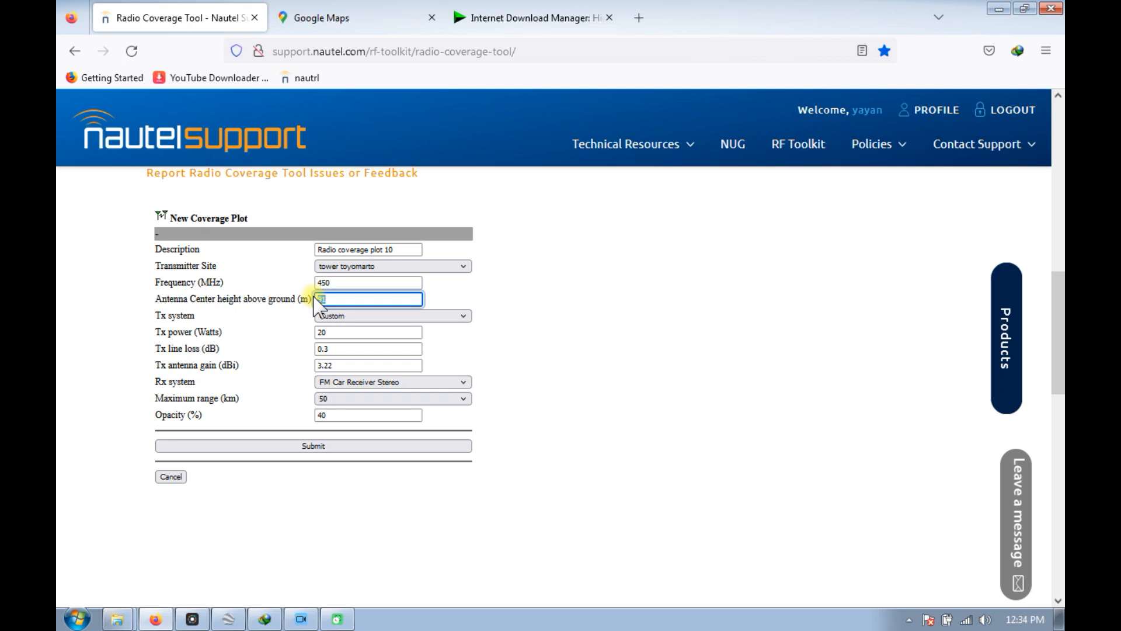
type("4")
type("20")
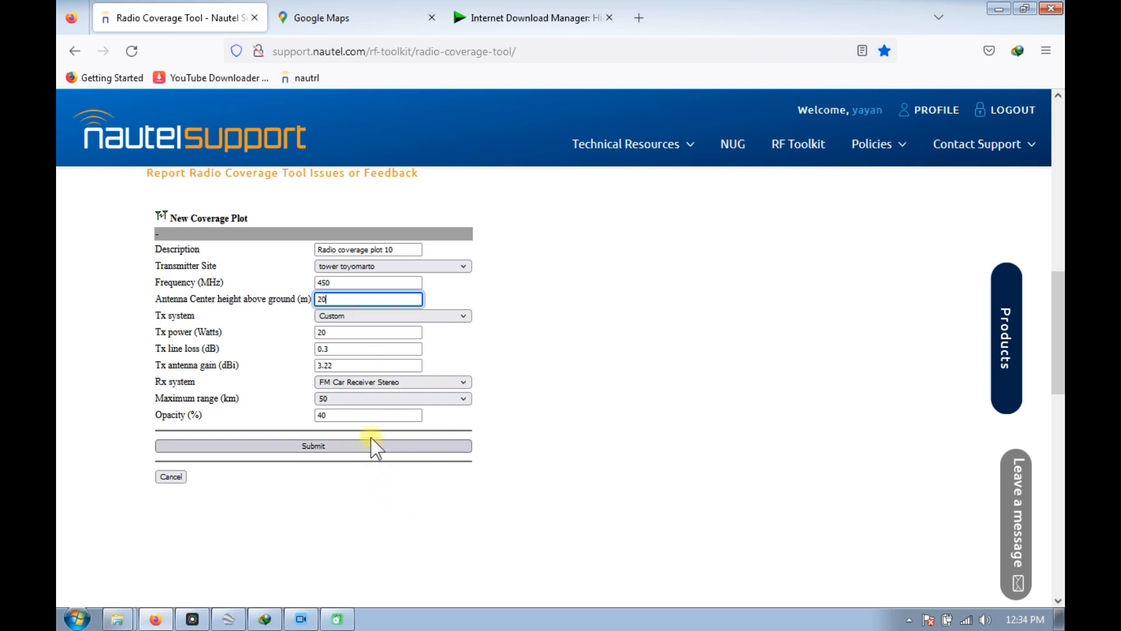
left_click(374, 447)
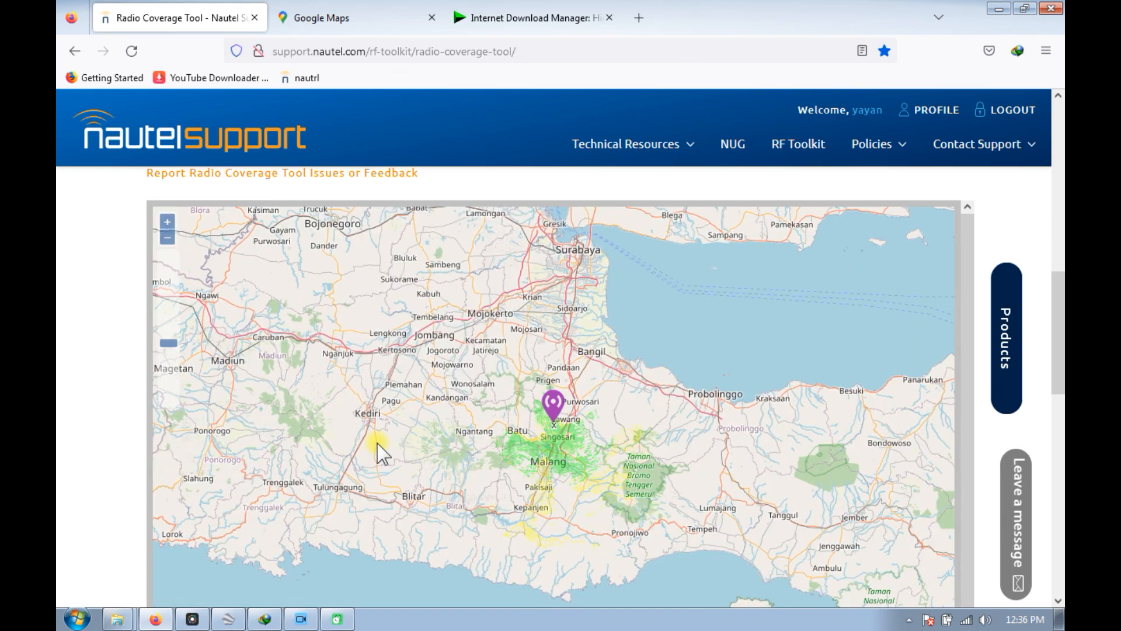
Examine the generated coverage map around the transmitter site, Singosari and Malang.
scroll(554, 437, "up", 2)
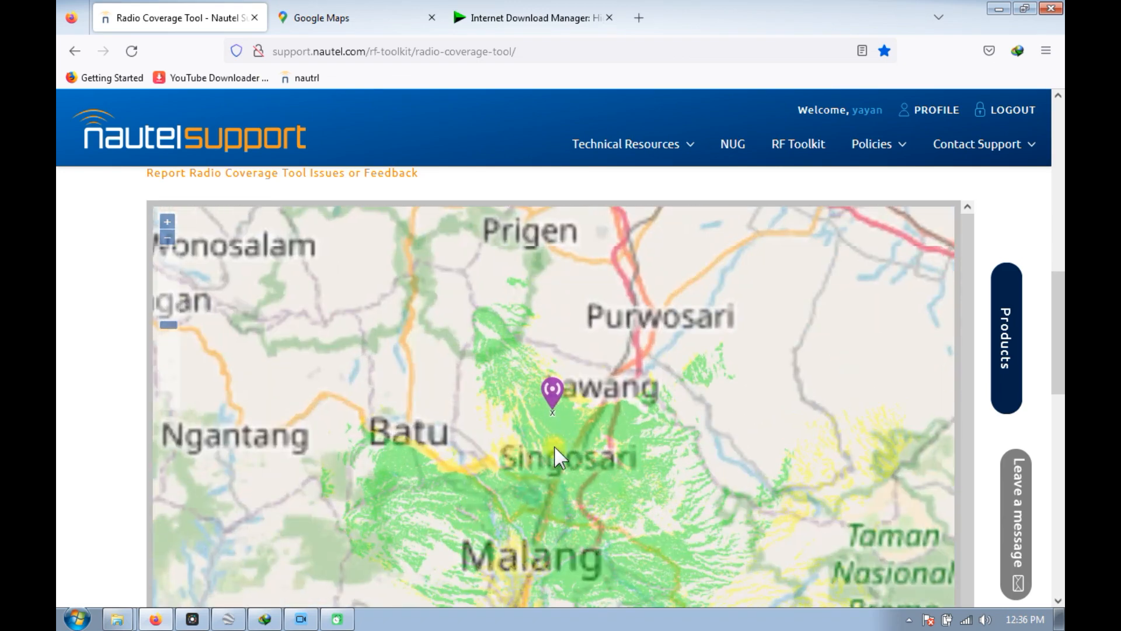
scroll(619, 409, "down", 1)
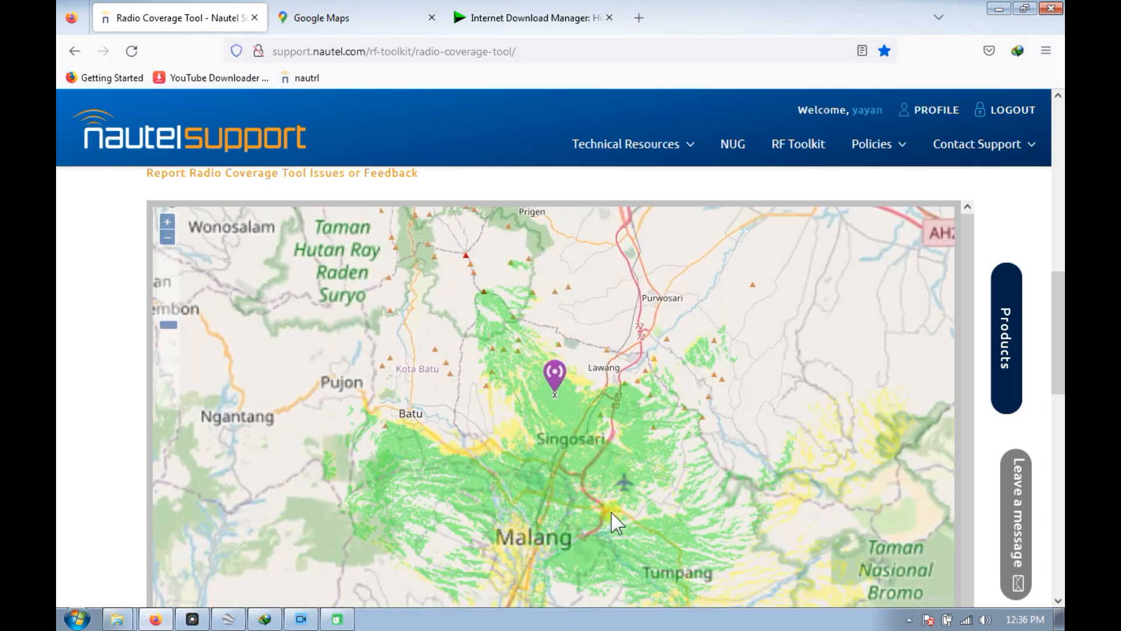
scroll(619, 404, "down", 2)
scroll(591, 477, "up", 1)
scroll(591, 478, "up", 1)
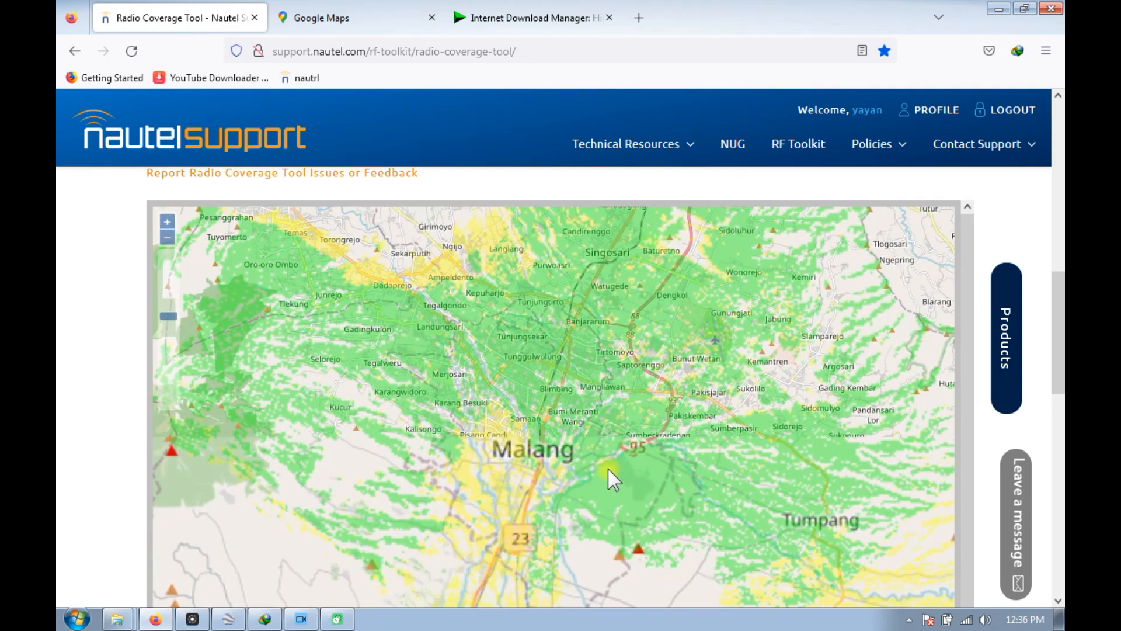
Examine the 450 MHz coverage map from the tower toyomarto site across Batu, Malang and Tumpang.
scroll(586, 478, "down", 1)
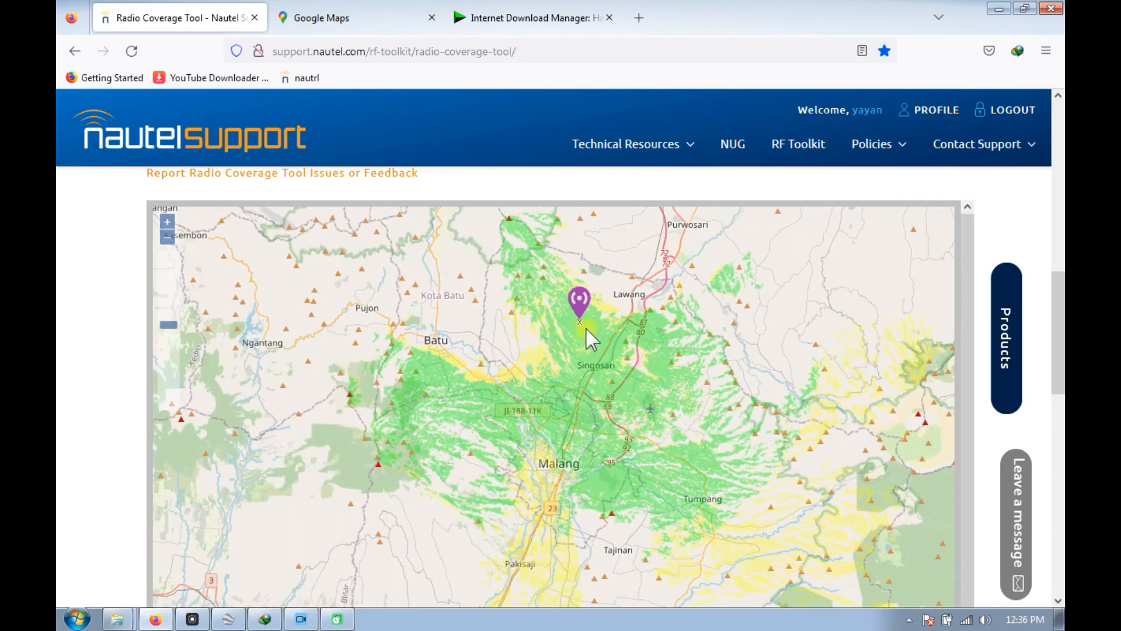
scroll(584, 331, "up", 1)
scroll(586, 327, "down", 1)
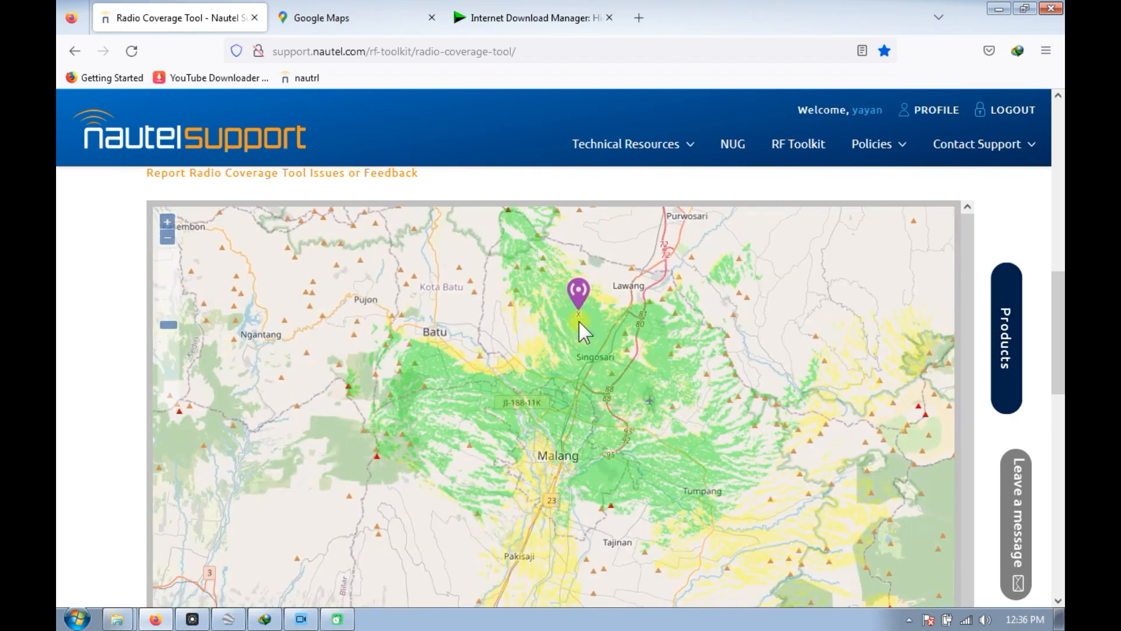
scroll(585, 333, "down", 1)
scroll(571, 292, "up", 1)
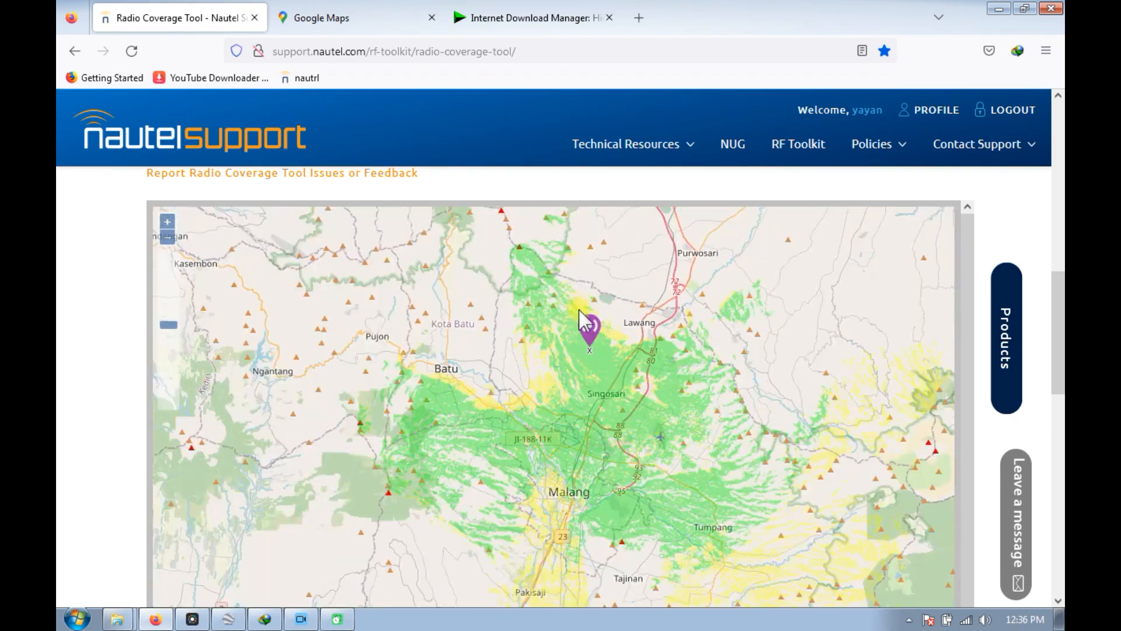
scroll(578, 304, "up", 1)
scroll(584, 379, "down", 1)
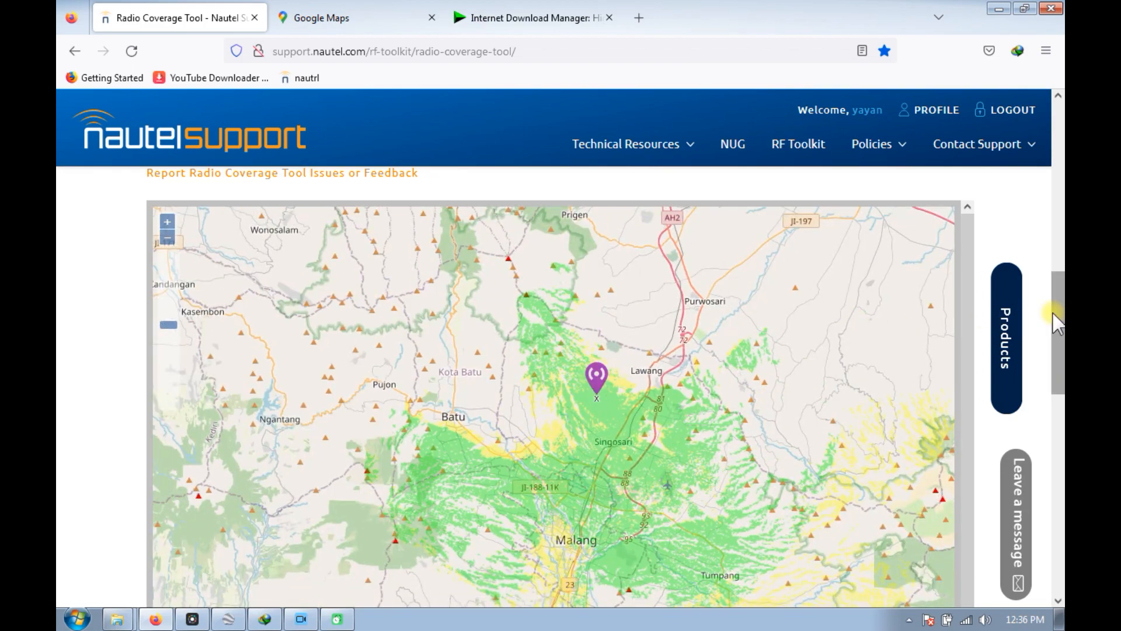
left_click_drag(1058, 324, 1054, 356)
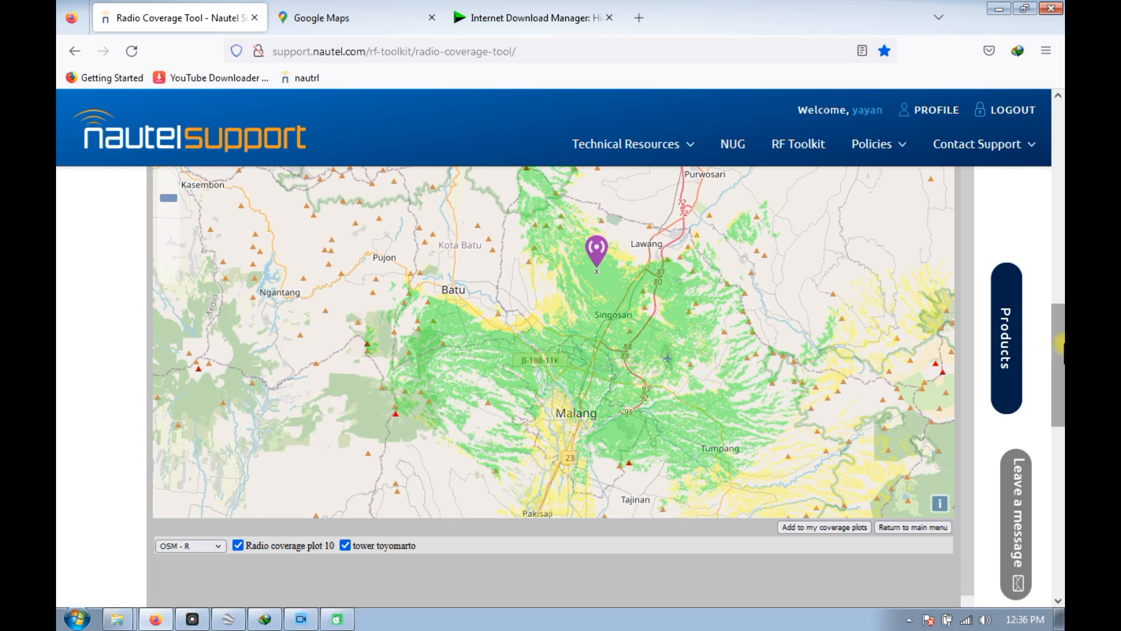
scroll(1060, 350, "down", 2)
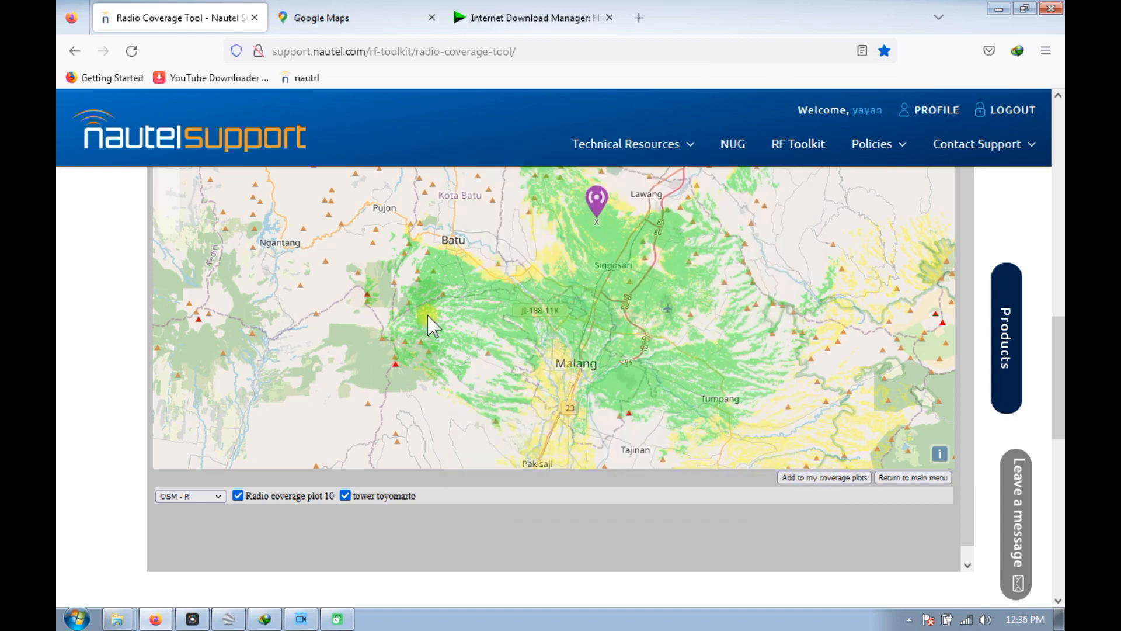
scroll(421, 327, "up", 1)
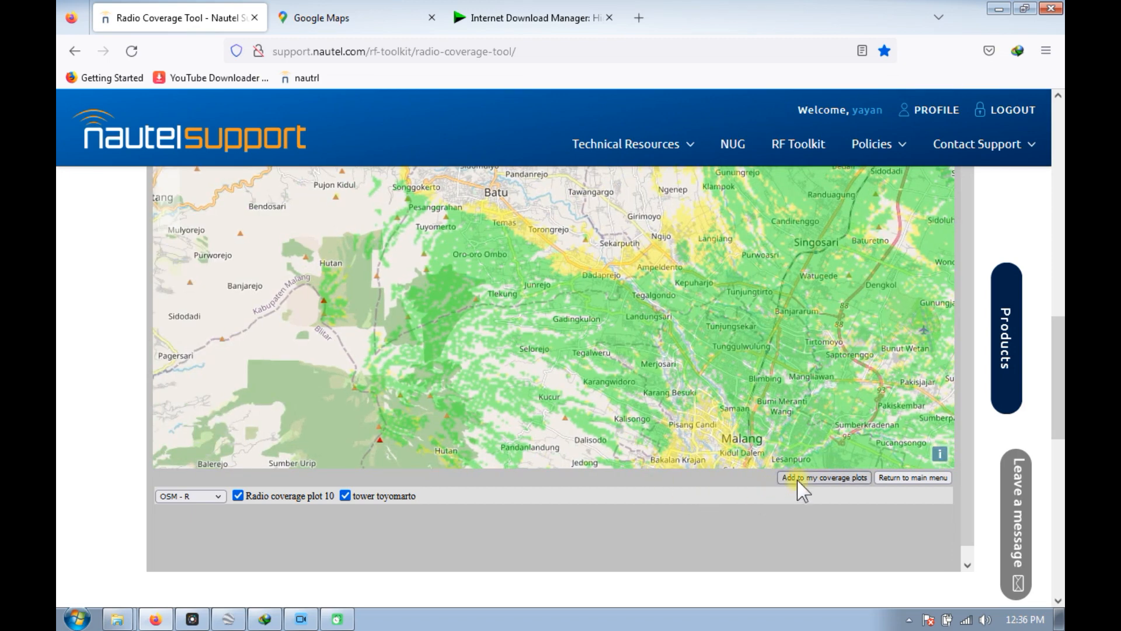
Add Radio coverage plot 10 to my coverage plots and view it from the saved plots.
left_click(801, 478)
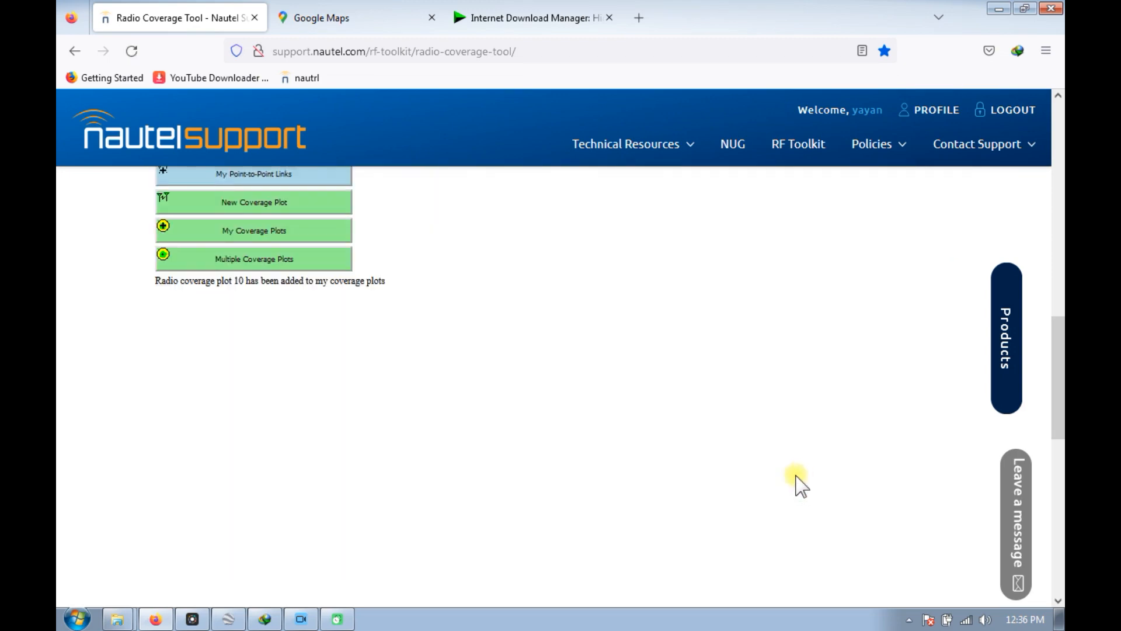
left_click(239, 232)
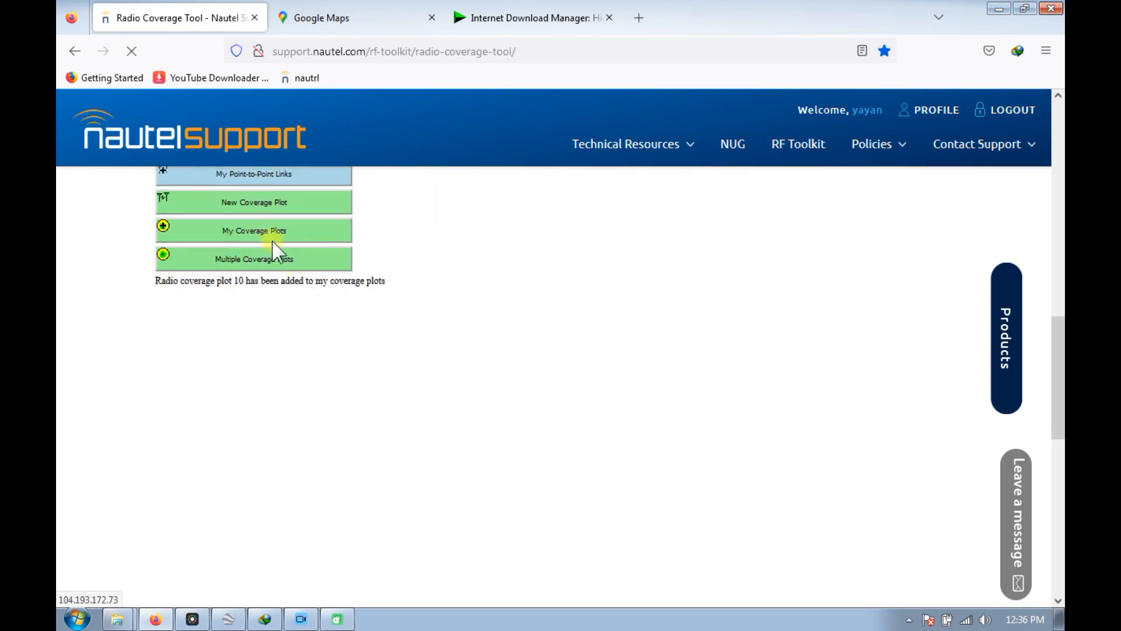
scroll(362, 298, "up", 4)
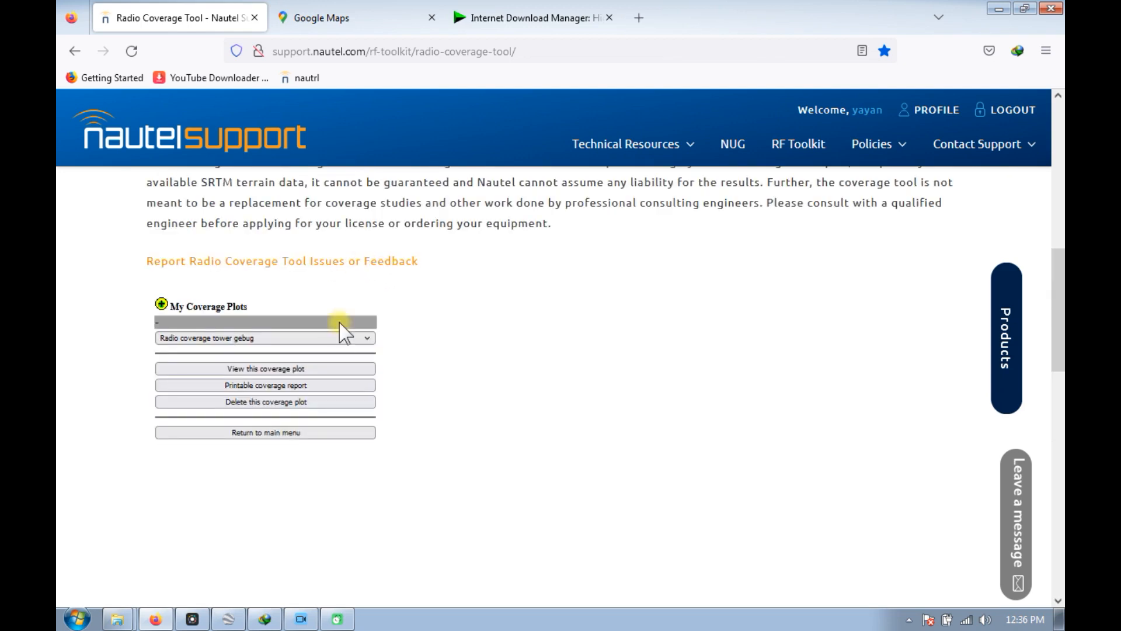
left_click(258, 474)
left_click(279, 369)
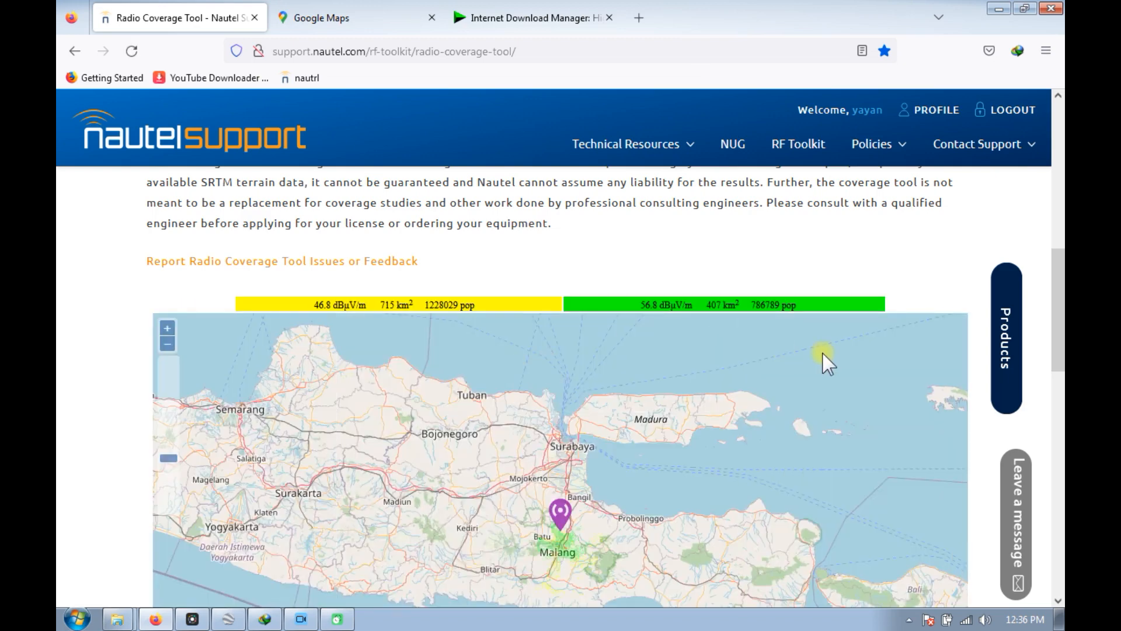
Download the advanced files of Radio coverage plot 10 as a zip archive.
scroll(1056, 327, "down", 3)
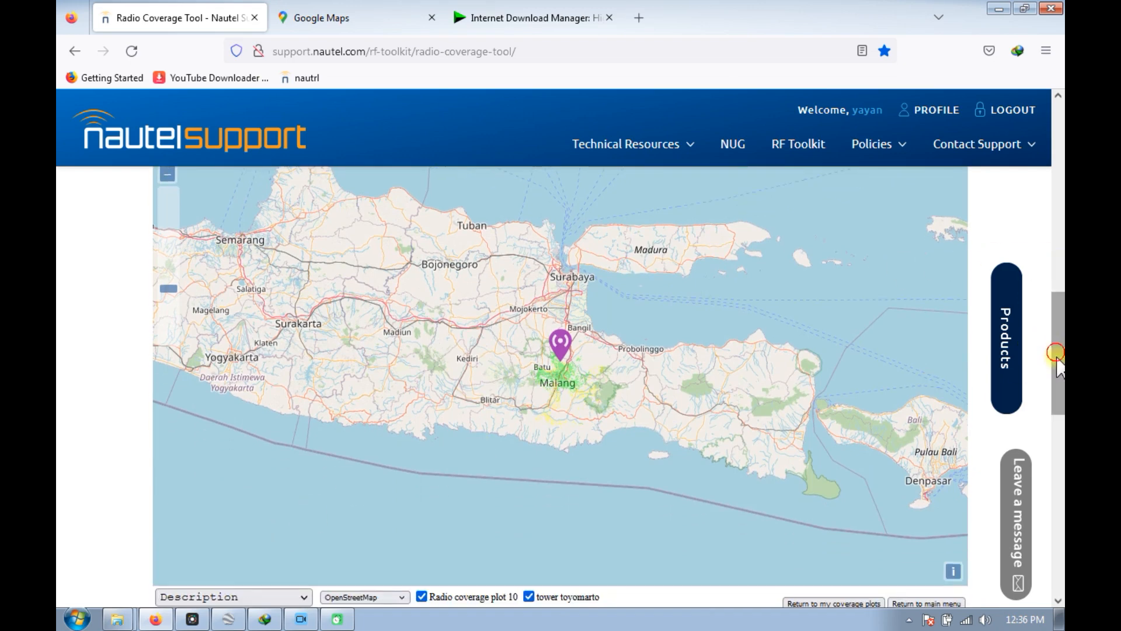
scroll(1050, 350, "down", 2)
left_click(227, 519)
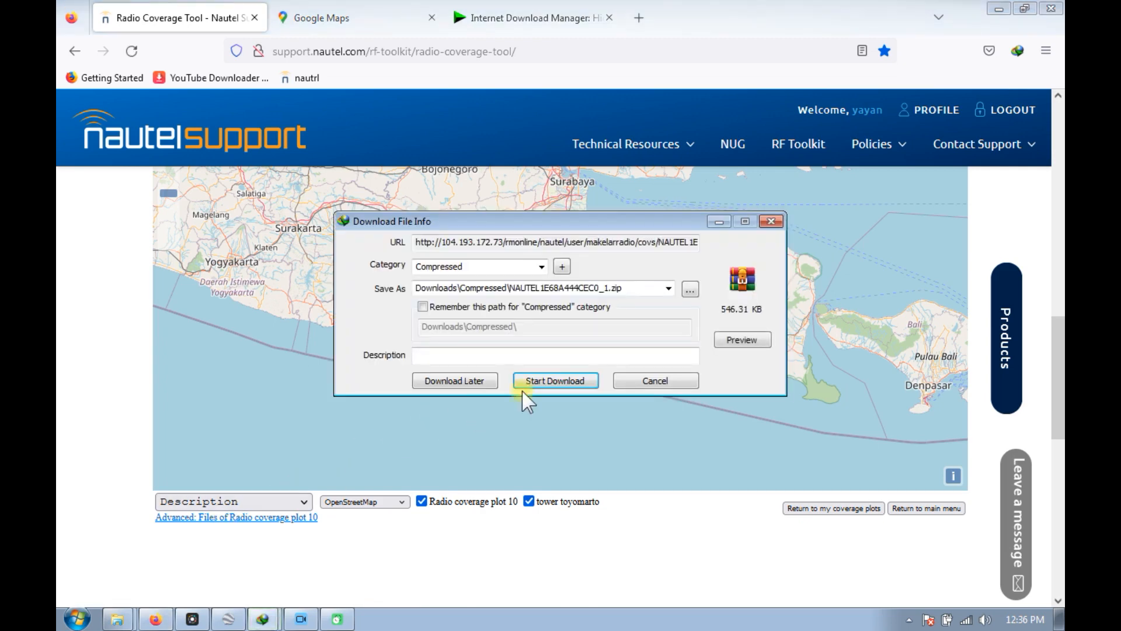
left_click(549, 382)
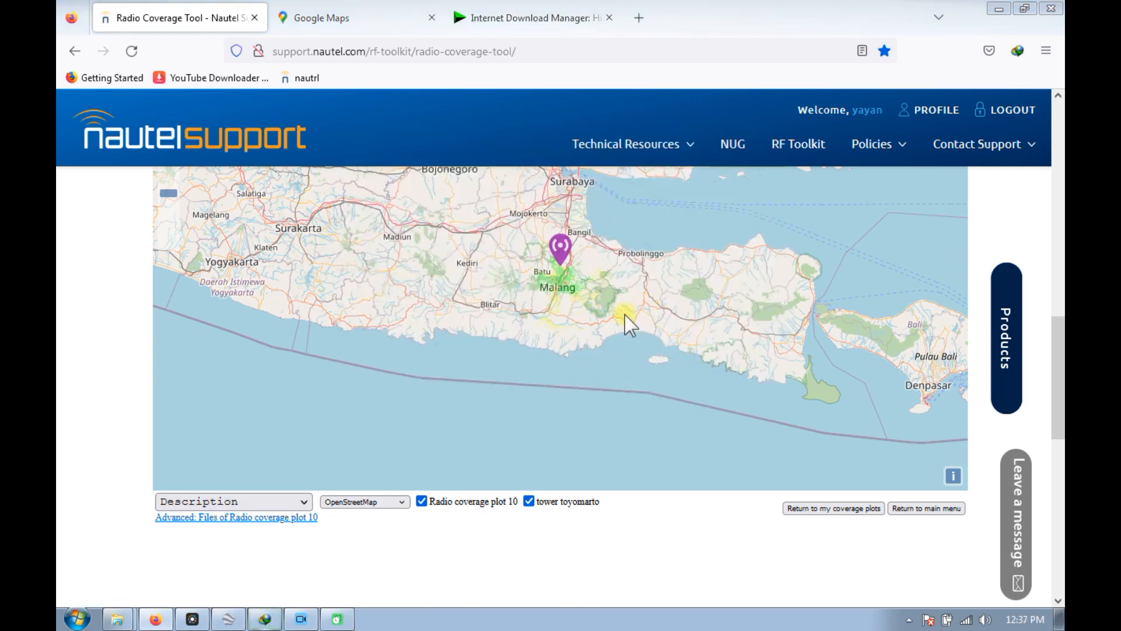
Open the download folder of NAUTEL1E68A444CEC0_1.zip from Internet Download Manager and extract the archive there.
left_click(266, 618)
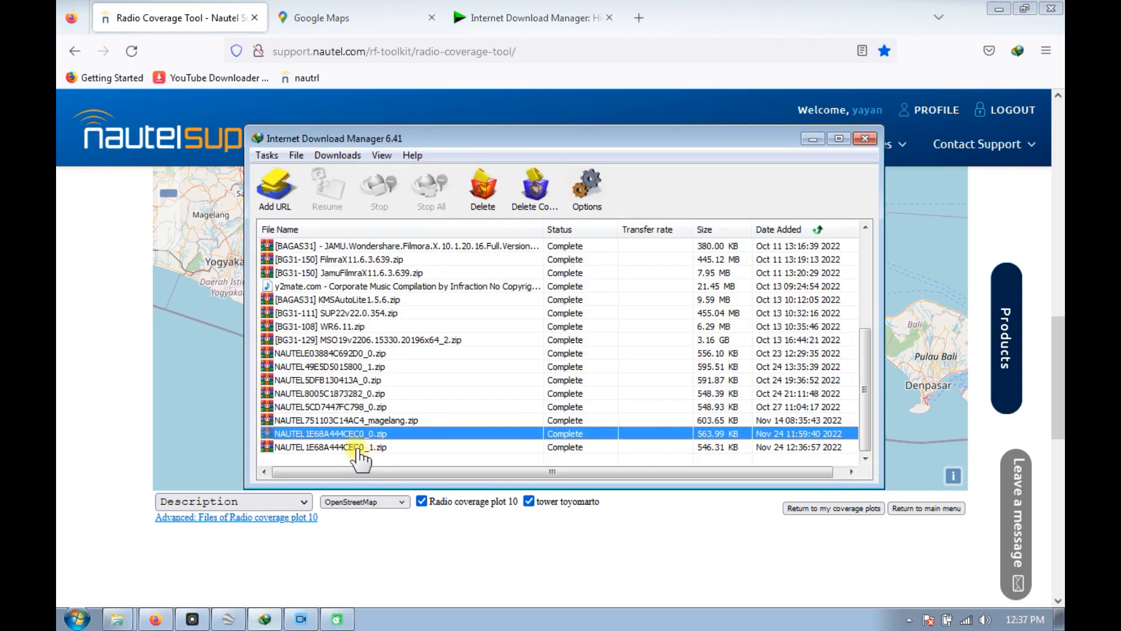
left_click(355, 447)
right_click(356, 447)
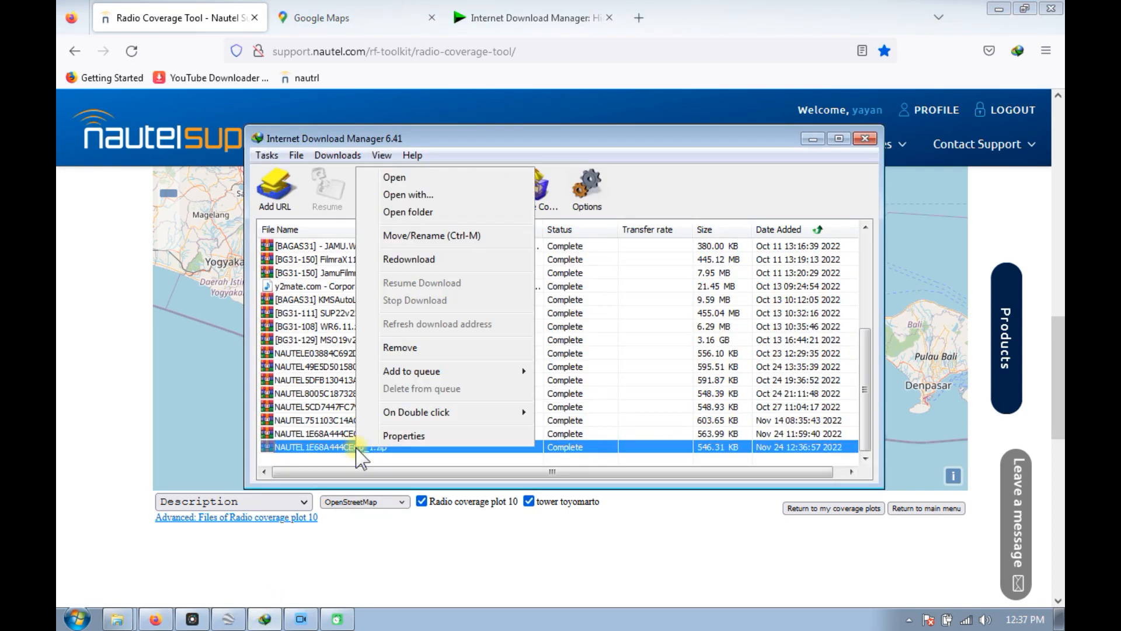
left_click(425, 211)
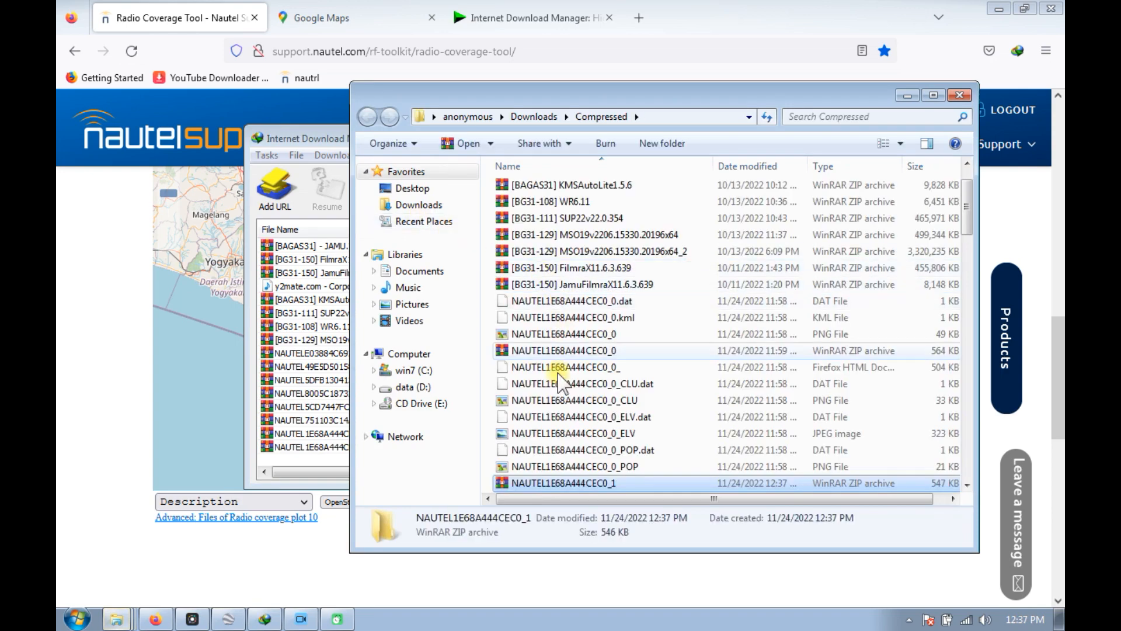
right_click(579, 482)
left_click(649, 249)
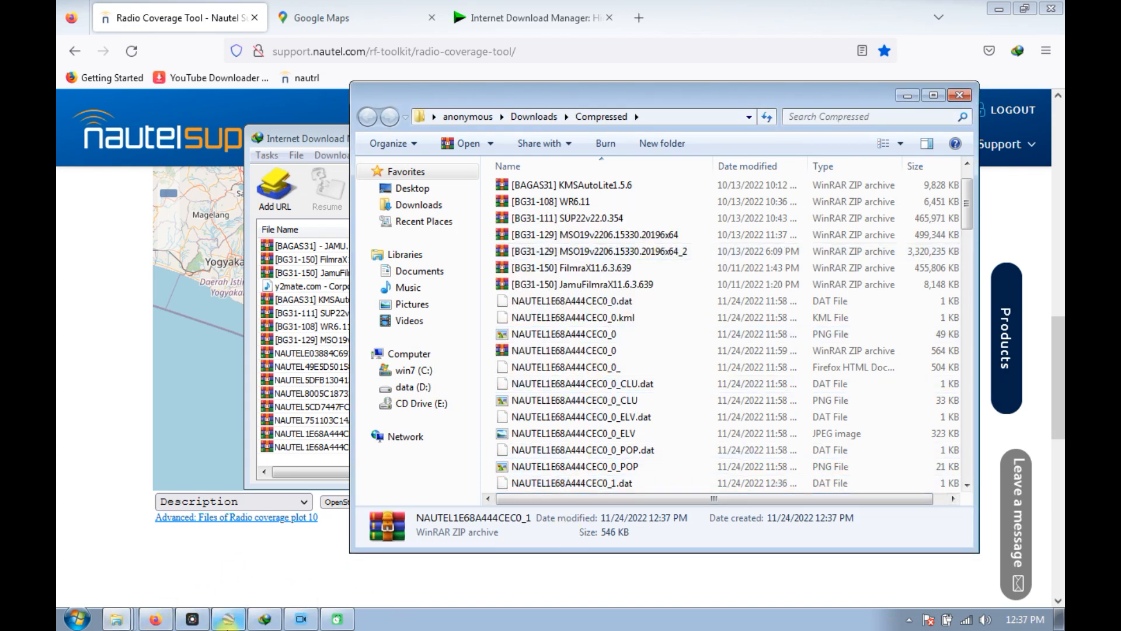
Switch to Google Earth Pro and open NAUTEL1E68A444CEC0_1.kml from the Compressed downloads folder.
left_click(230, 622)
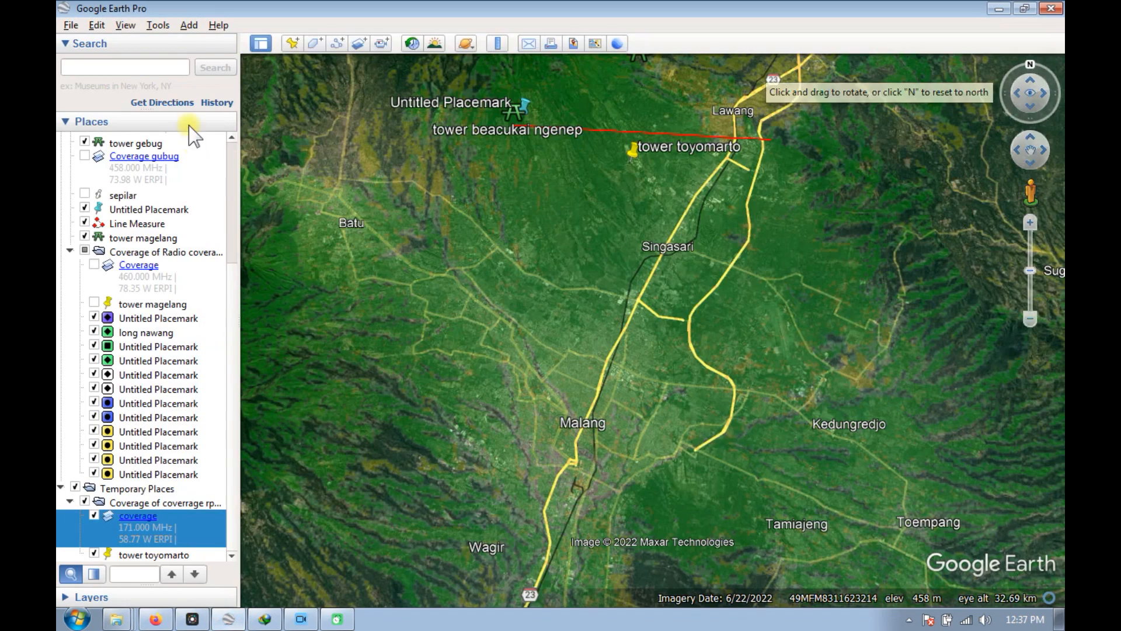
left_click(70, 26)
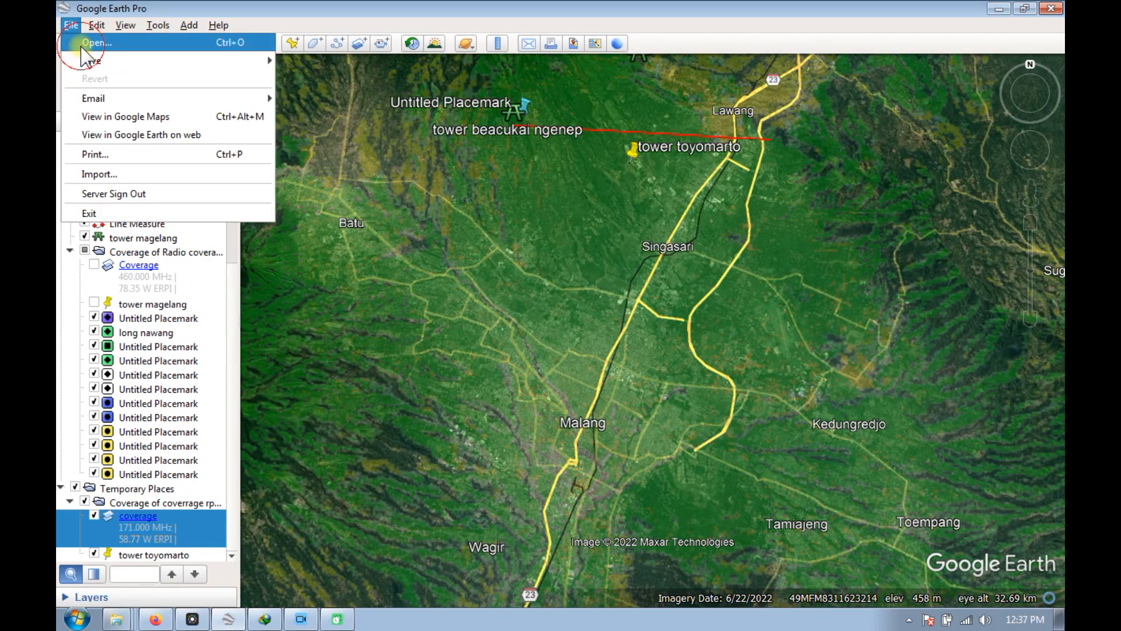
left_click(81, 46)
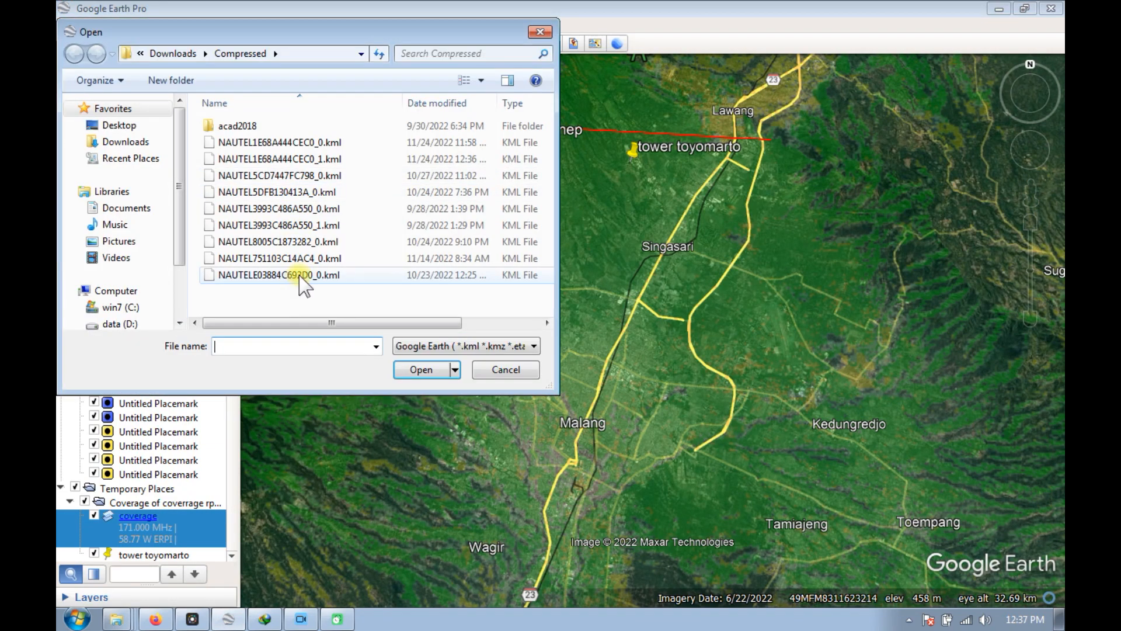
left_click(295, 159)
left_click(404, 371)
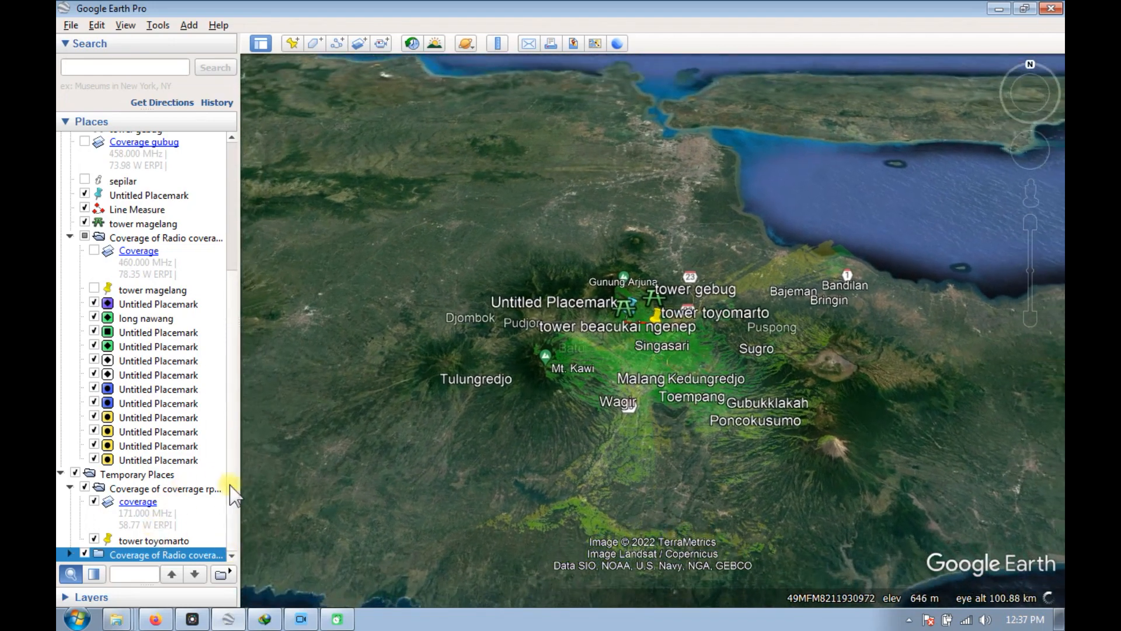
Rename the 171 MHz coverage overlay in Temporary Places to vhf.
left_click(143, 502)
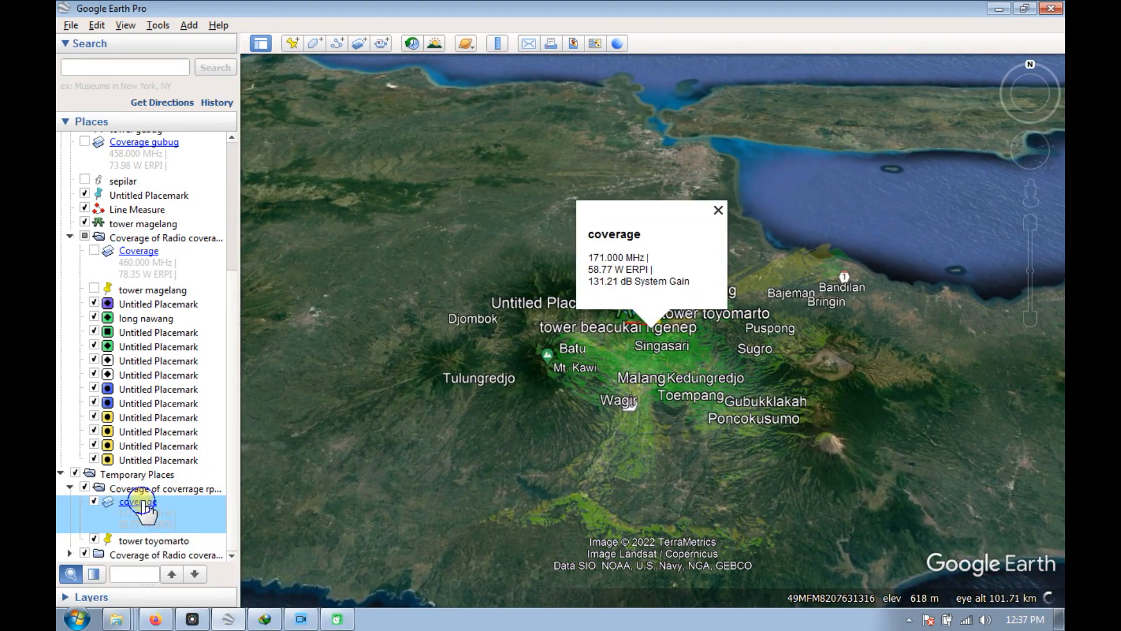
right_click(142, 500)
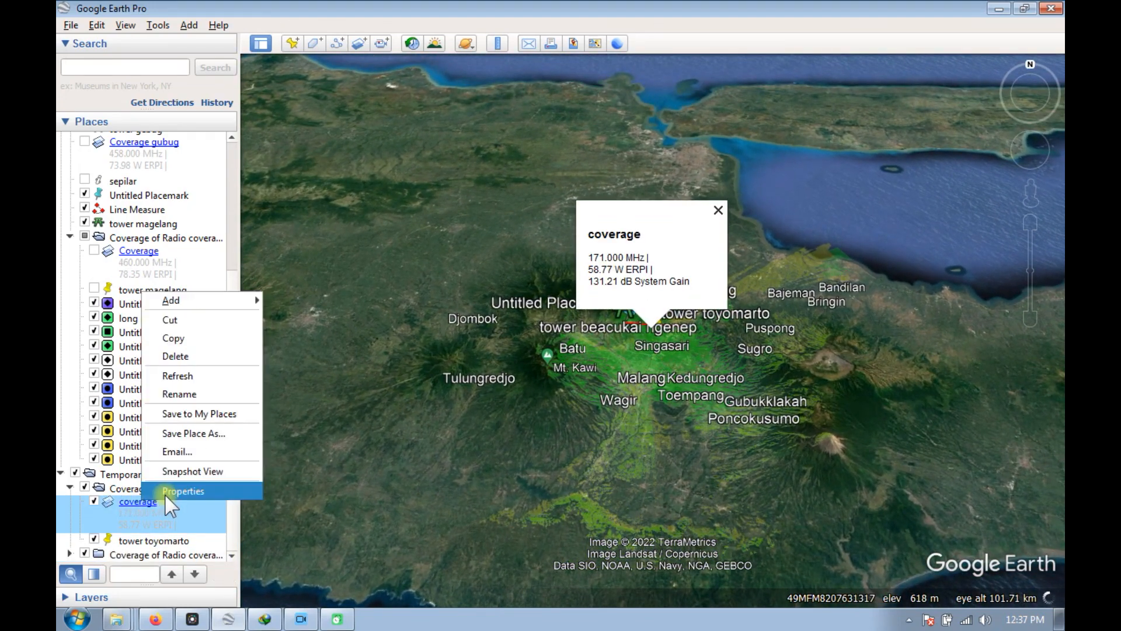
left_click(187, 392)
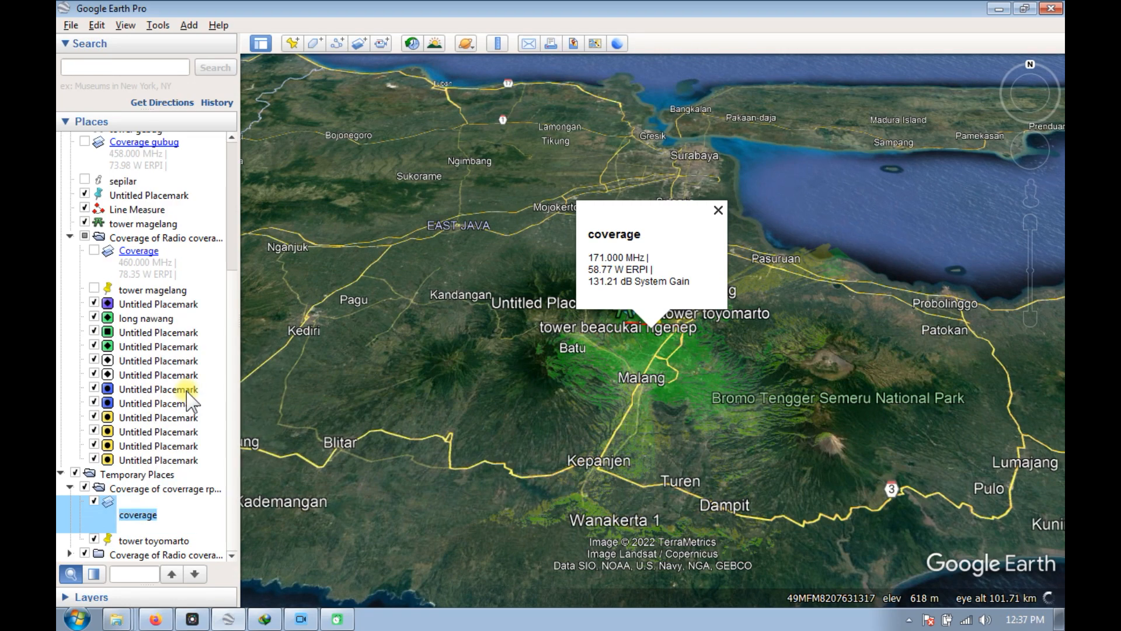
type("vhf")
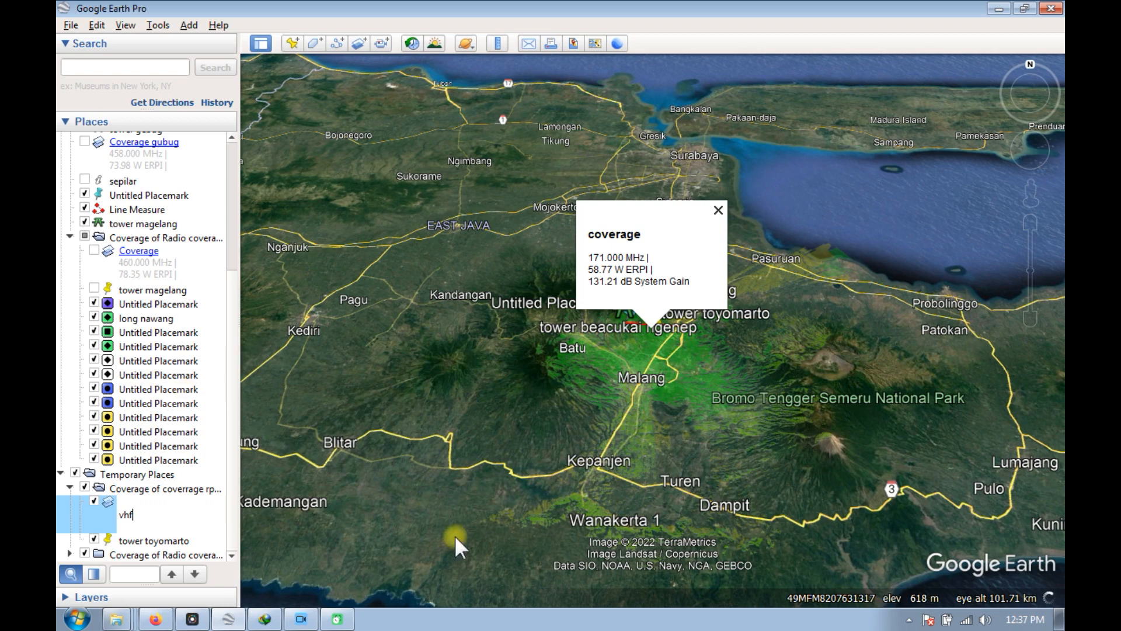
key("Return")
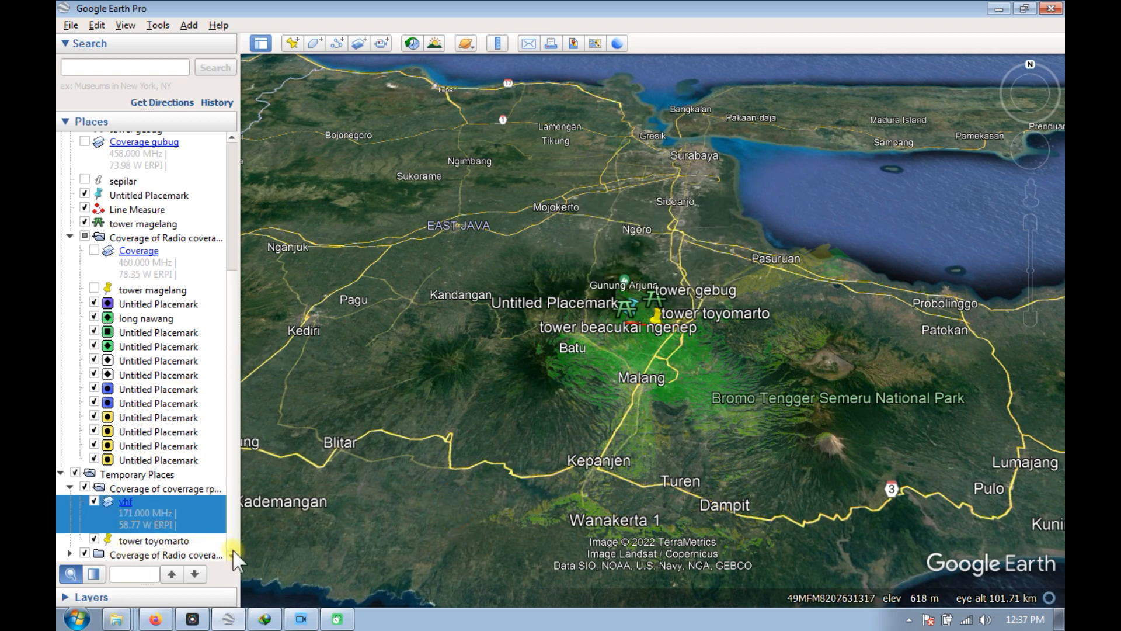
Expand the newly loaded coverage folder in Temporary Places and rename its 450 MHz coverage overlay to uhf.
left_click(232, 560)
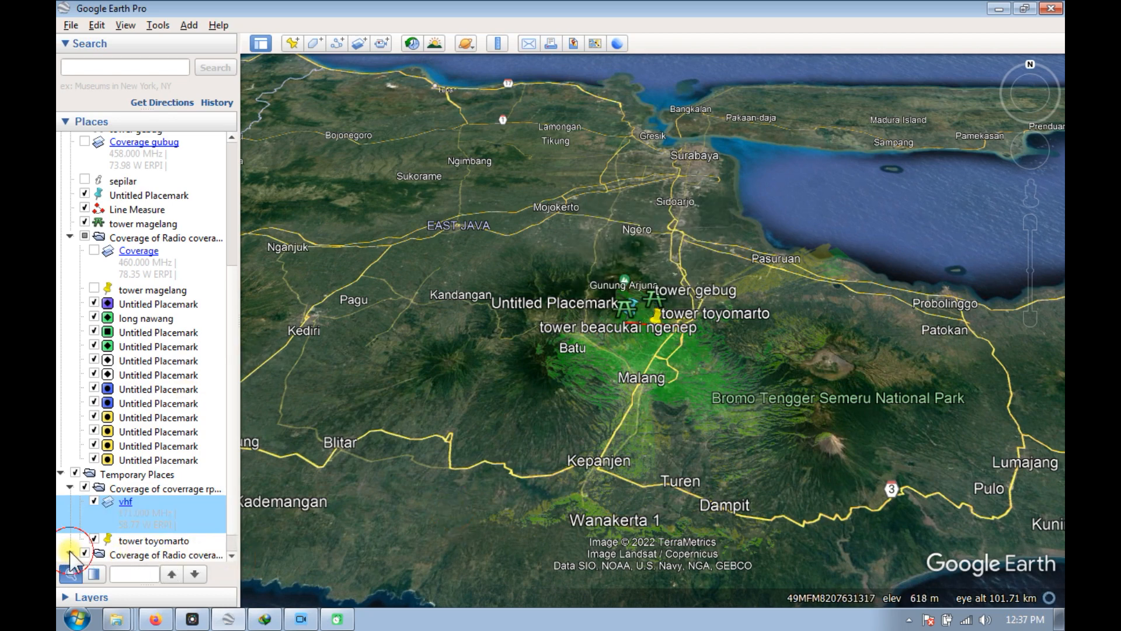
left_click(232, 555)
left_click(232, 555)
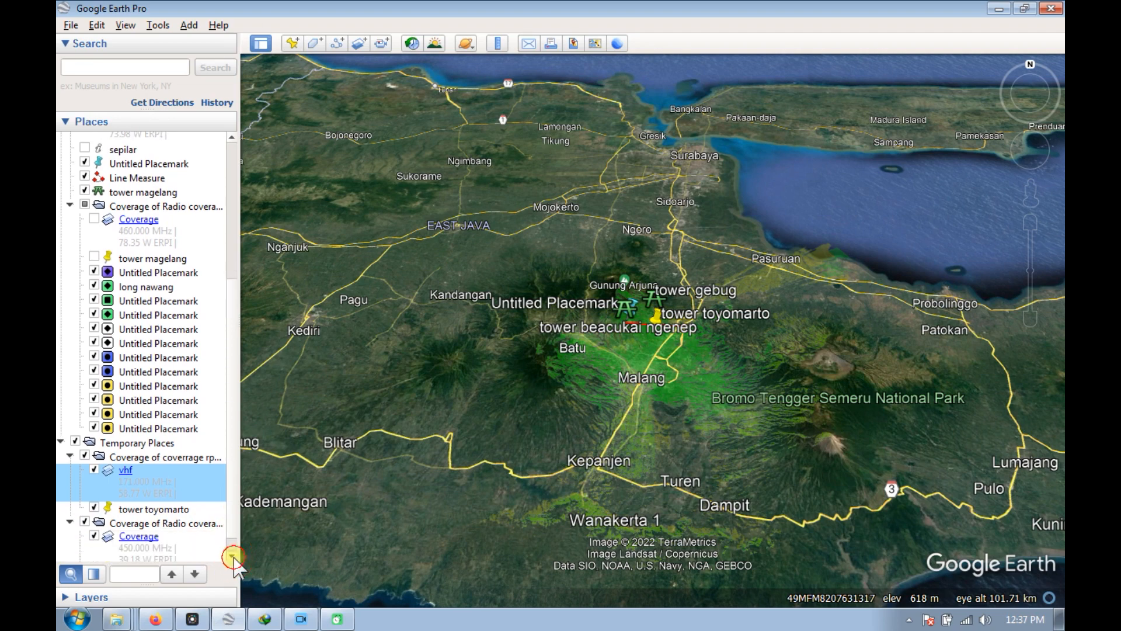
left_click(232, 555)
left_click(139, 522)
right_click(139, 520)
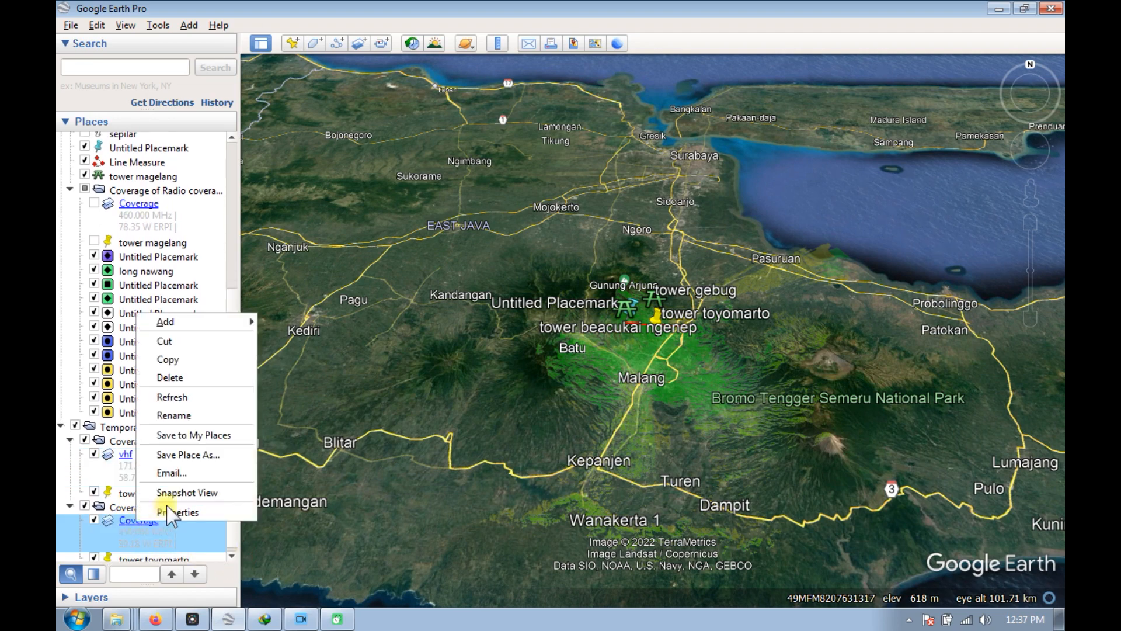
left_click(192, 415)
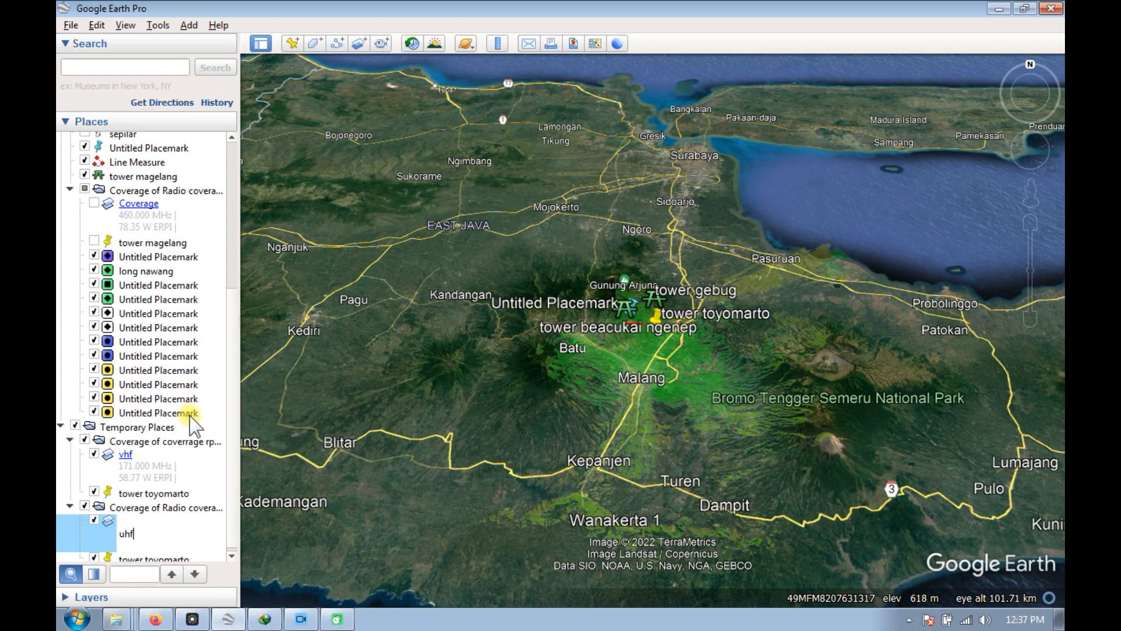
key("Return")
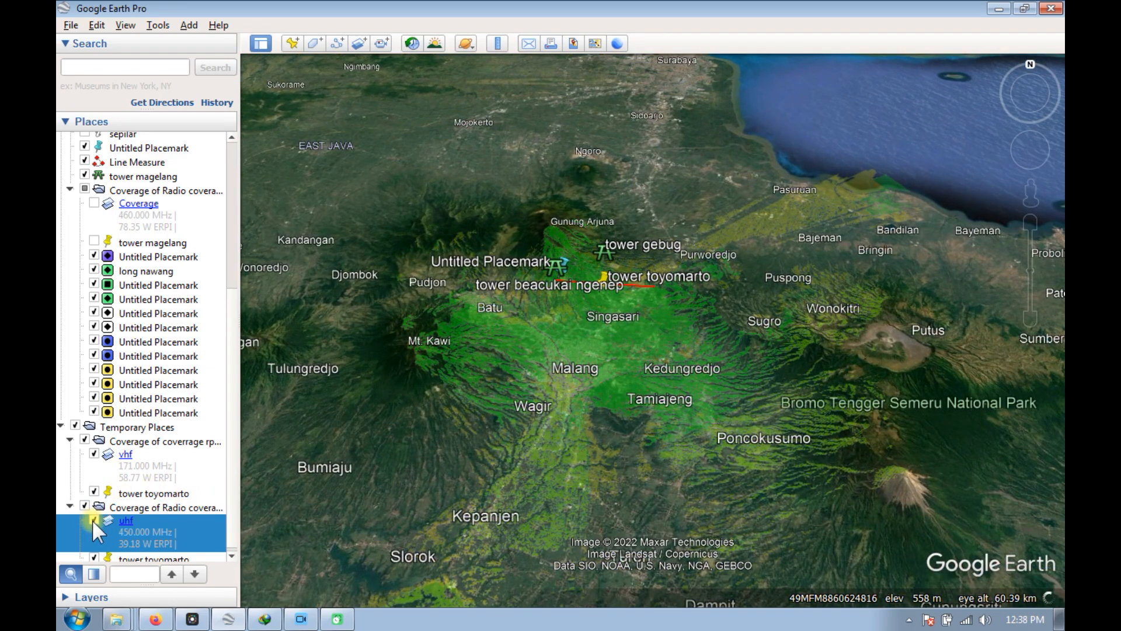
View the uhf overlay's details, and hide both the uhf and vhf coverage overlays on the map.
left_click(125, 519)
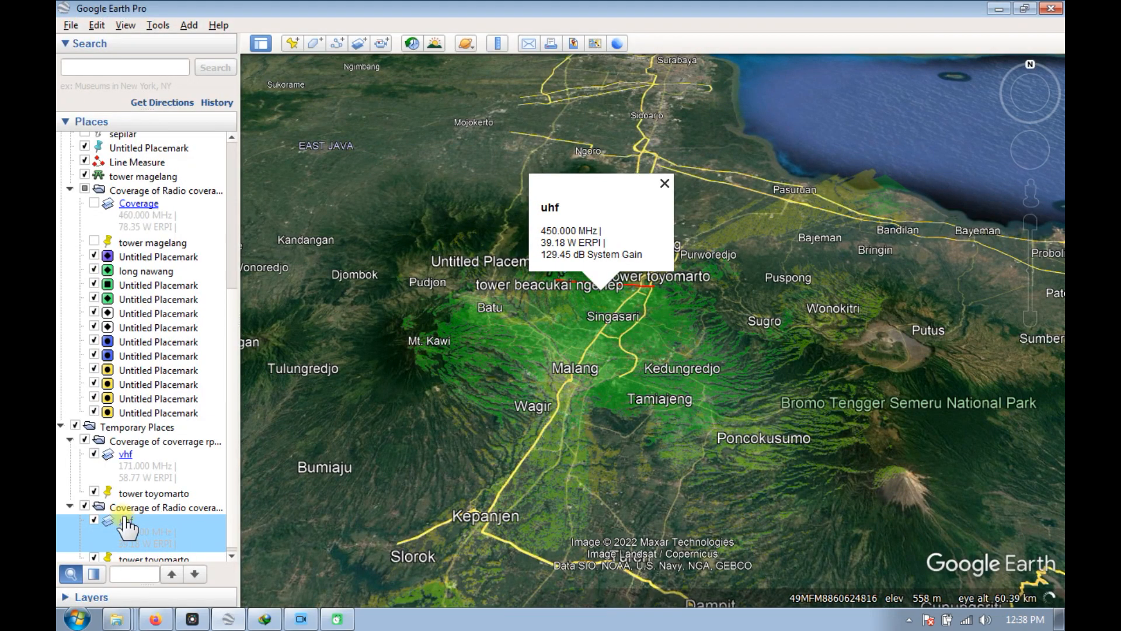
left_click(95, 520)
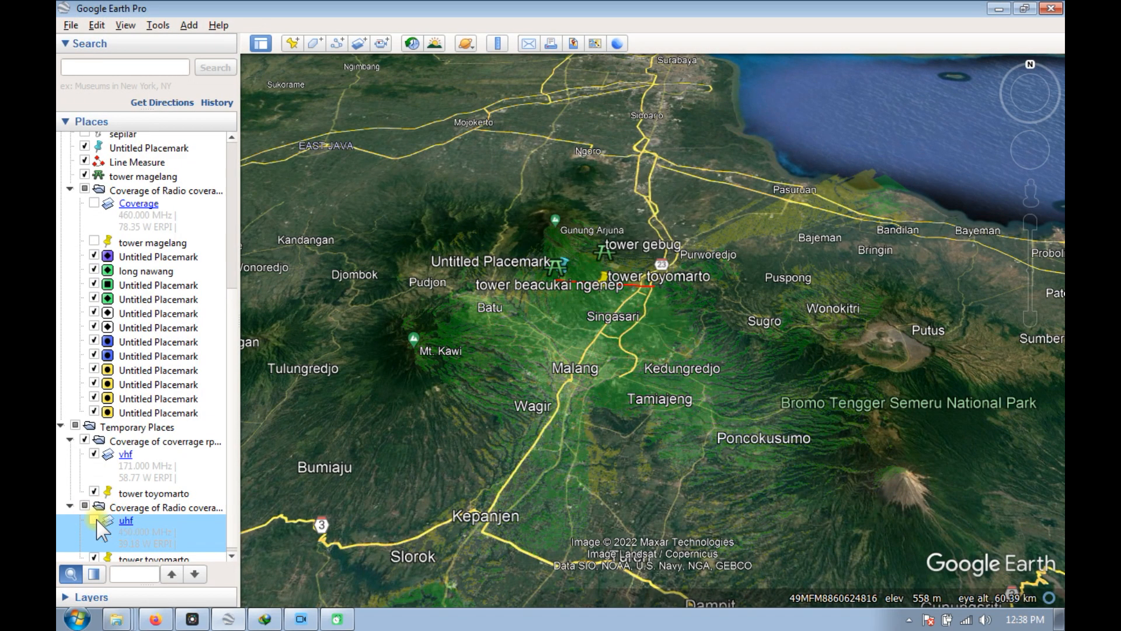
left_click(95, 453)
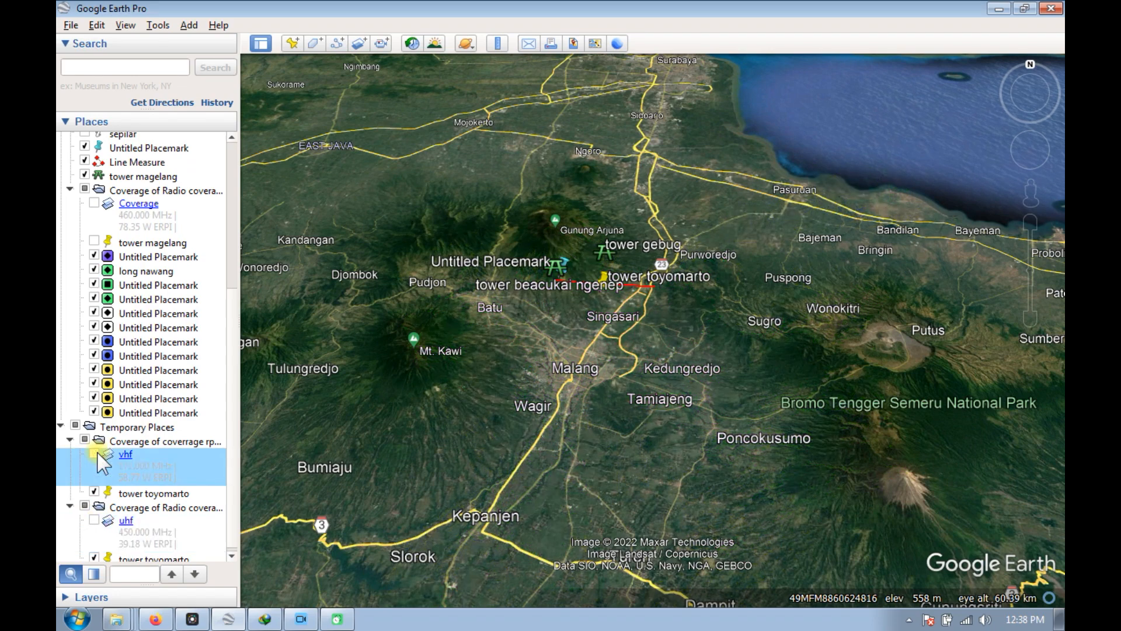
Show the uhf coverage overlay around Malang and briefly add the vhf overlay to compare them, leaving only uhf displayed.
left_click(95, 519)
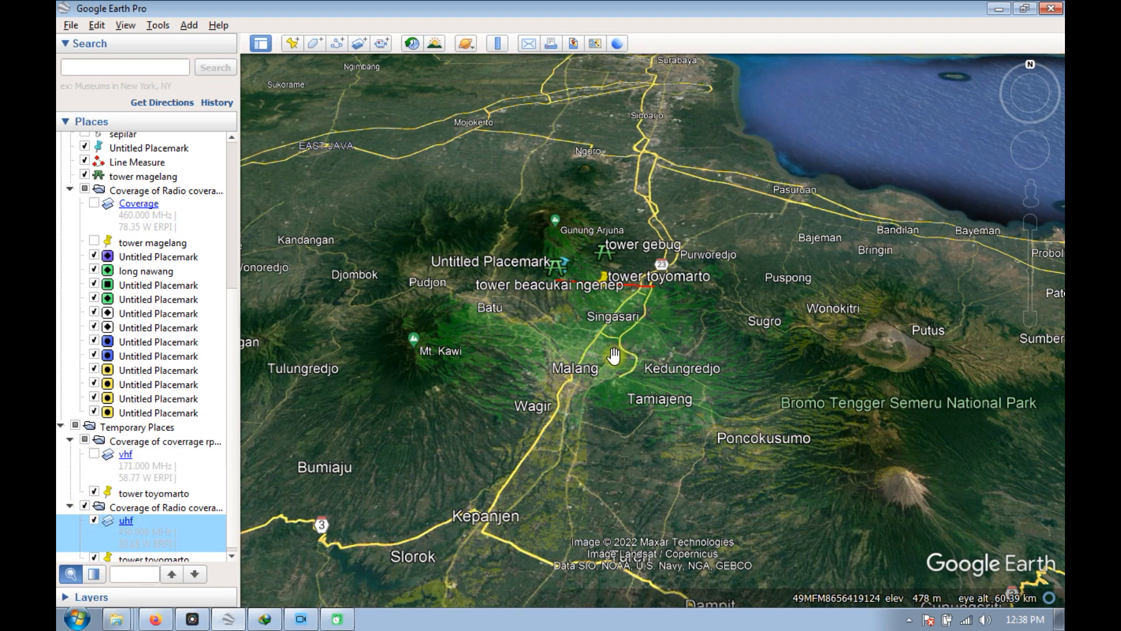
scroll(616, 357, "up", 3)
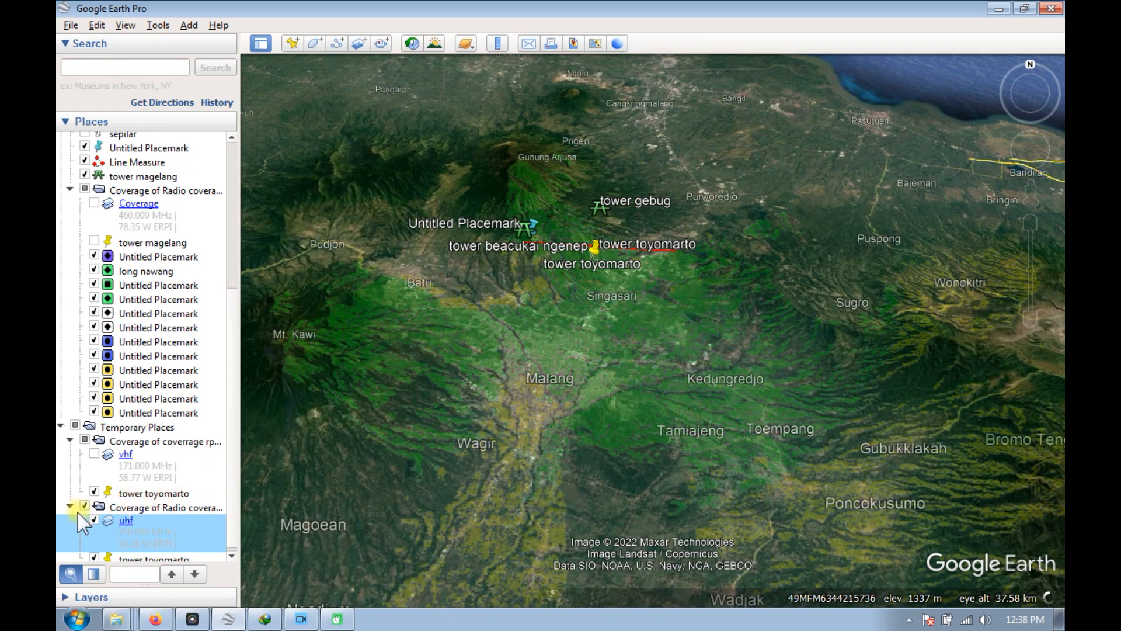
left_click(94, 454)
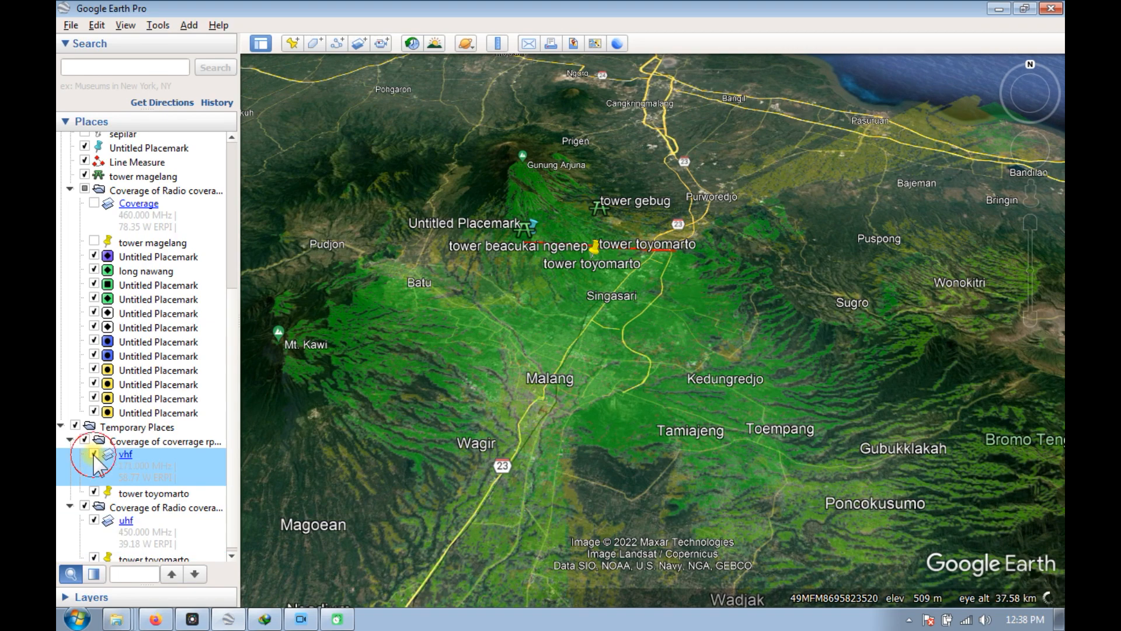
left_click(93, 455)
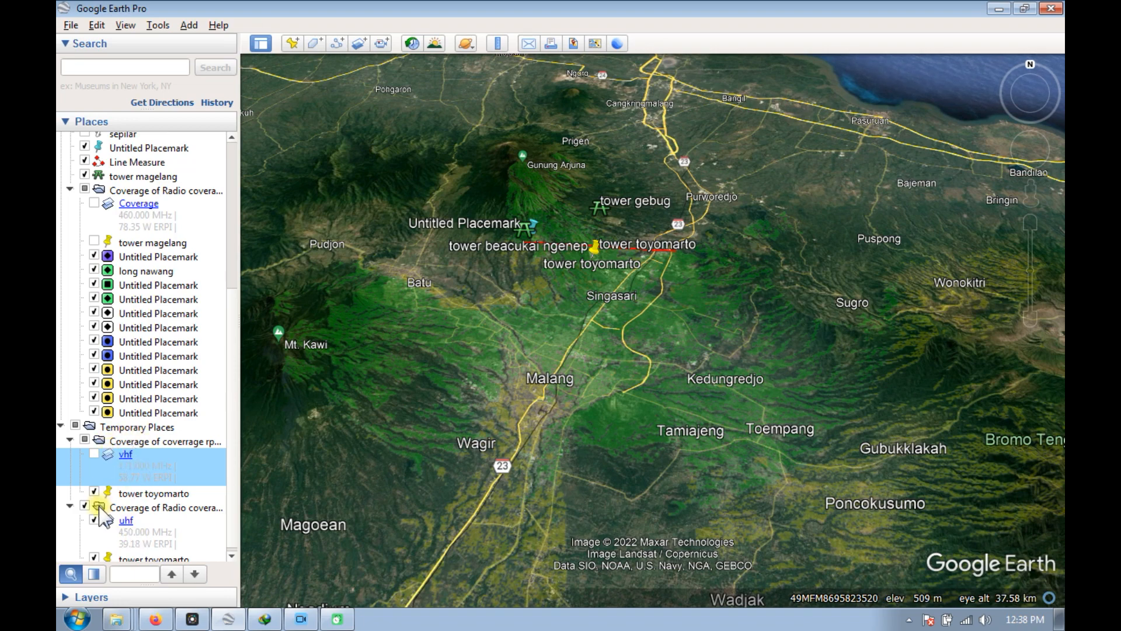
Dismiss the Internet Download Manager registration form without registering, and close the download manager window.
left_click(735, 242)
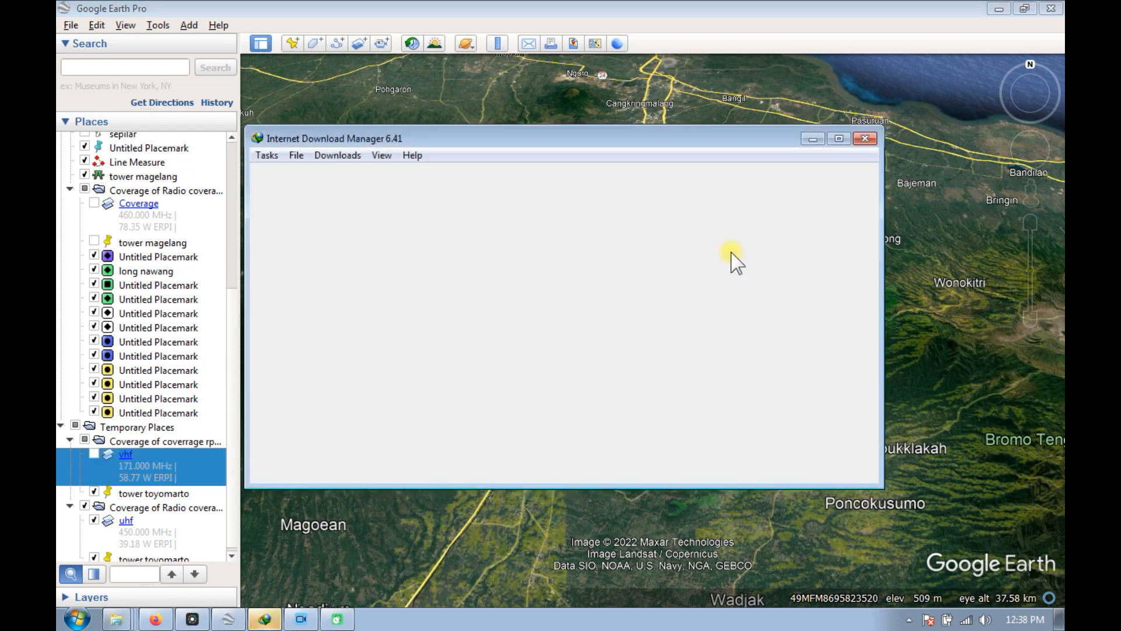
left_click(863, 138)
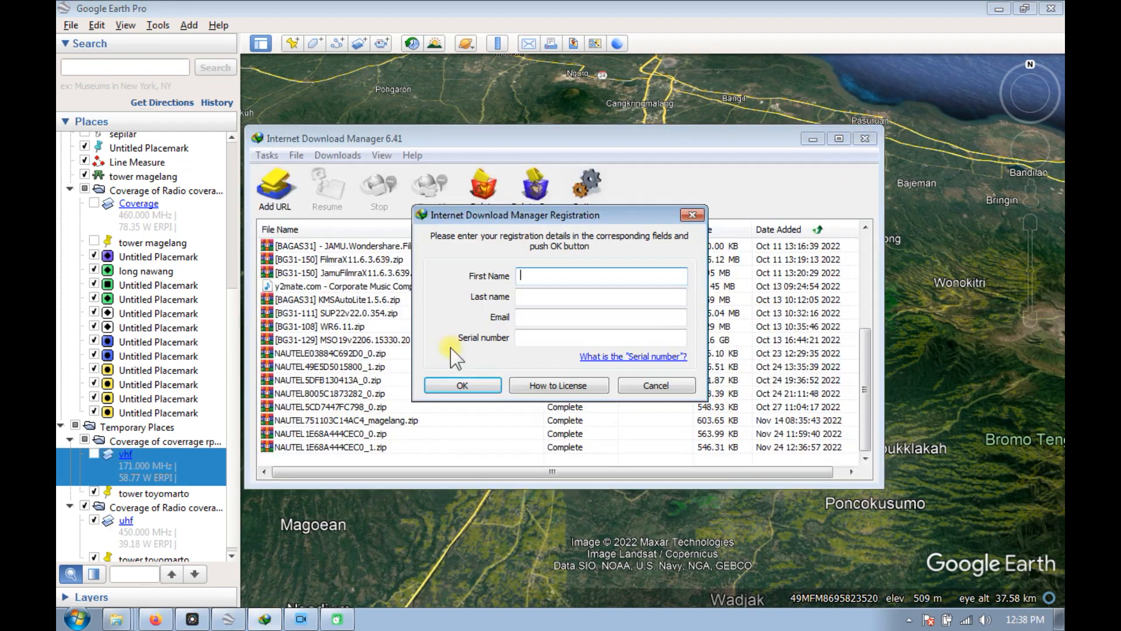
left_click(693, 216)
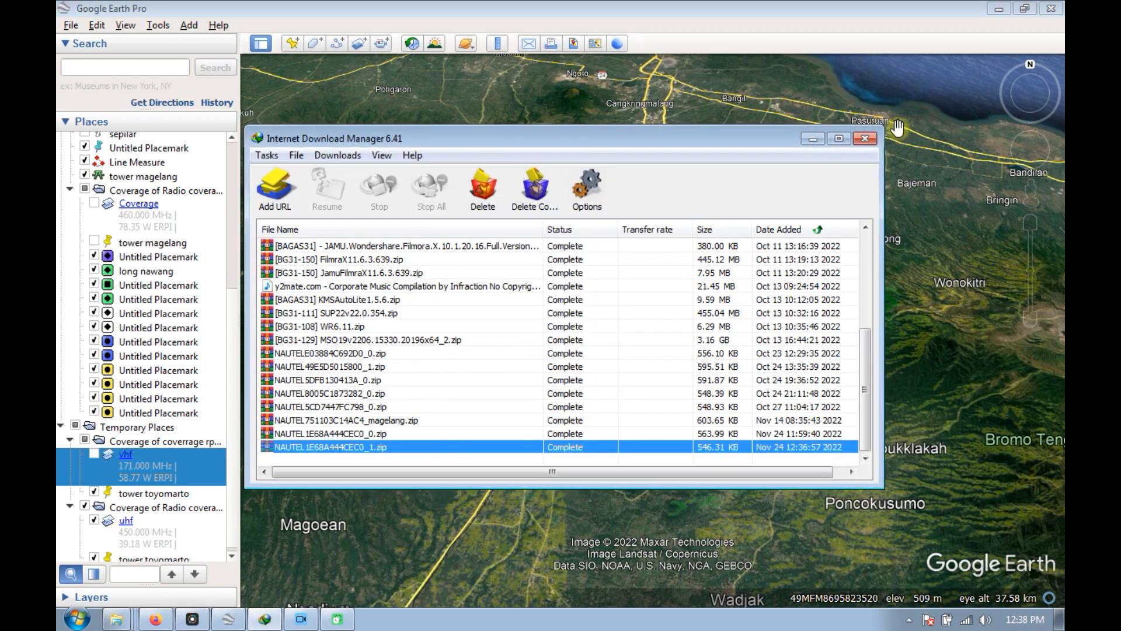
left_click(865, 139)
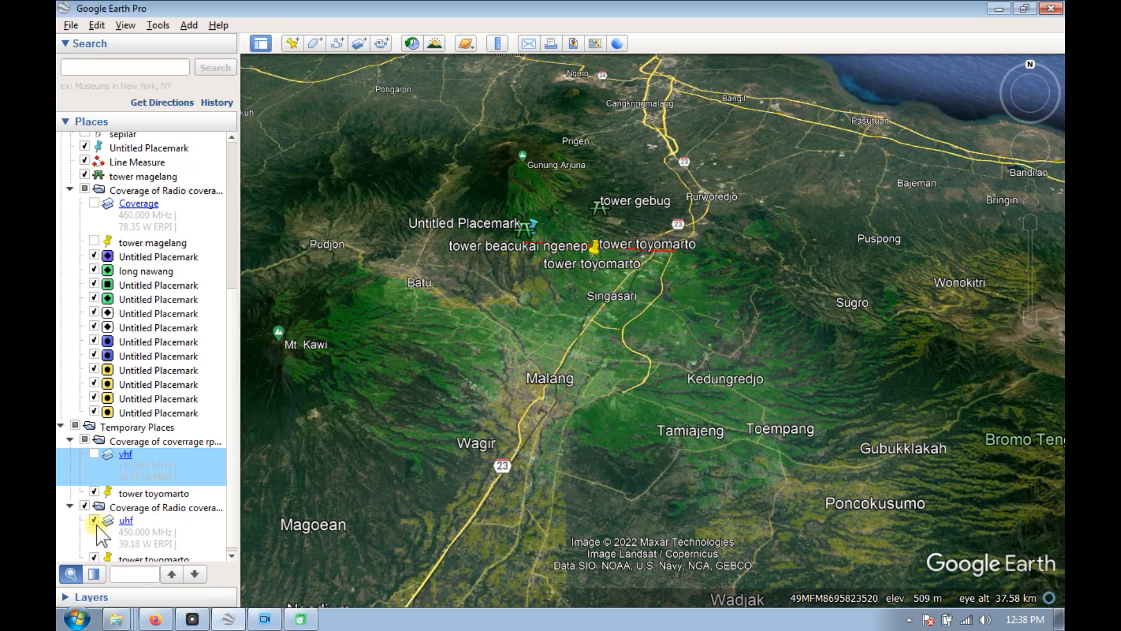
Compare the coverages by repeatedly toggling the vhf overlay over uhf, leave both displayed, and minimize the Google Earth Pro window.
scroll(91, 526, "up", 1)
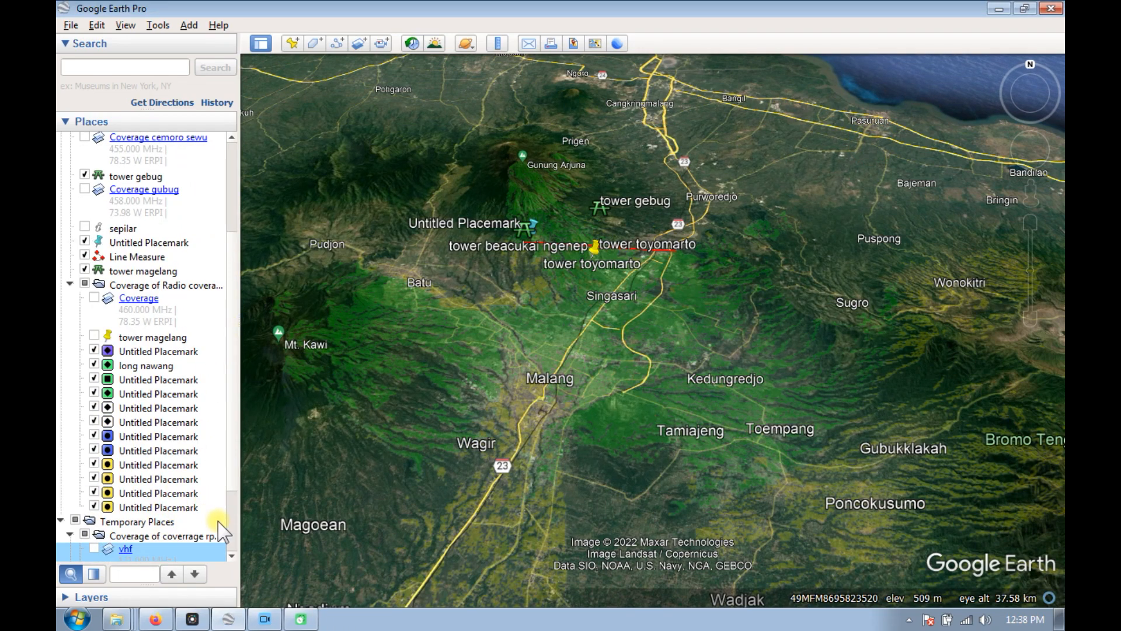
scroll(231, 543, "down", 1)
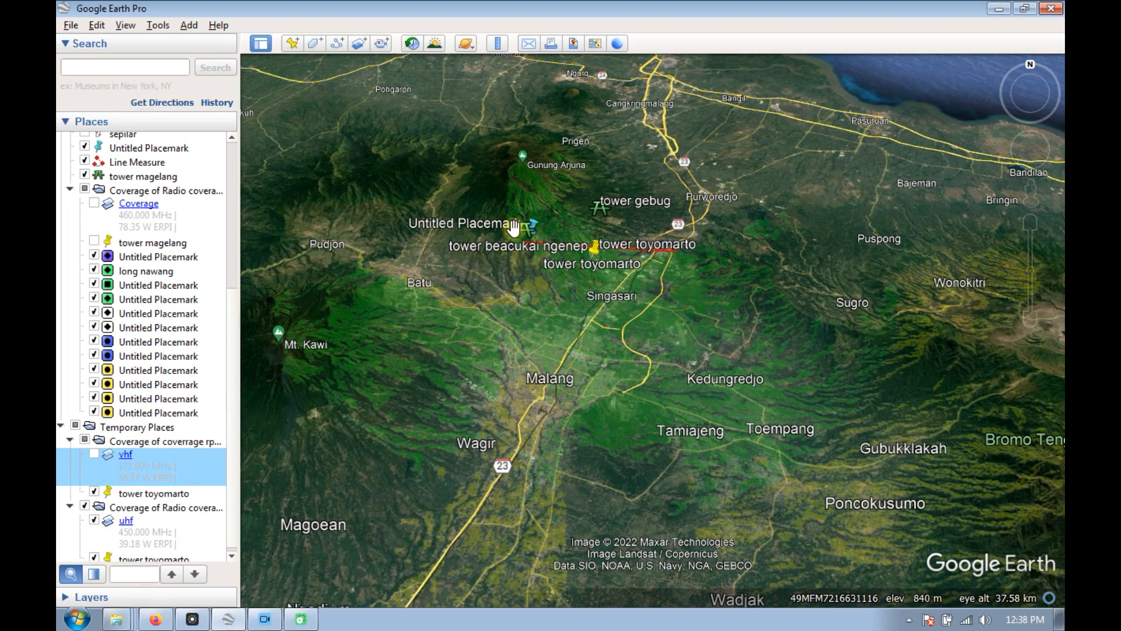
scroll(596, 243, "up", 2)
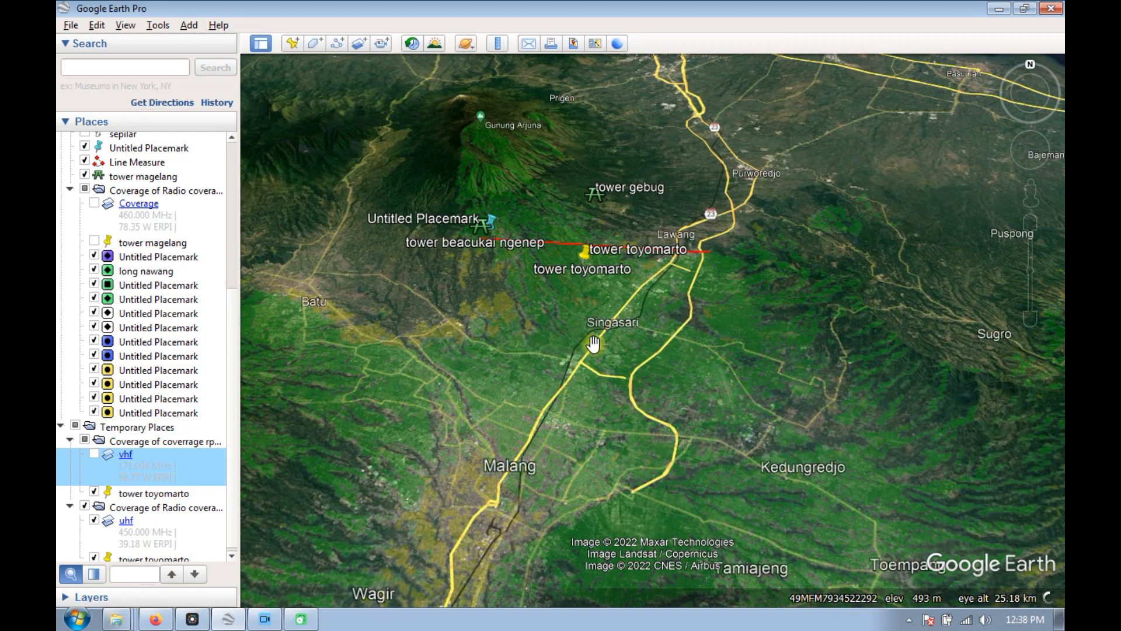
scroll(601, 356, "down", 2)
scroll(396, 460, "up", 2)
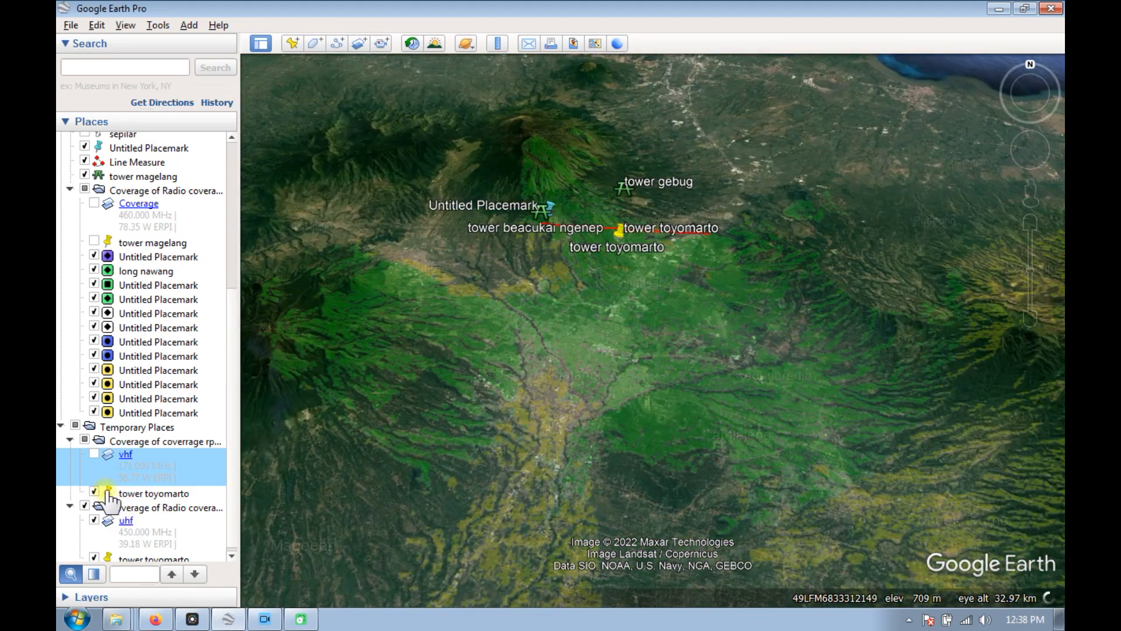
left_click(94, 454)
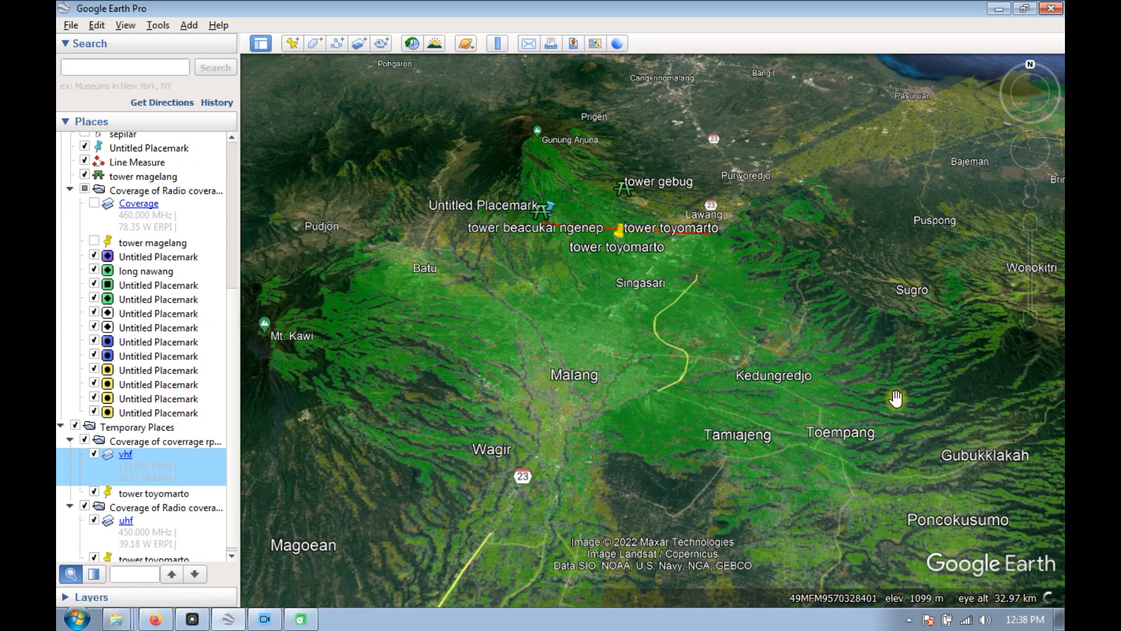
left_click(93, 453)
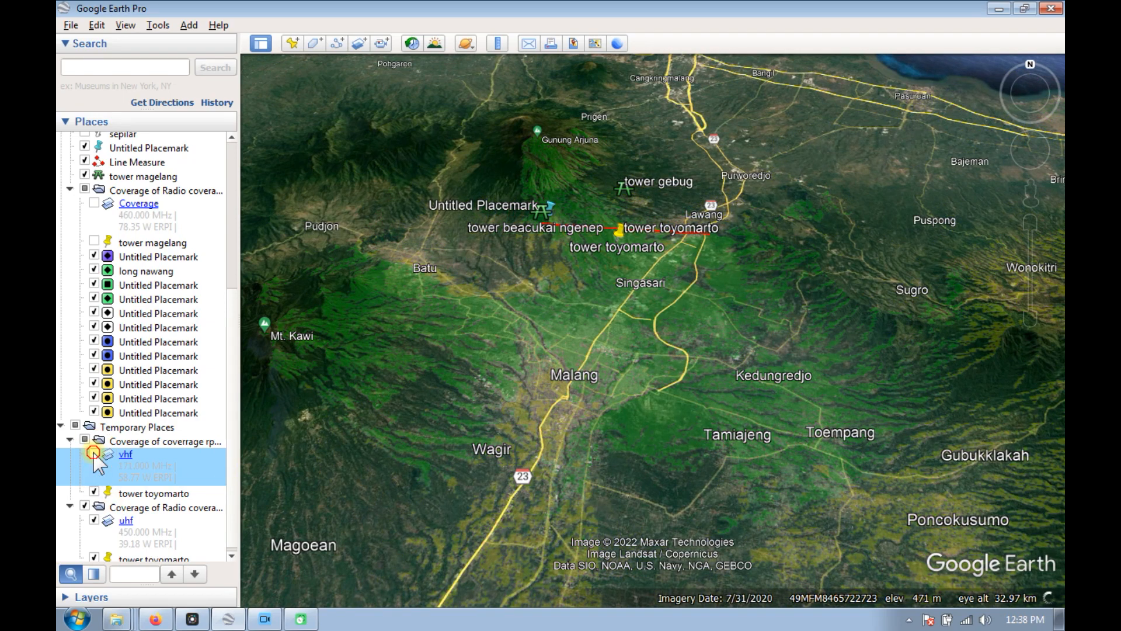
left_click(94, 453)
left_click(94, 454)
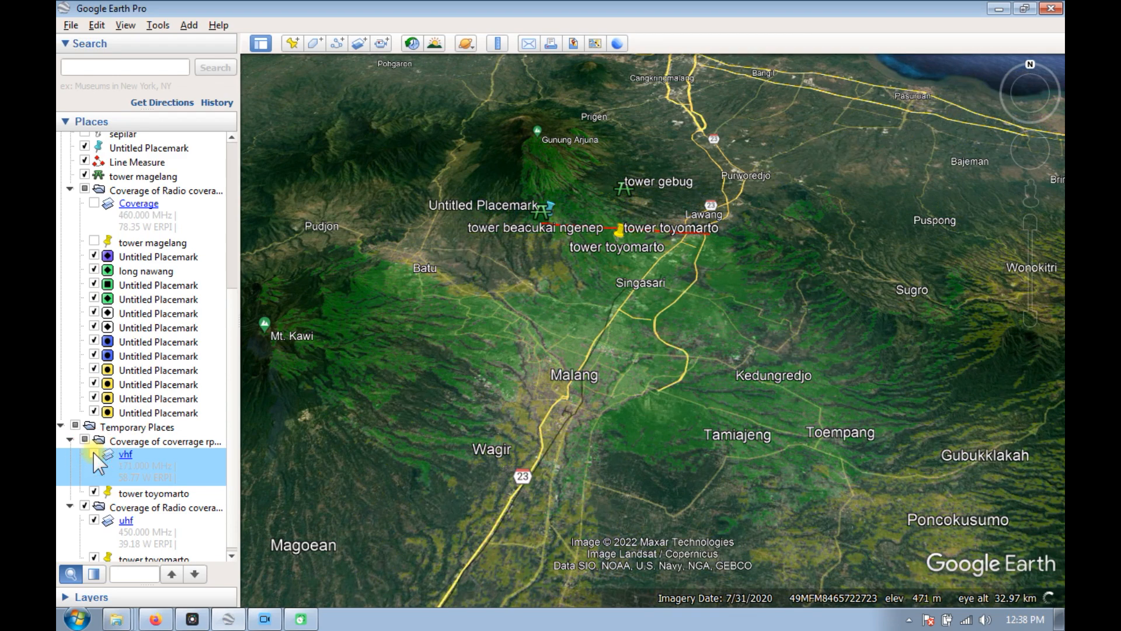
left_click(94, 454)
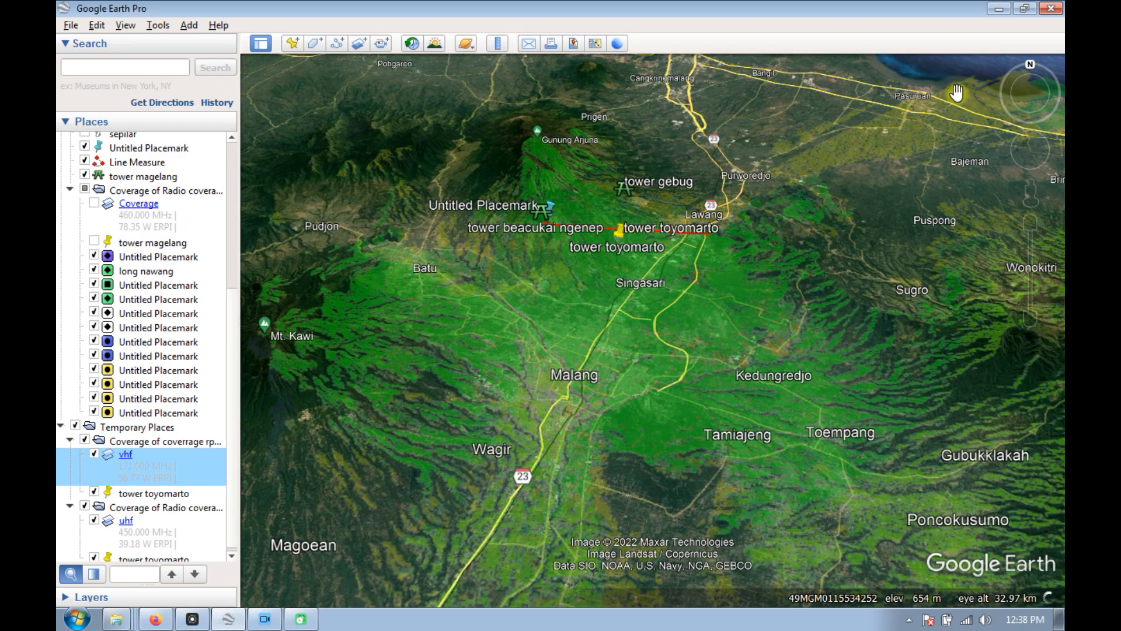
left_click(94, 453)
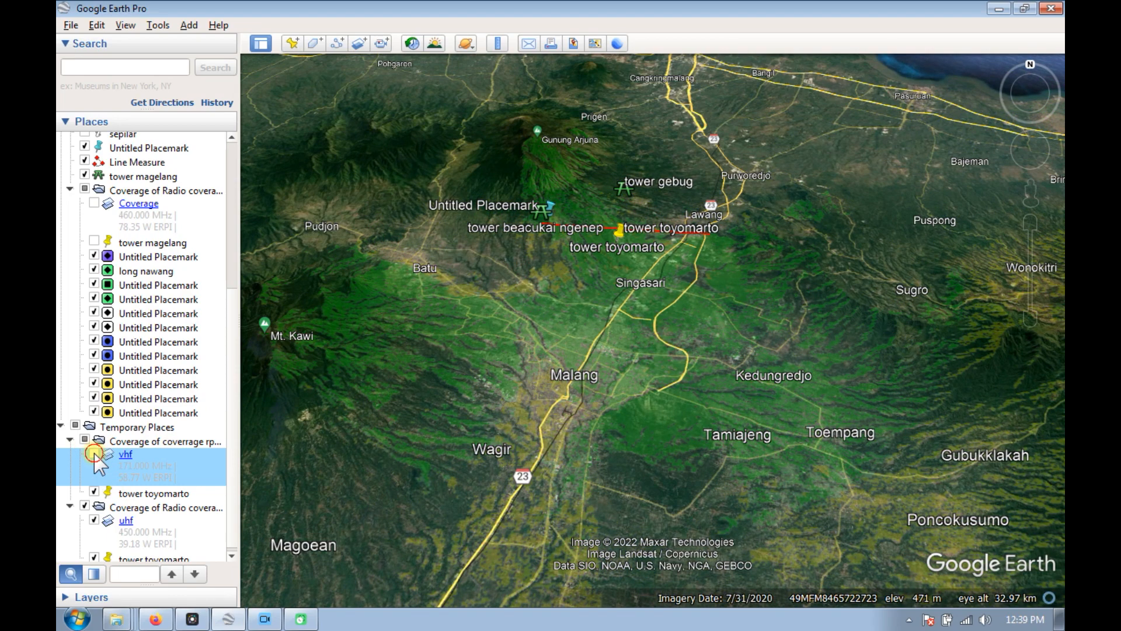
left_click(94, 453)
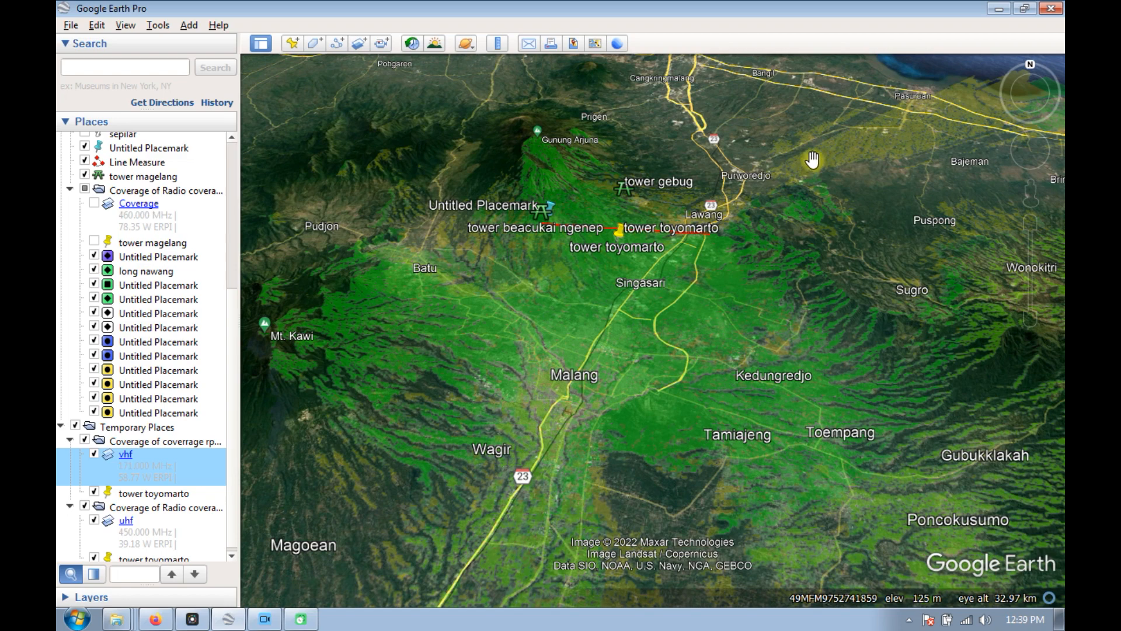
left_click(998, 10)
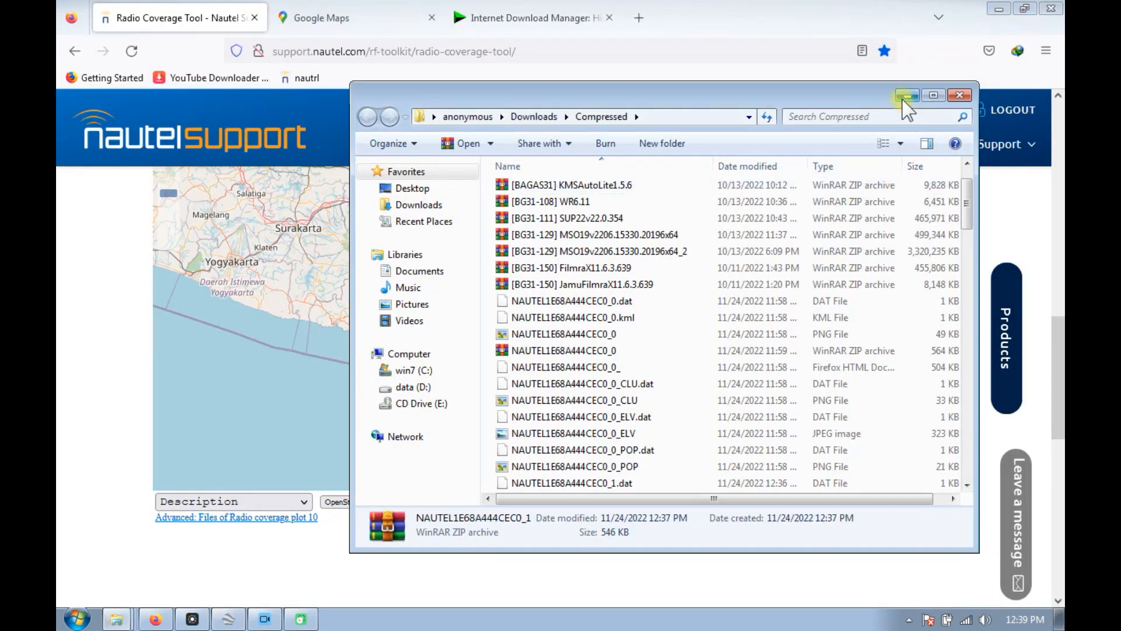